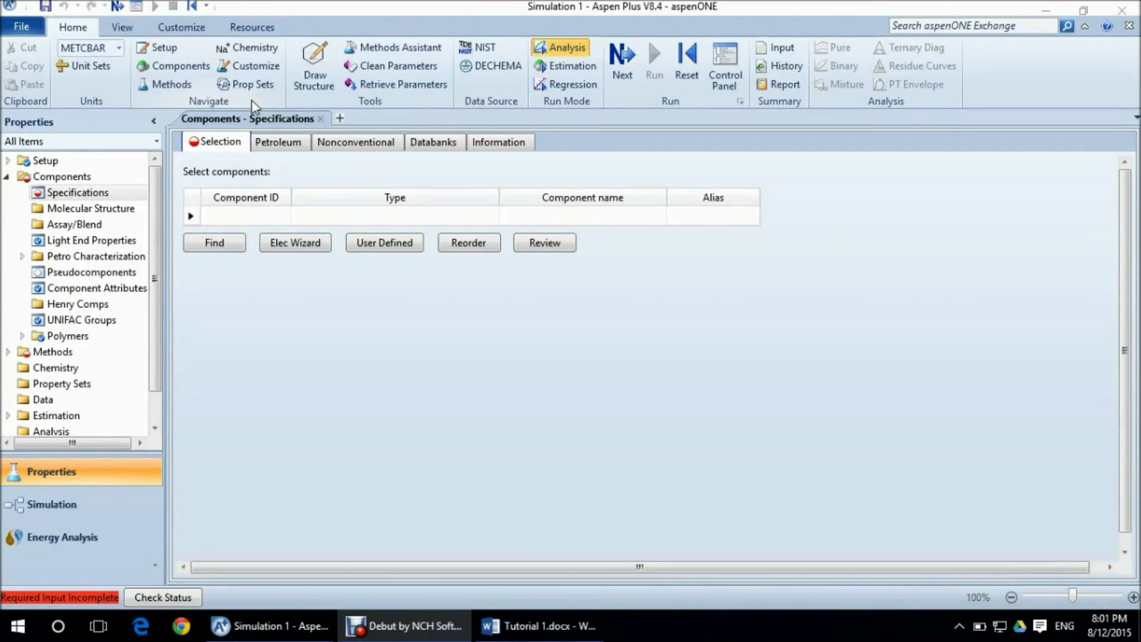
Step: Enter H2SO4 and H2O in the Component ID column as the two components
left_click(241, 217)
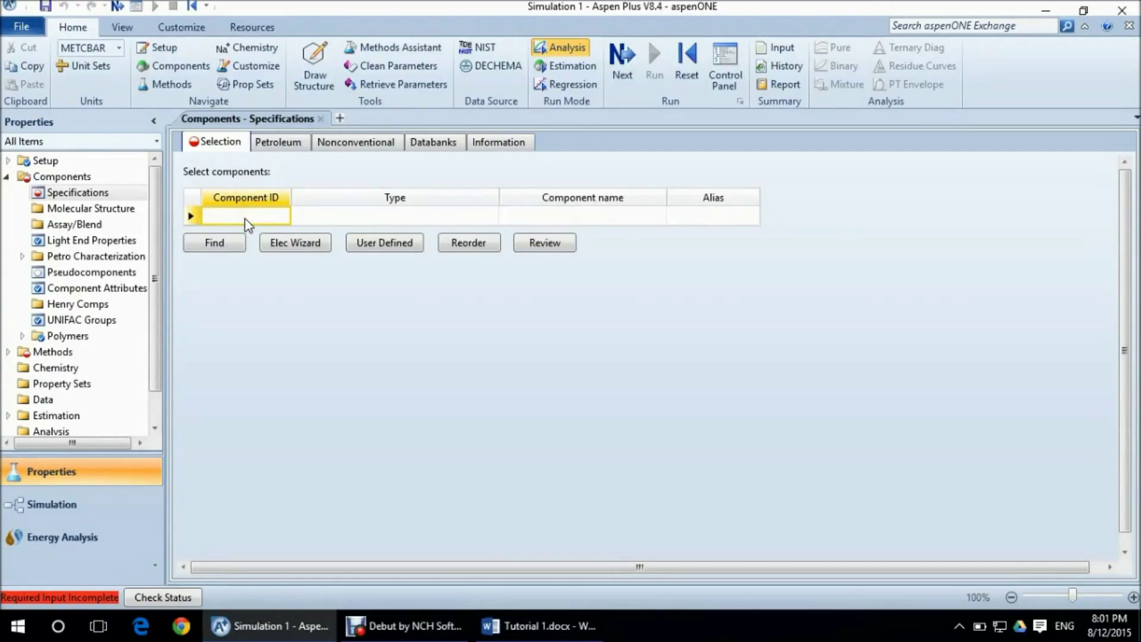
type("H2")
type("SO4")
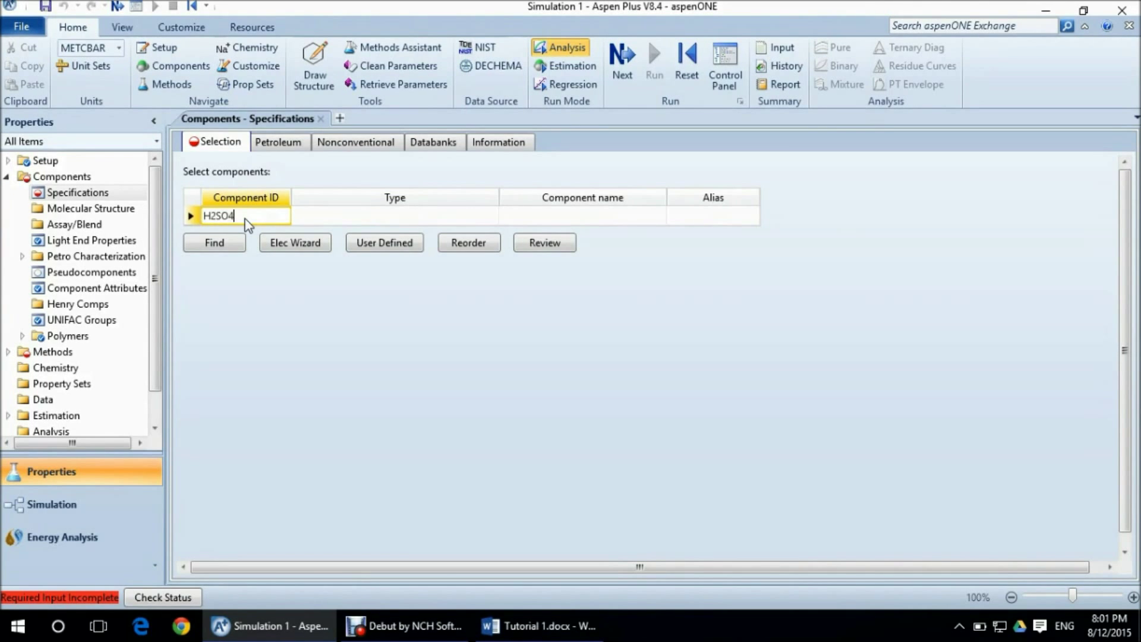
key("Return")
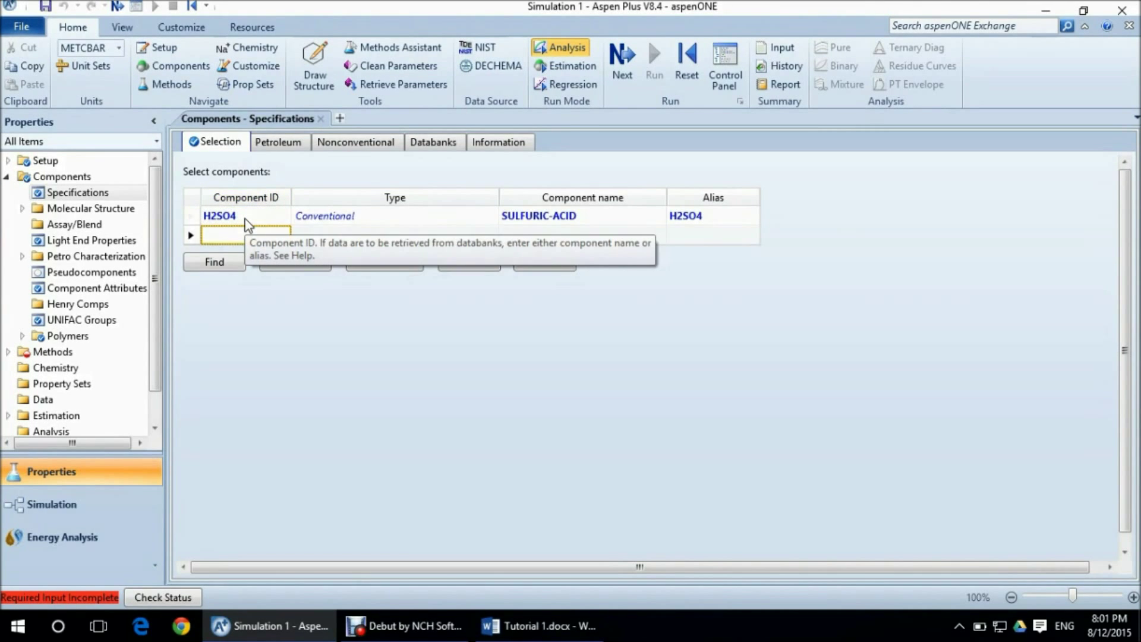
type("H2")
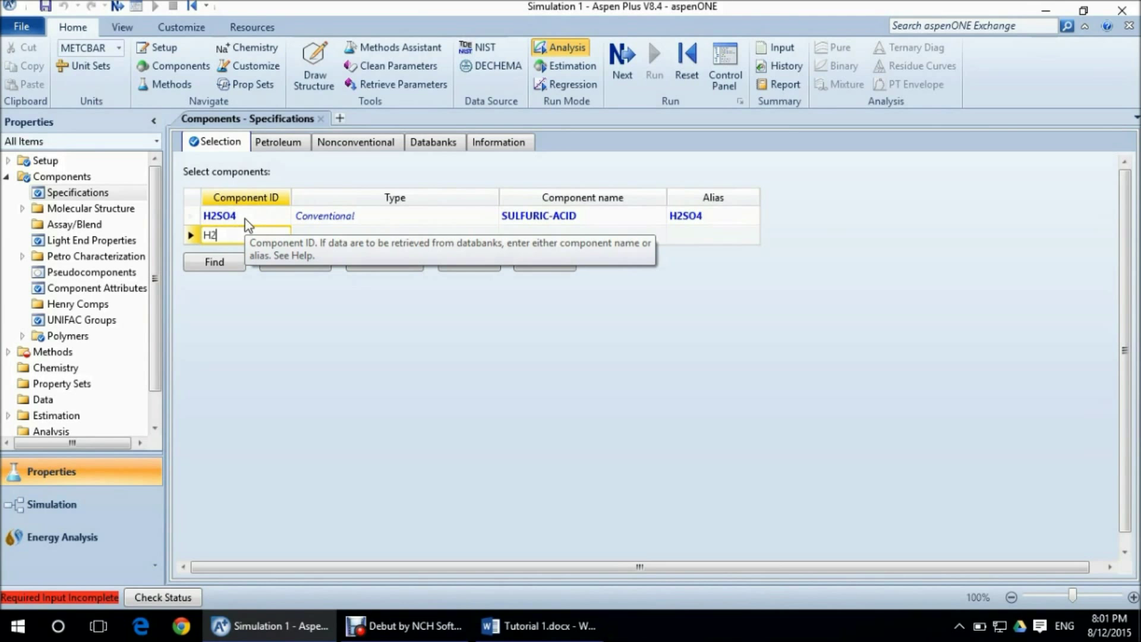
type("O")
key("Return")
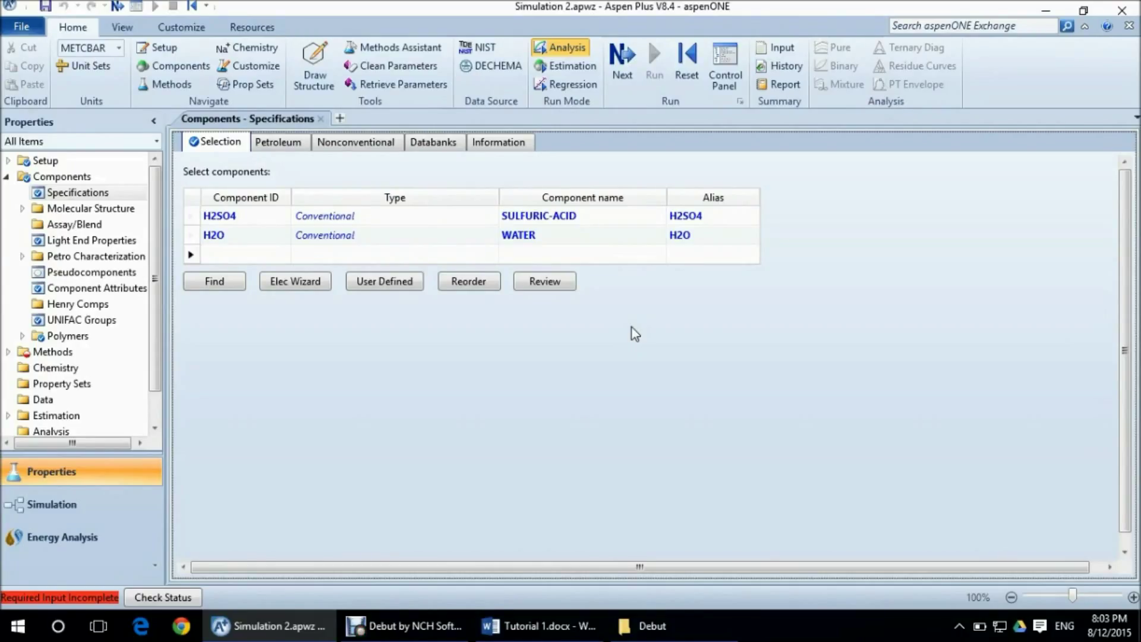
Step: Choose NRTL as the global property method and run the property analysis setup
left_click(53, 355)
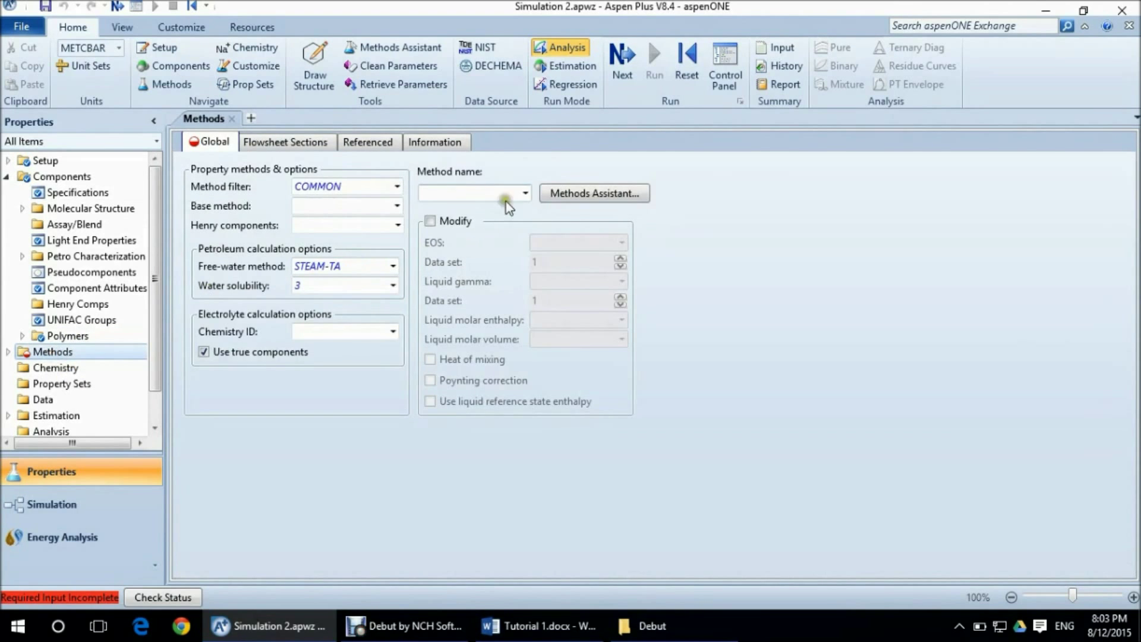
left_click(526, 193)
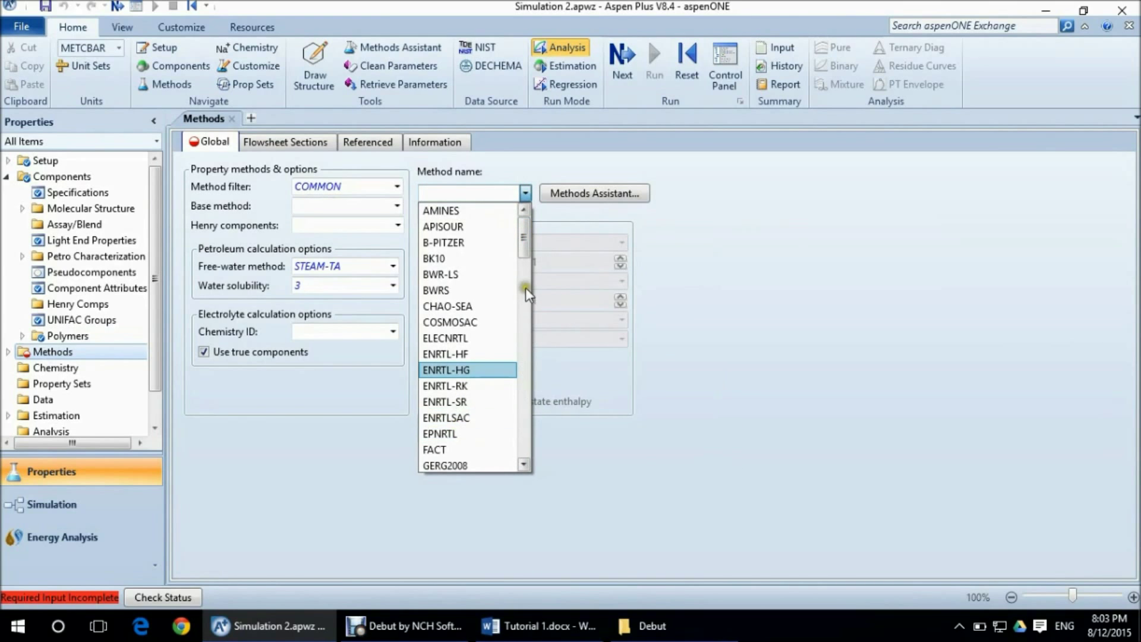
left_click_drag(525, 242, 526, 303)
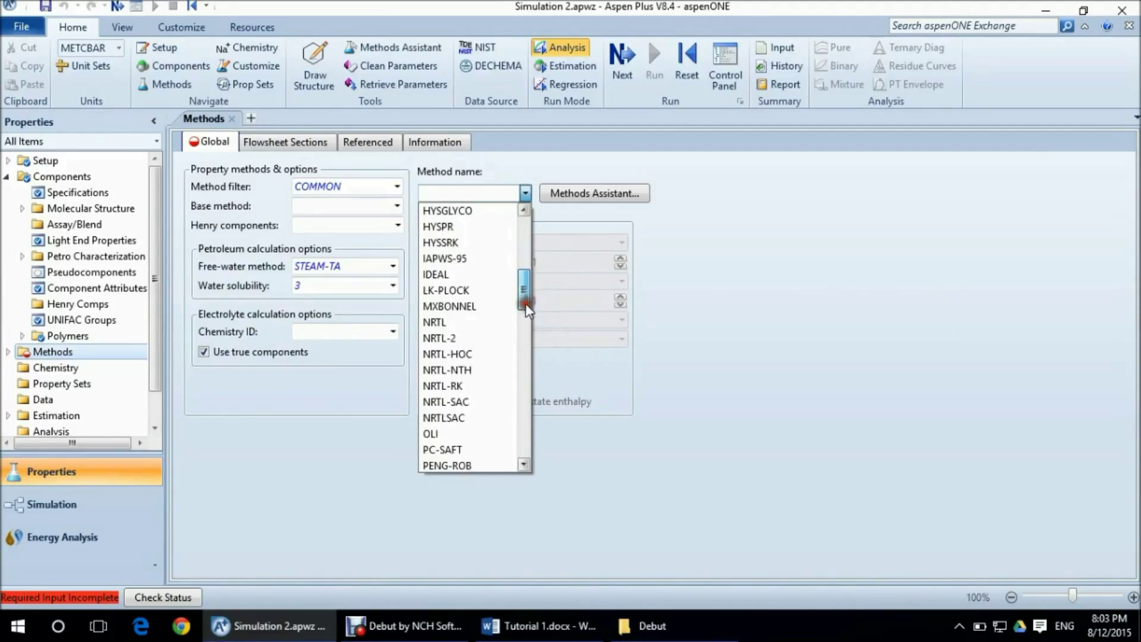
left_click(454, 320)
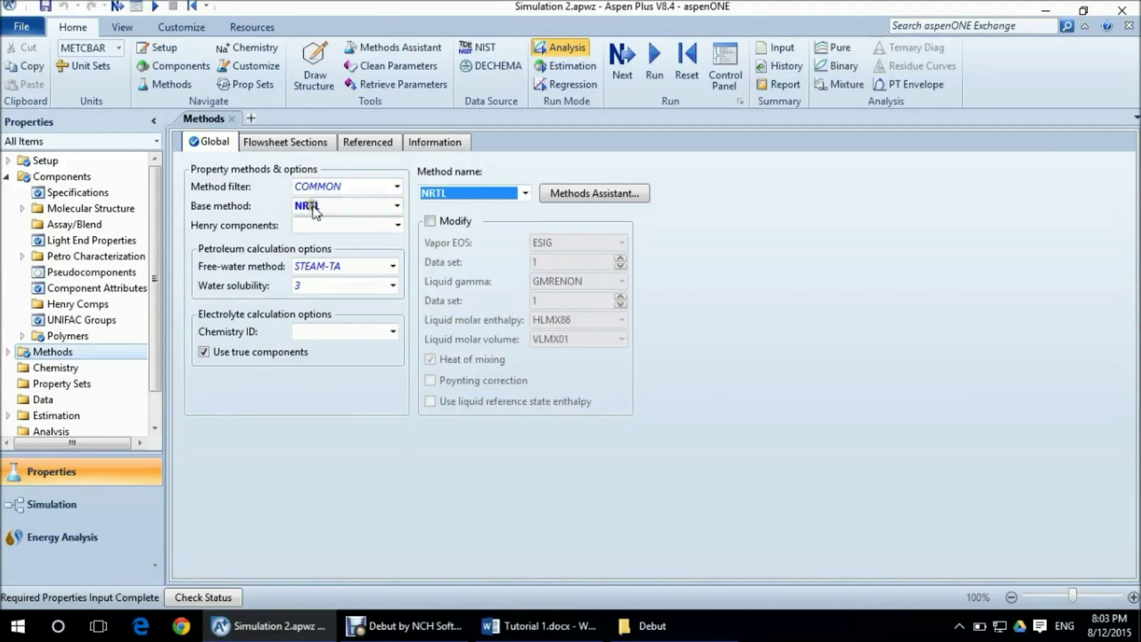
left_click(119, 11)
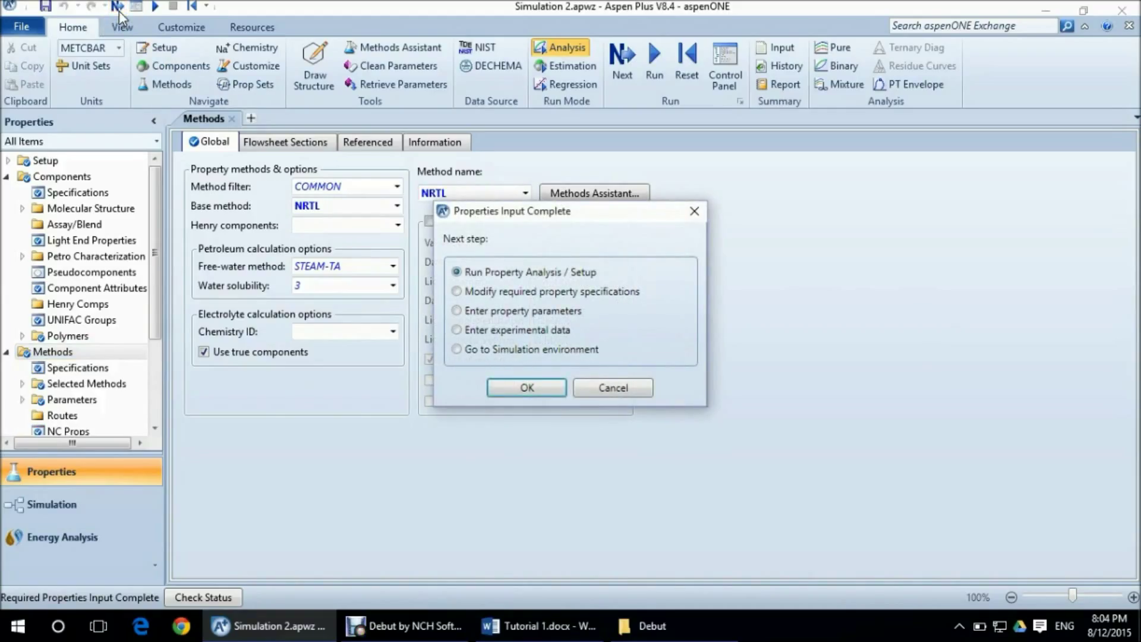
left_click(526, 388)
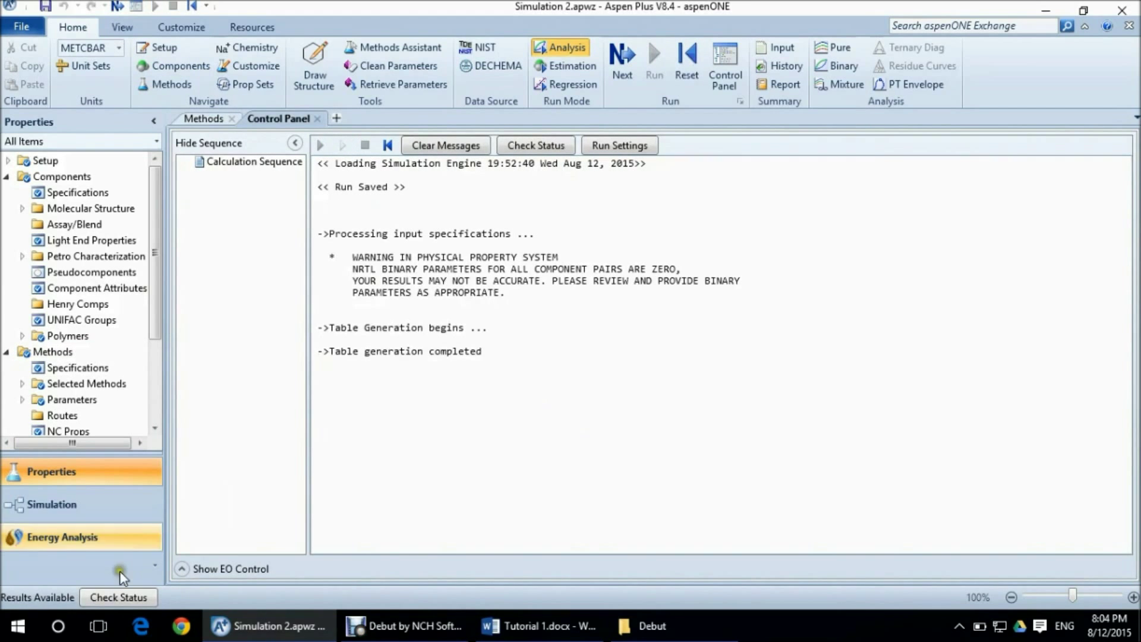
Step: Switch from Properties to the Simulation environment showing the empty main flowsheet
left_click(82, 515)
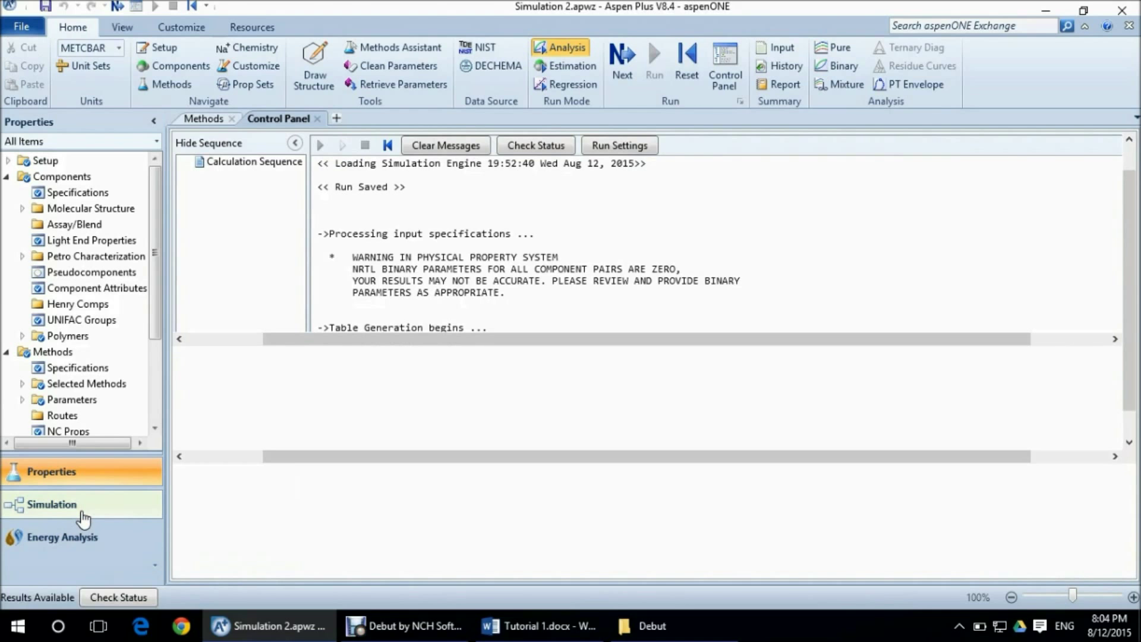
left_click(81, 517)
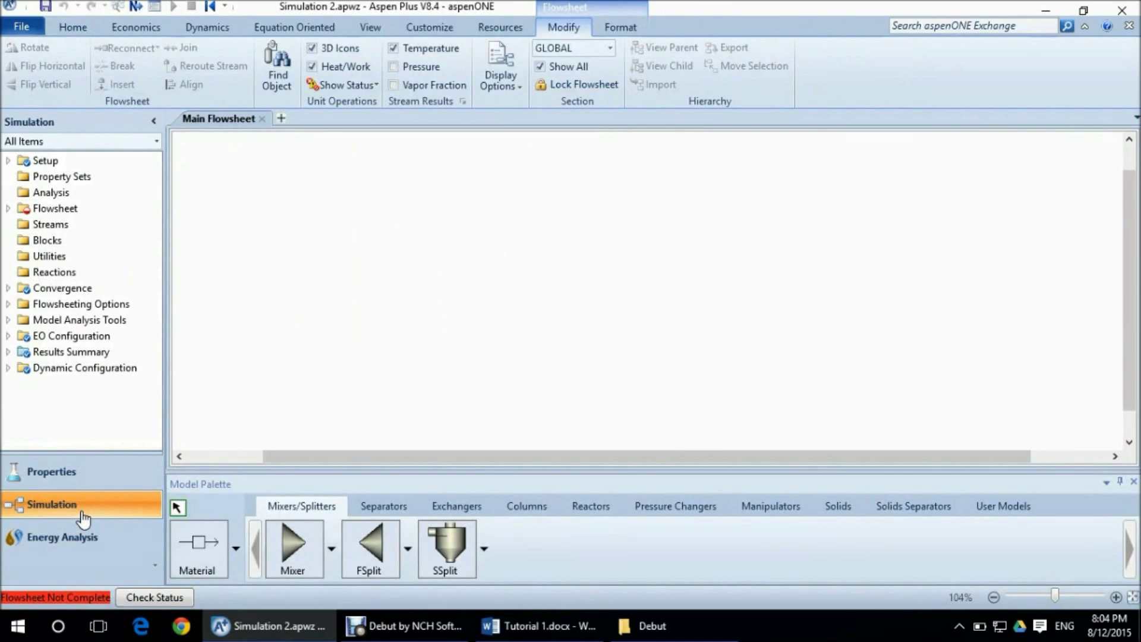
Step: Draw a first material stream on the flowsheet and rename it WATER
left_click(193, 561)
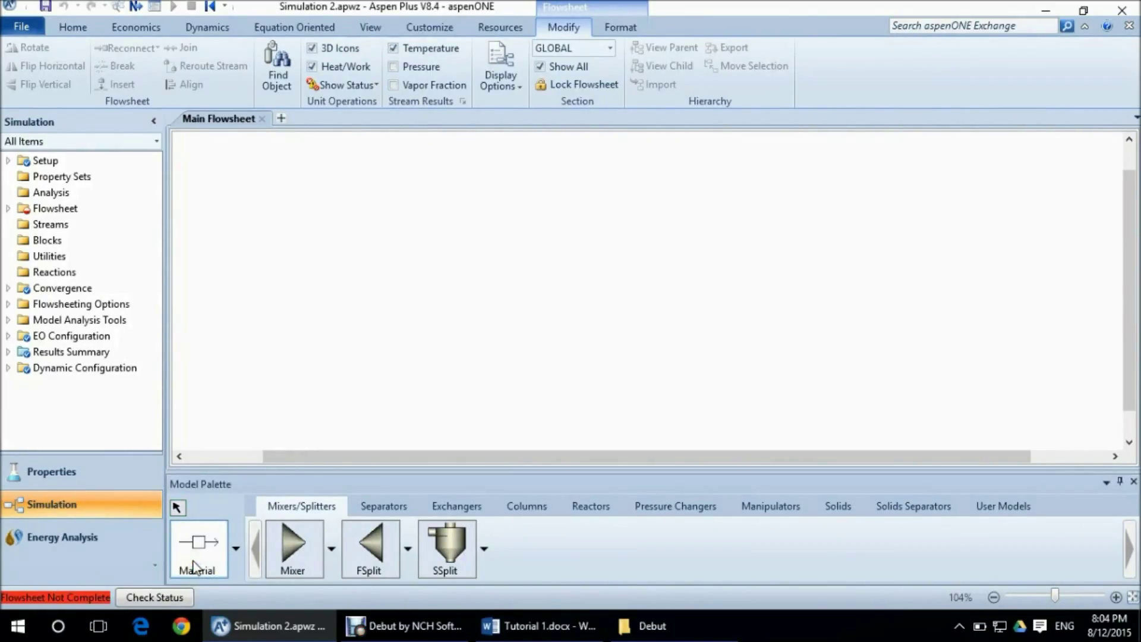
left_click(299, 262)
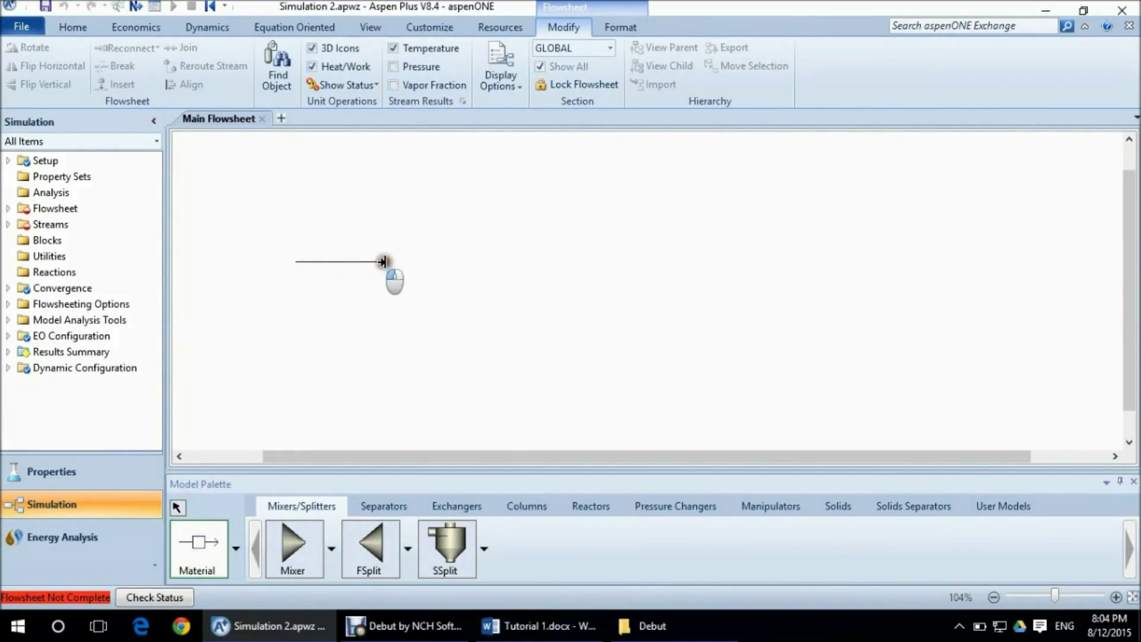
left_click(392, 260)
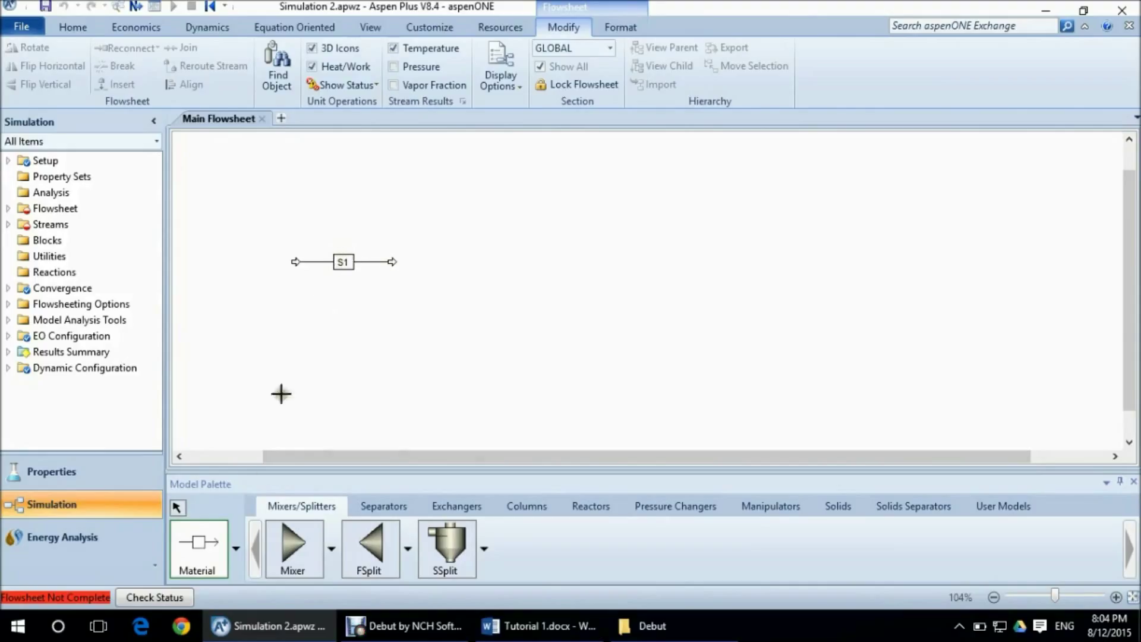
left_click(193, 544)
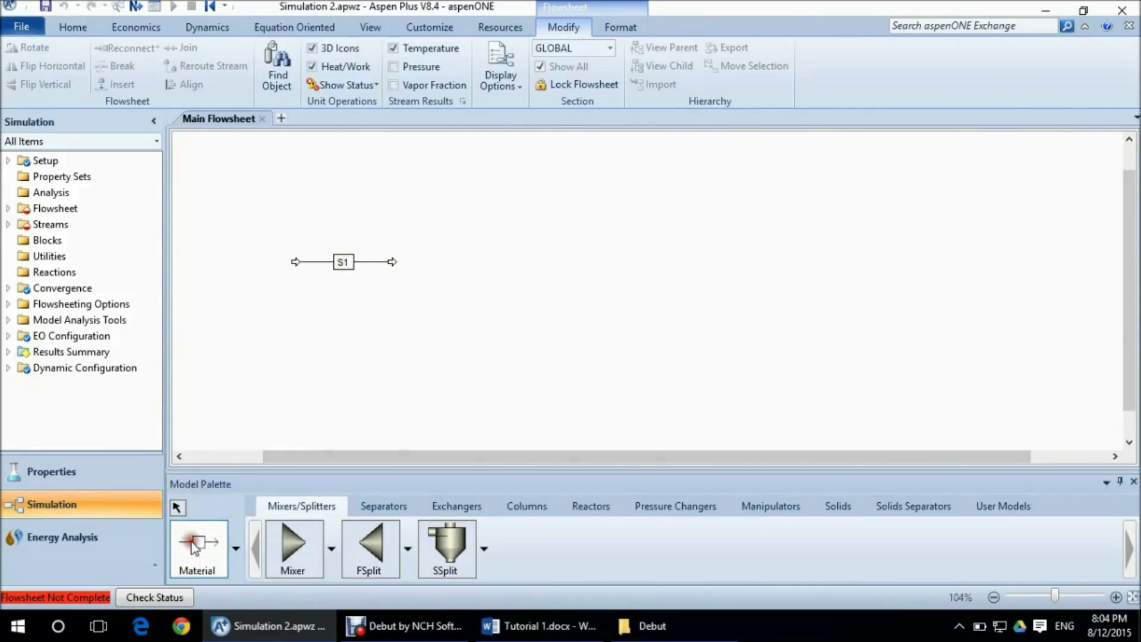
left_click(177, 506)
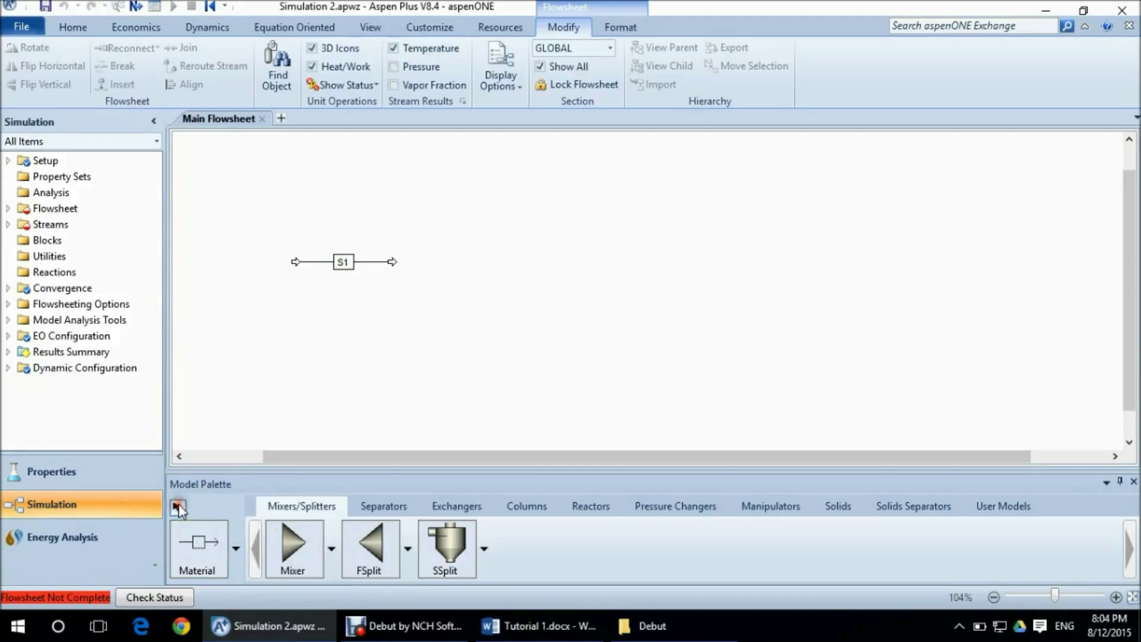
left_click(344, 263)
type("ATE")
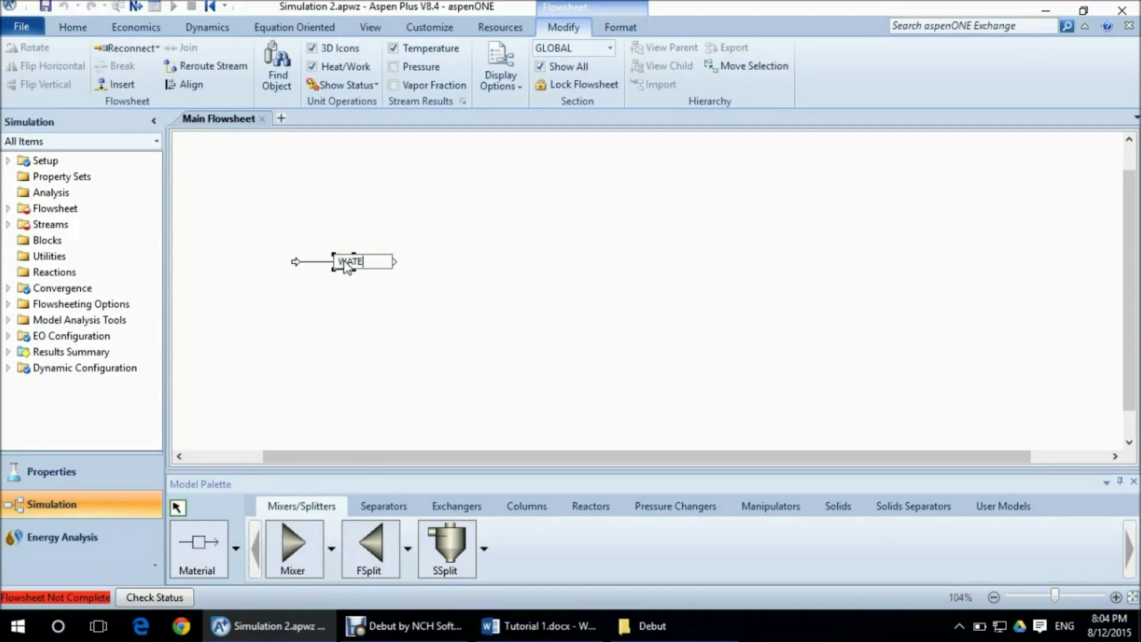
type("R")
left_click(361, 314)
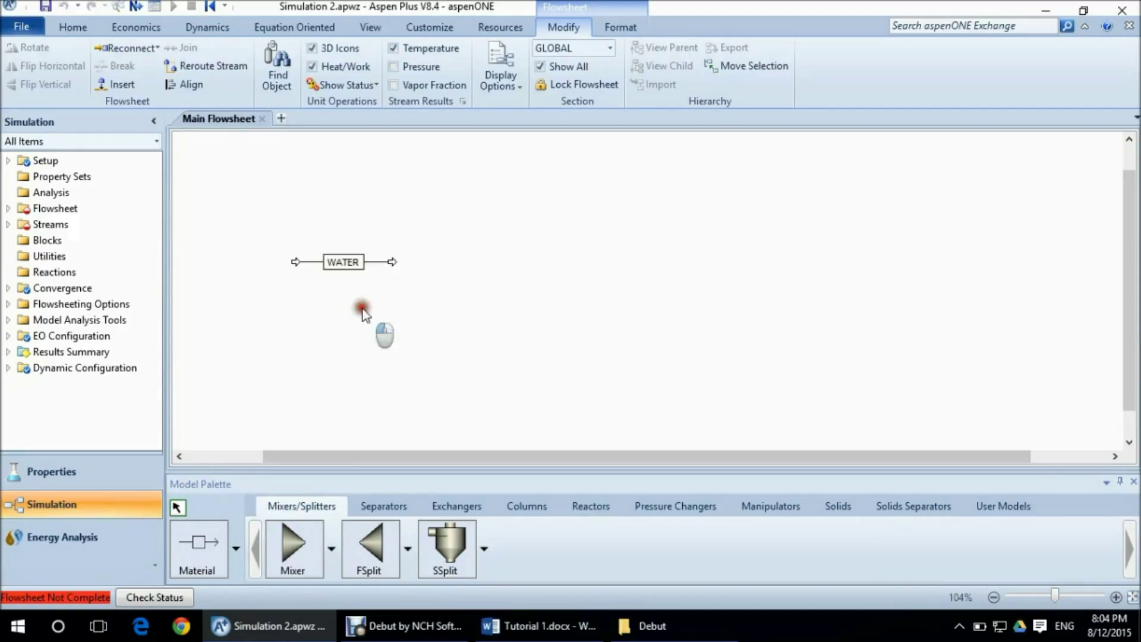
Step: Draw a second material stream below WATER and rename it CONCACID
left_click(199, 557)
left_click_drag(293, 309, 384, 308)
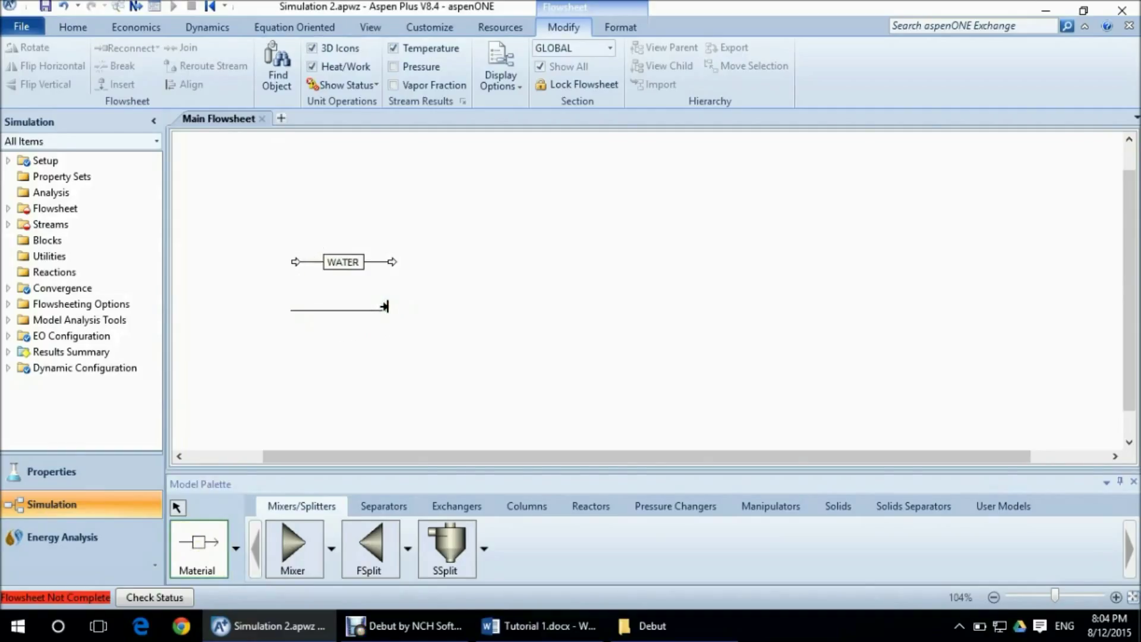
left_click(388, 307)
right_click(339, 310)
left_click(340, 313)
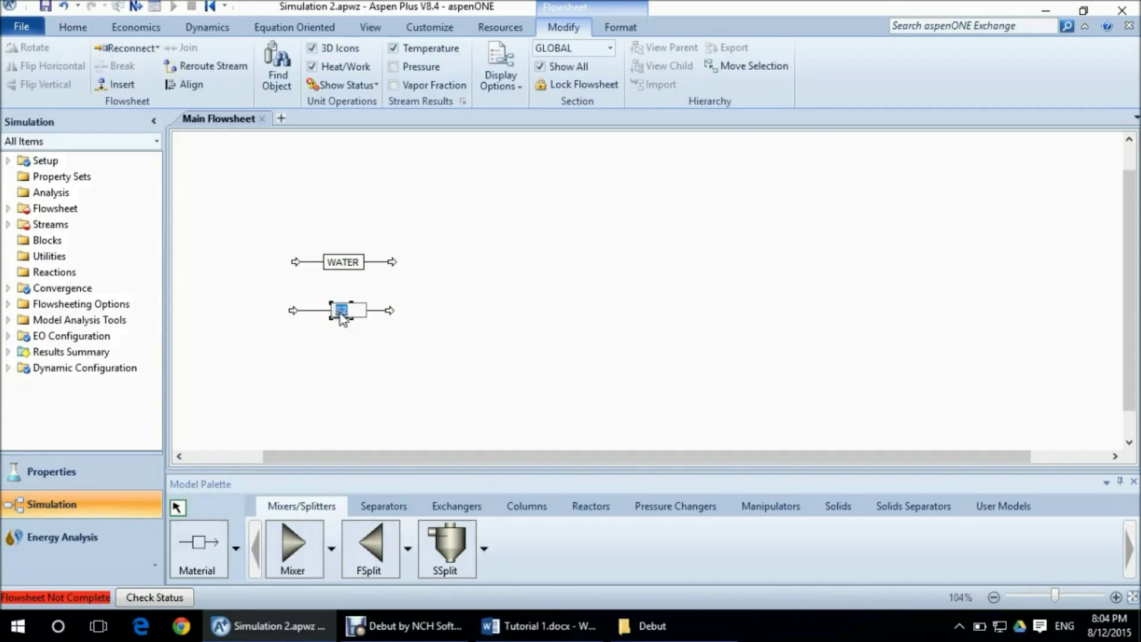
type("CONCAC")
type("ID")
left_click(360, 341)
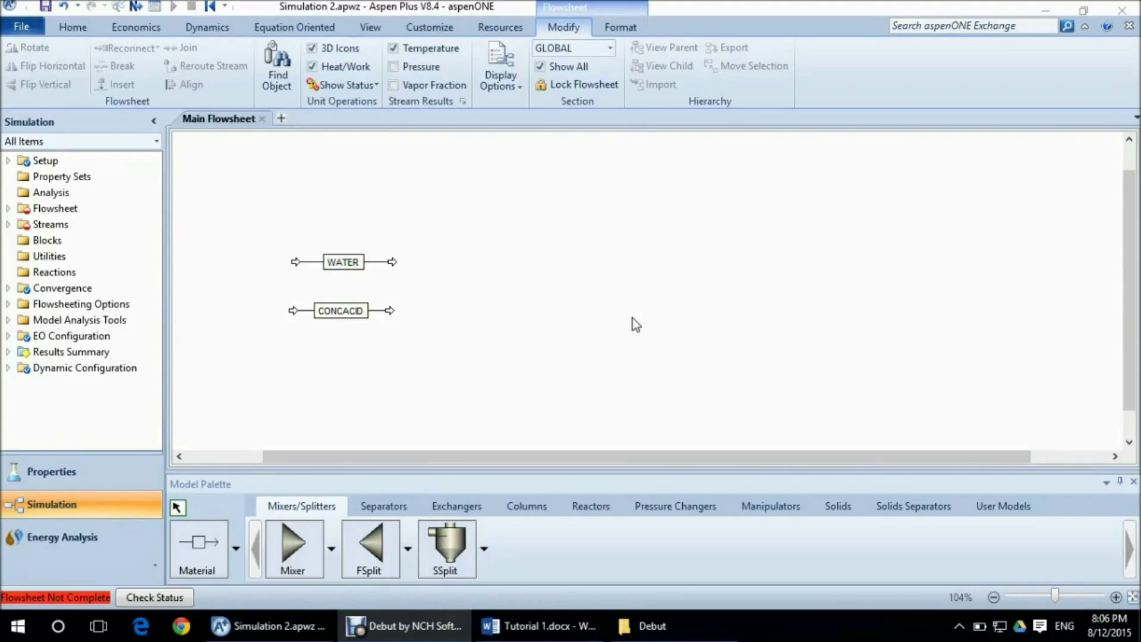
Step: Place mixer B1 and connect the WATER and CONCACID feeds to its inlet
left_click(295, 557)
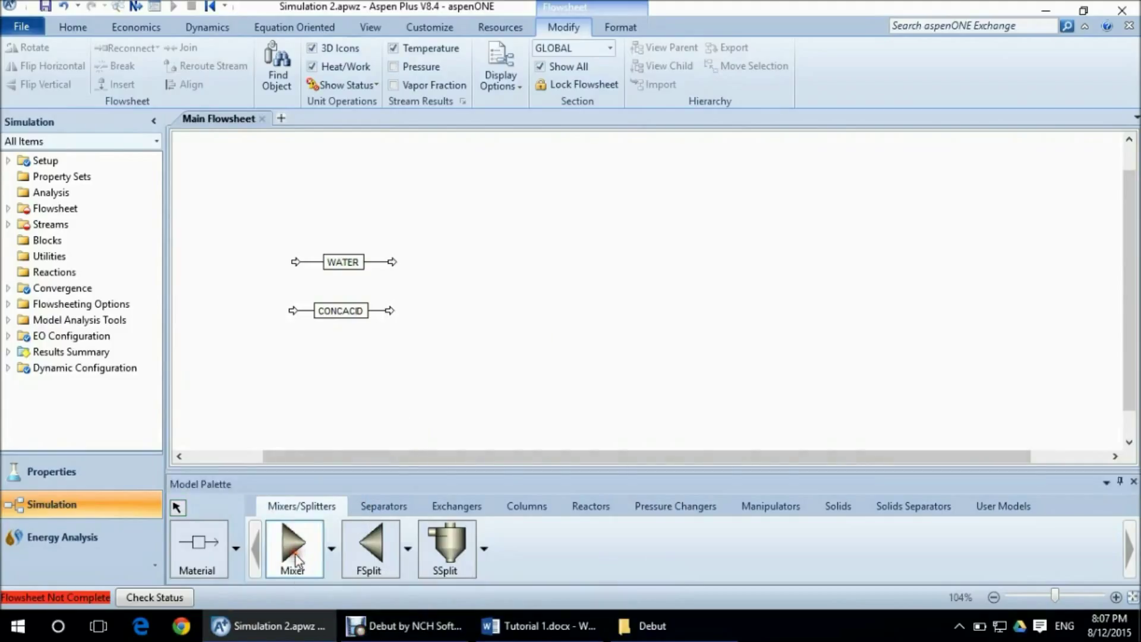
left_click(431, 286)
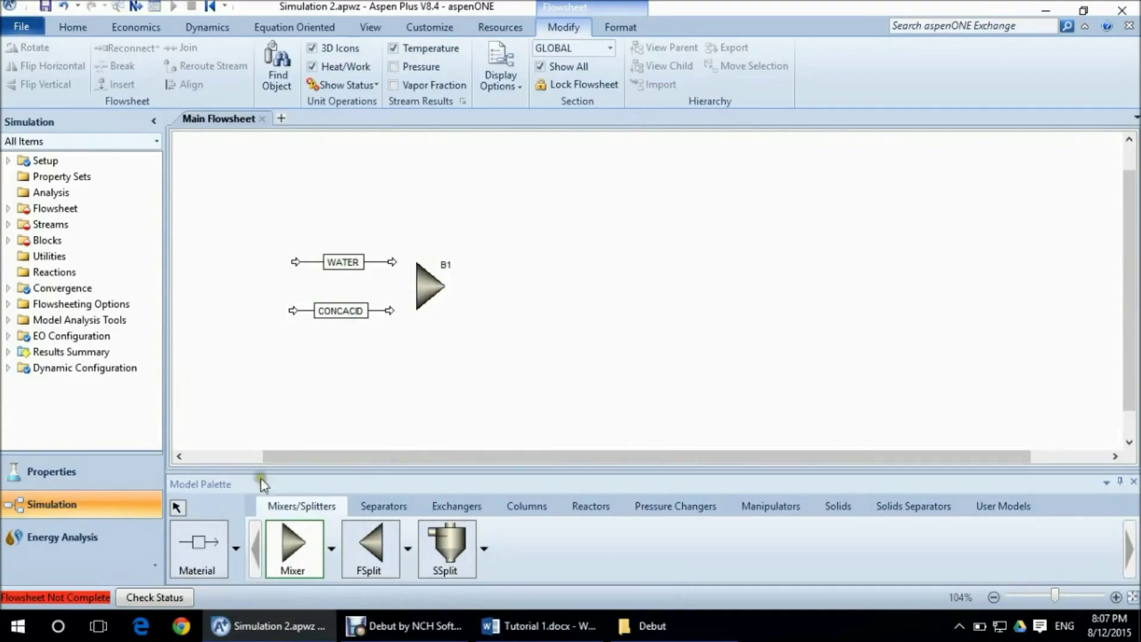
left_click(176, 507)
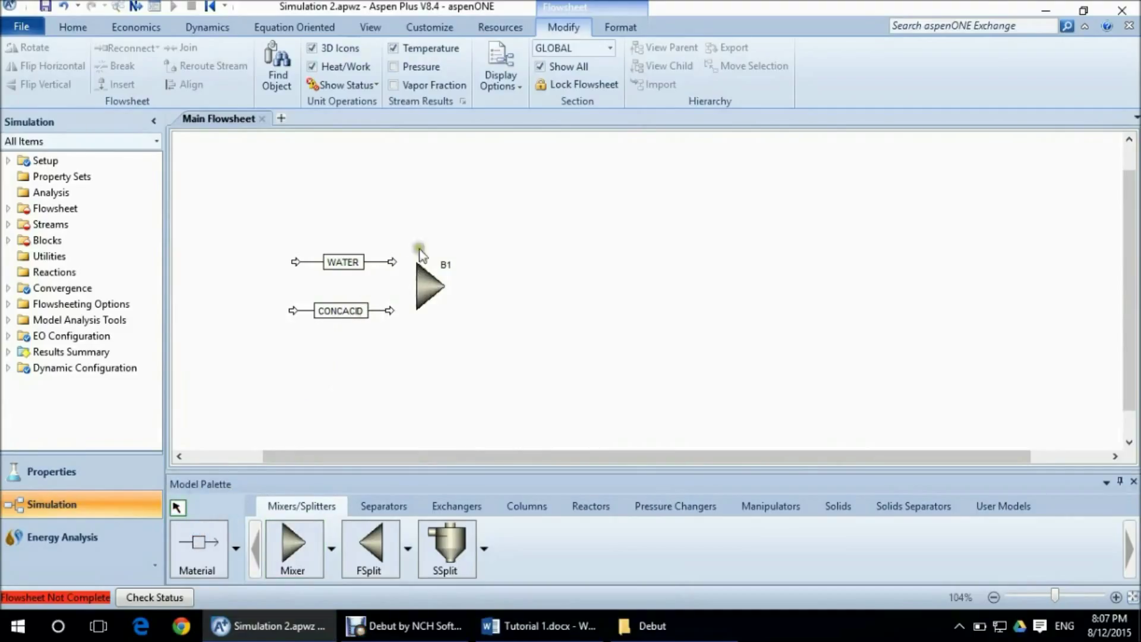
left_click(393, 263)
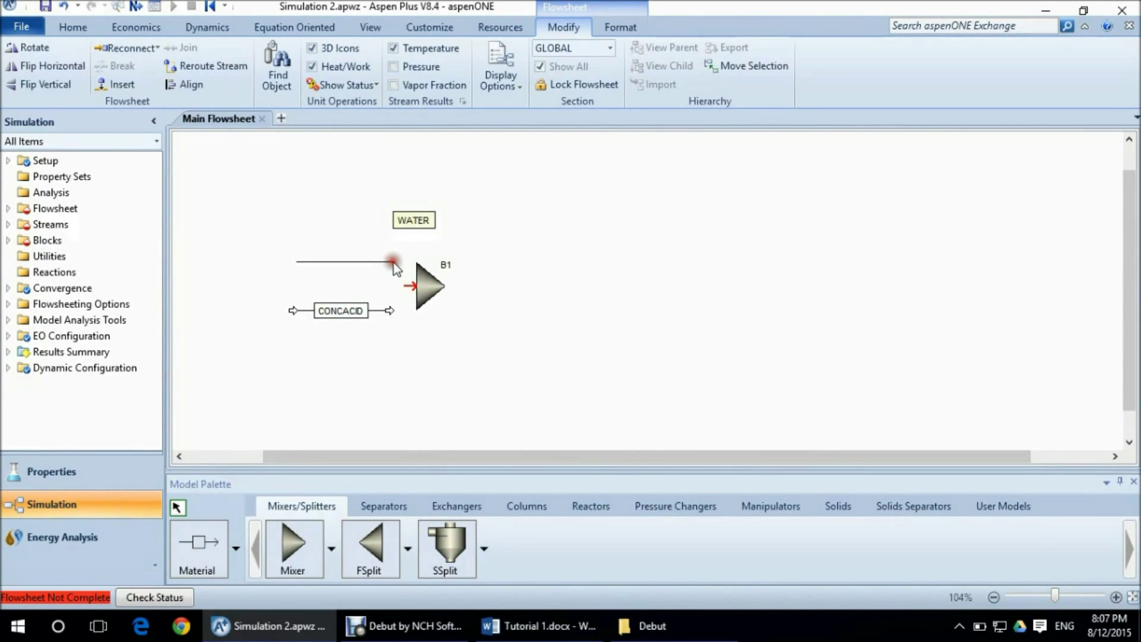
left_click_drag(393, 262, 410, 287)
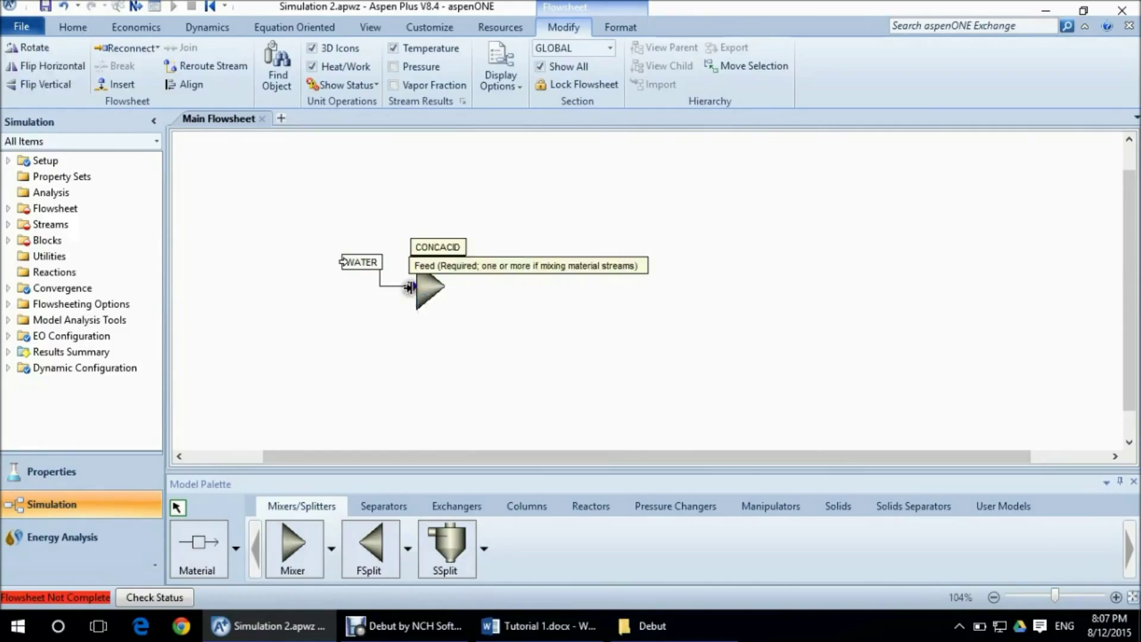
left_click(396, 324)
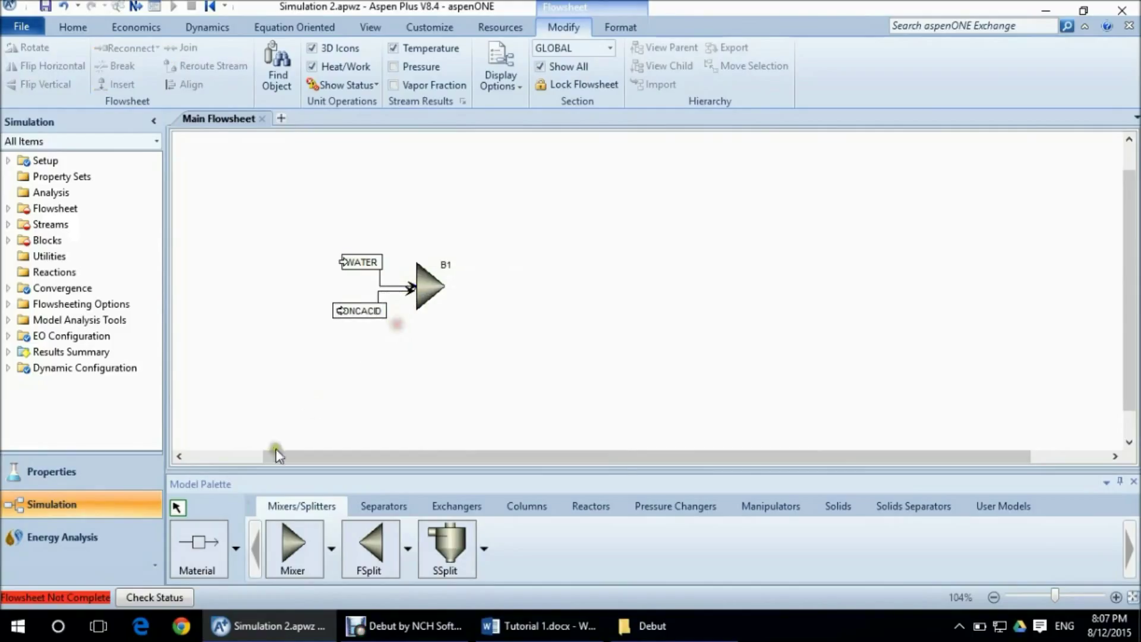
Step: Draw a product material stream S3 from B1's outlet and select it for renaming
left_click(198, 546)
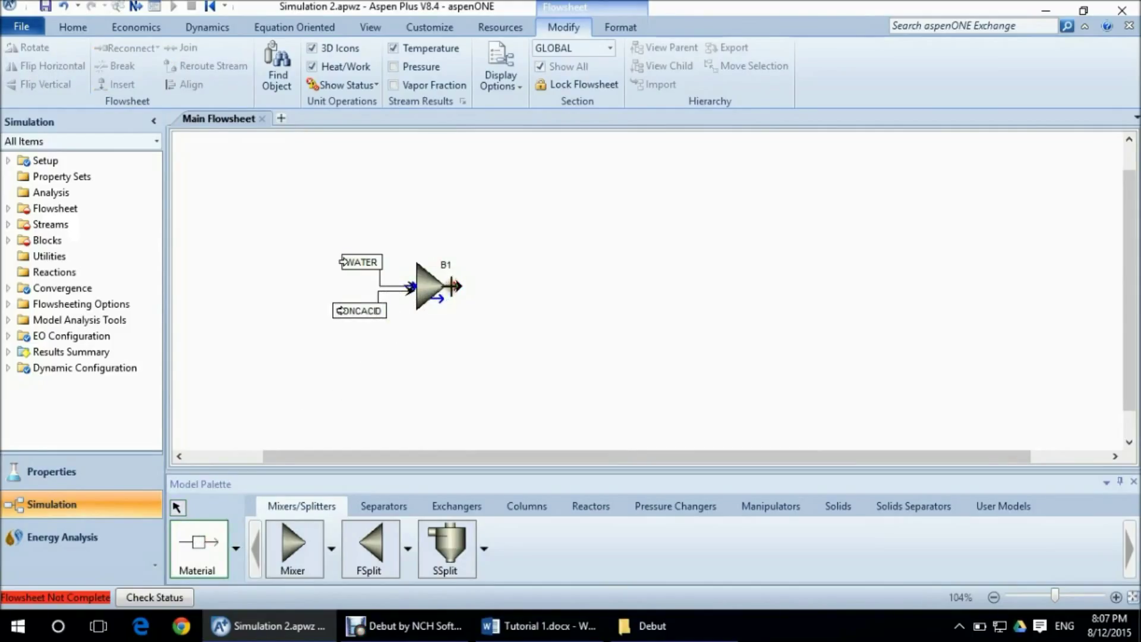
left_click(454, 286)
left_click(555, 285)
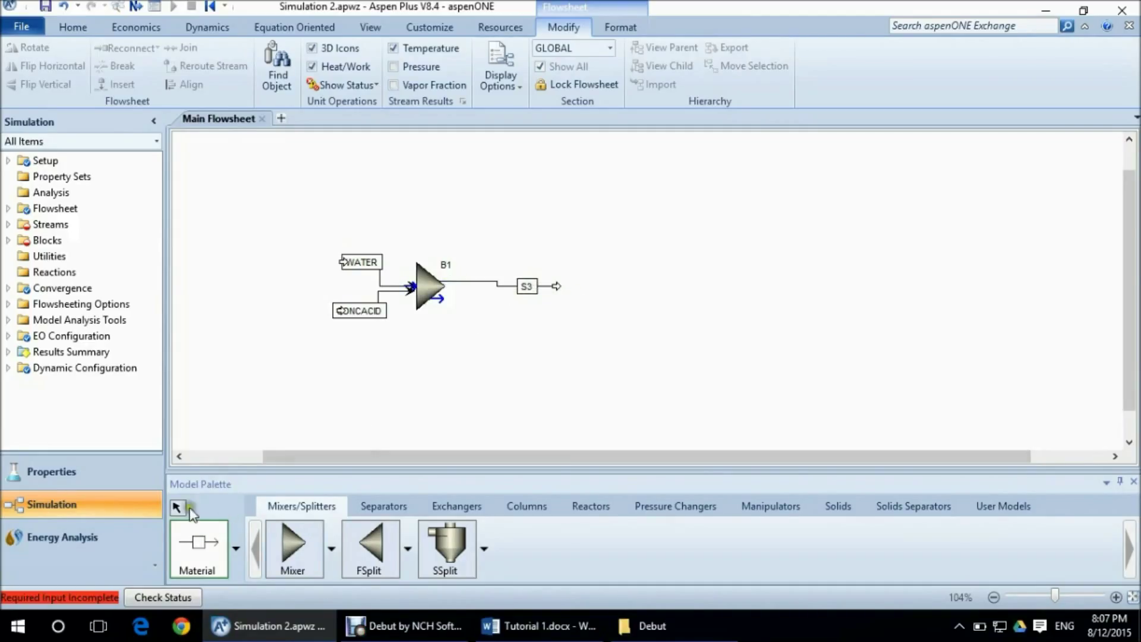
left_click(177, 506)
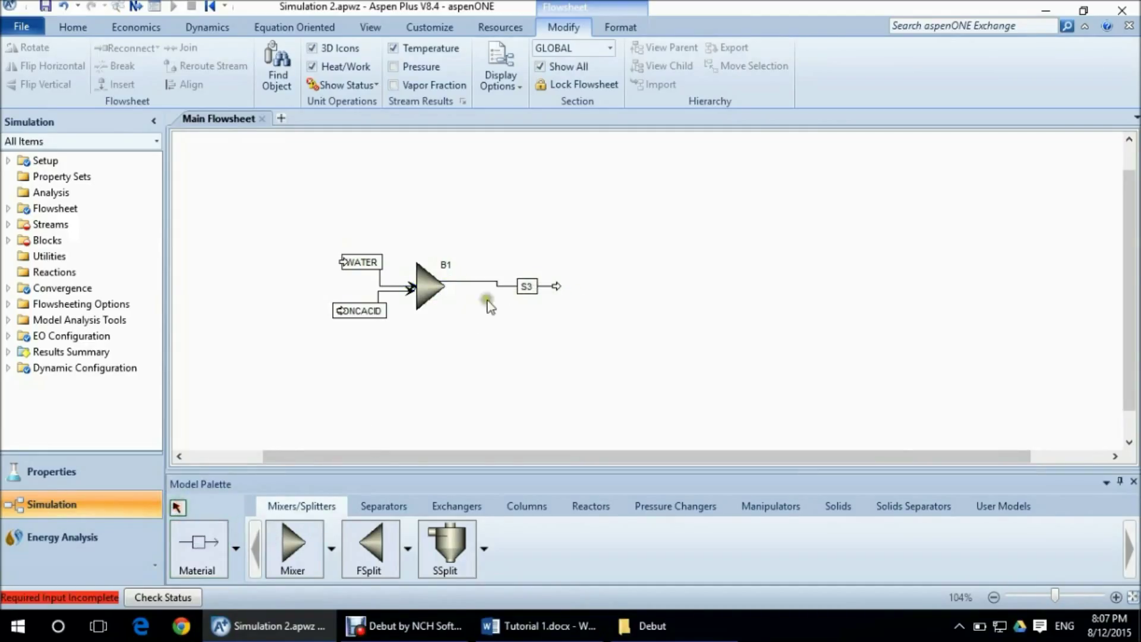
left_click(527, 286)
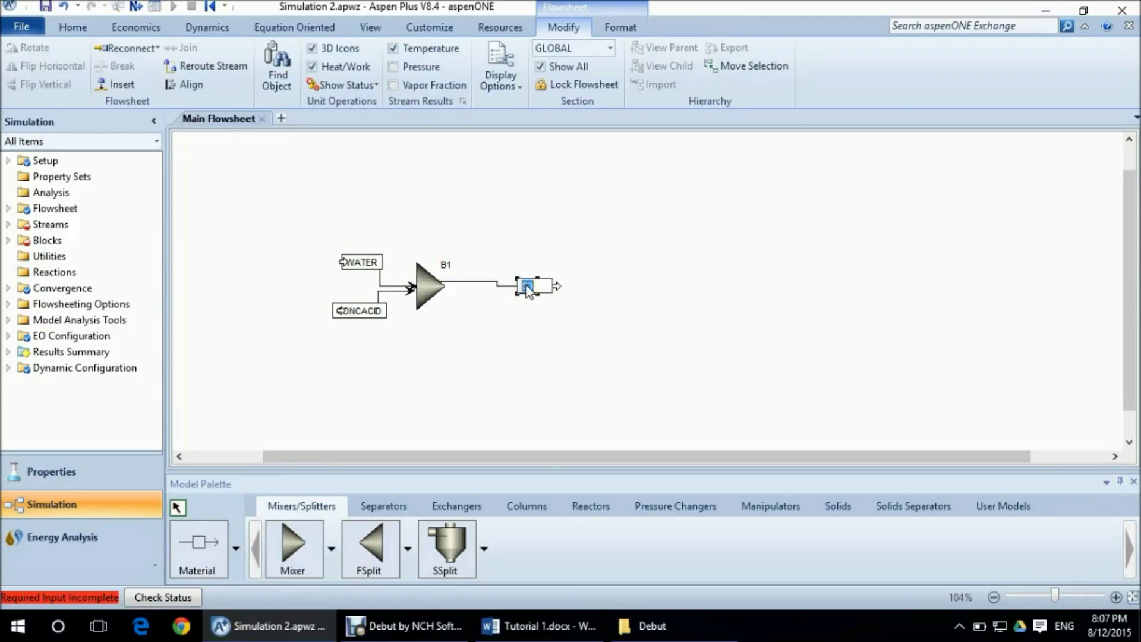
type("INL")
type("ACID")
Step: Commit DILACID as the product stream name and select the WATER feed
left_click(184, 507)
left_click(461, 337)
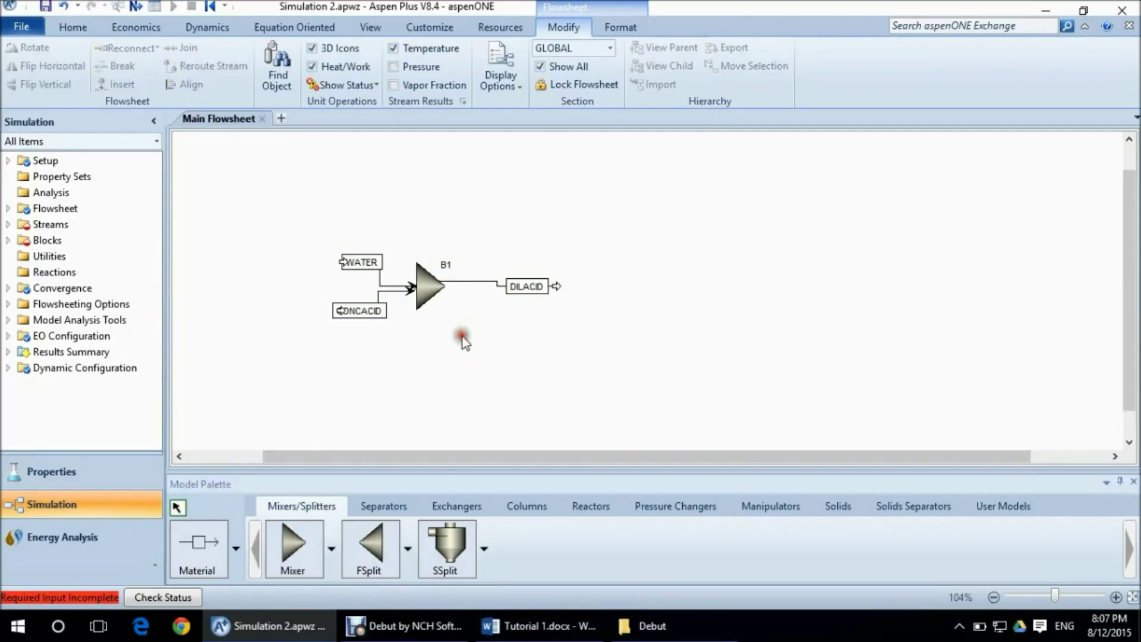
left_click(380, 280)
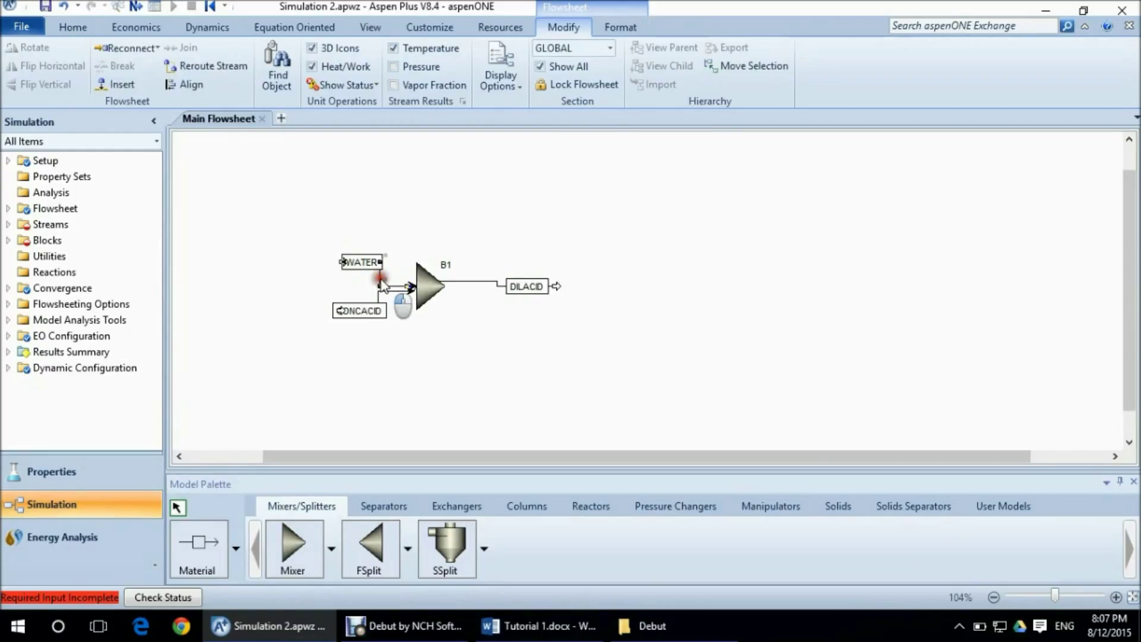
Step: Specify the WATER stream at 25 C, 1 bar and 1 tonne/hr mass flow
double_click(380, 280)
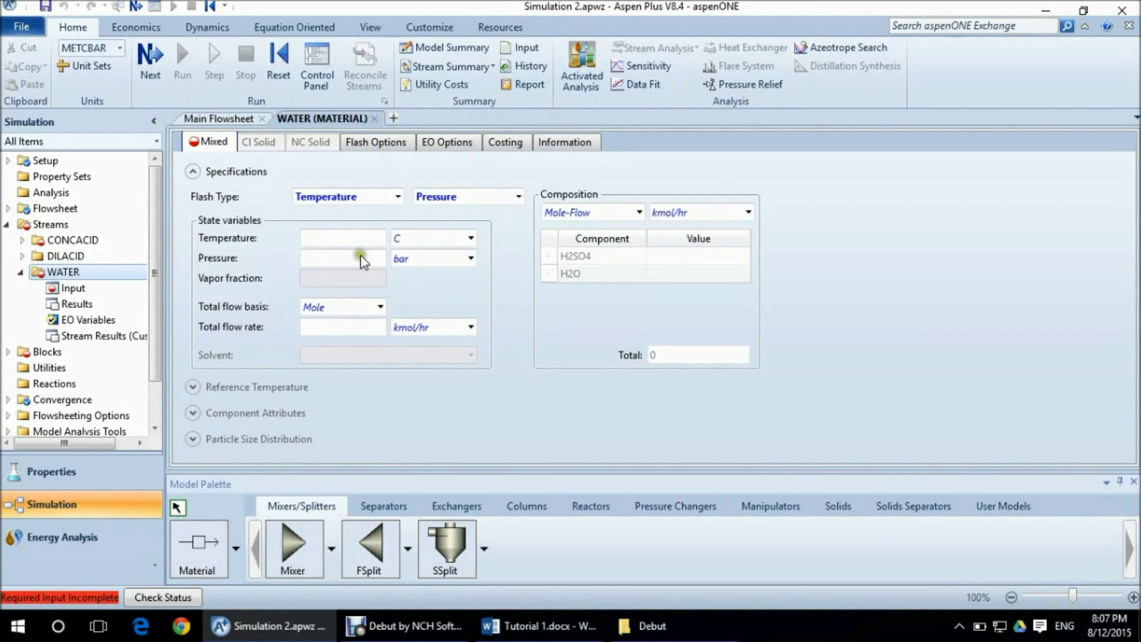
left_click(348, 239)
type("25")
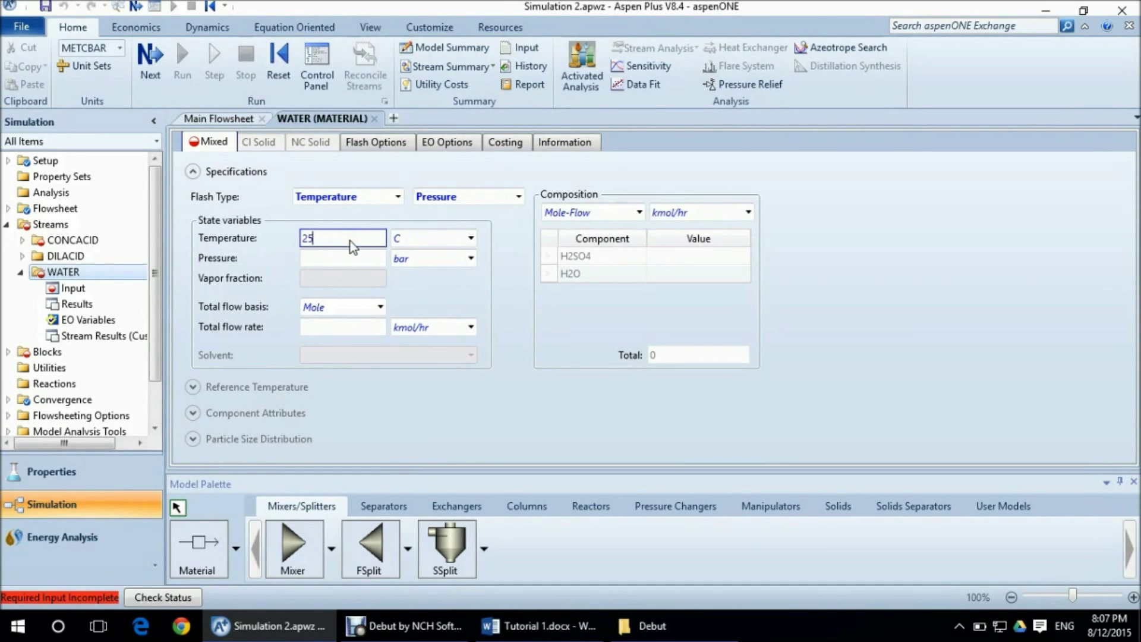
left_click(341, 259)
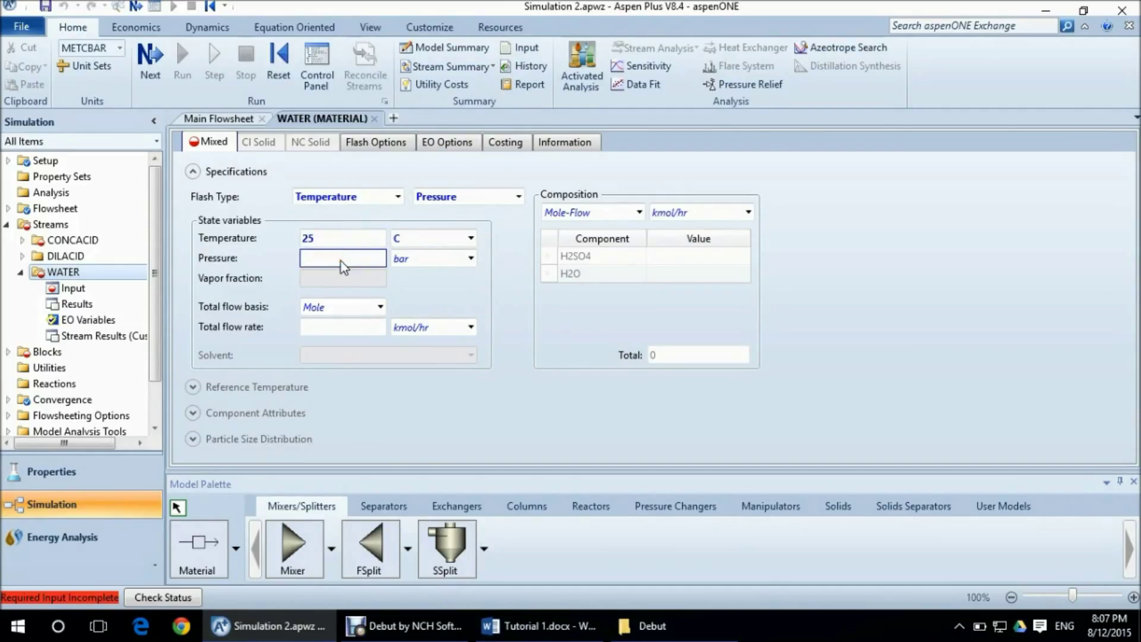
type("1")
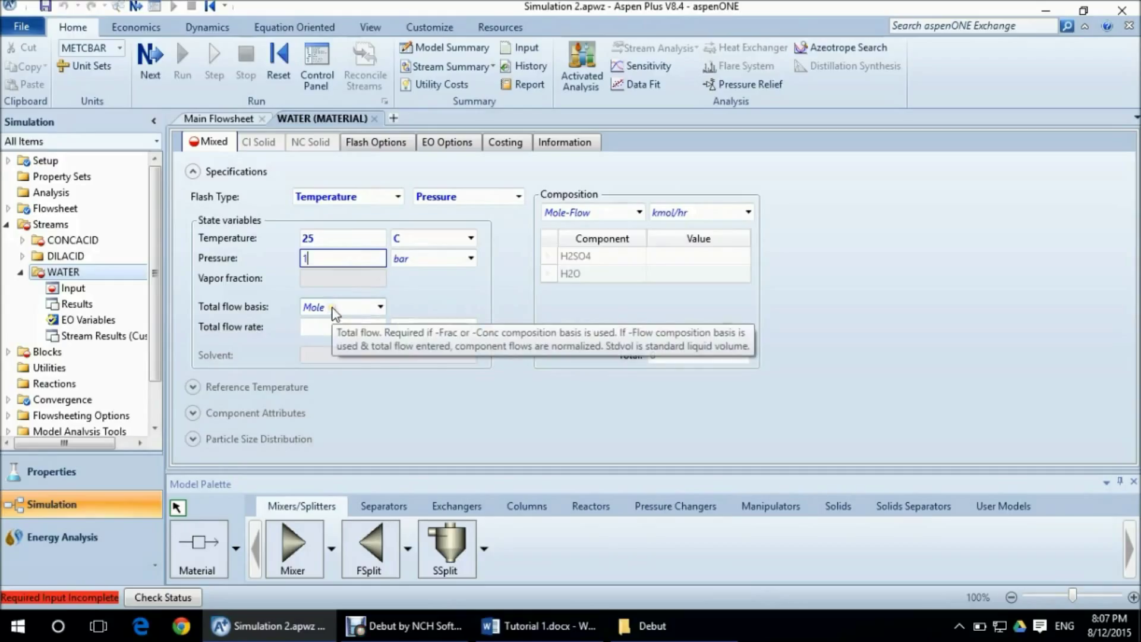
left_click(380, 308)
left_click(334, 327)
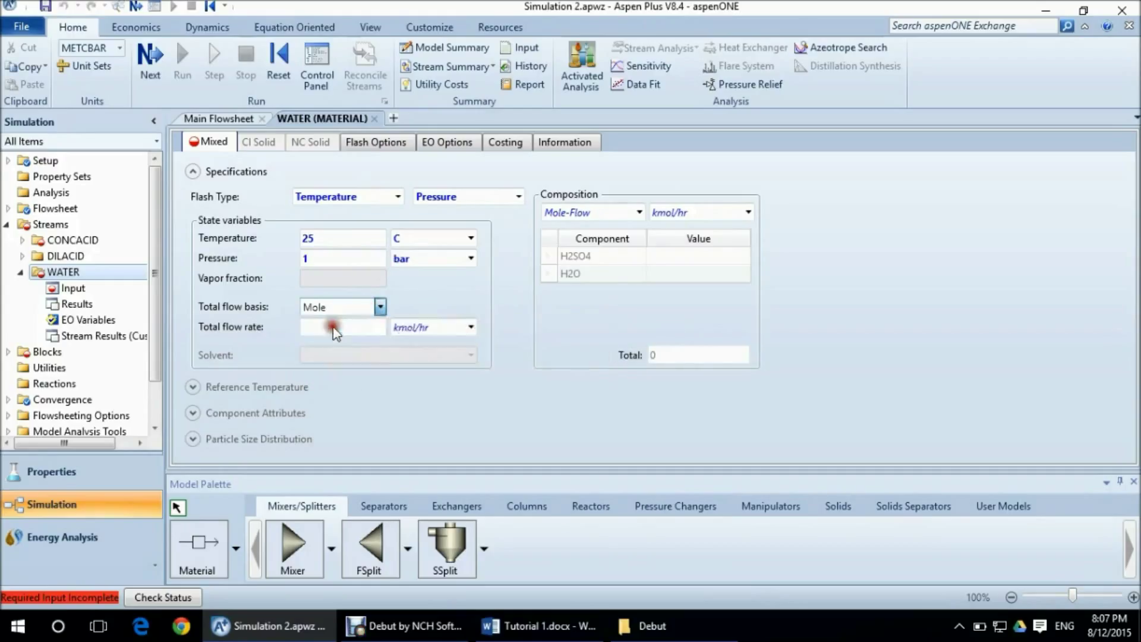
left_click(351, 328)
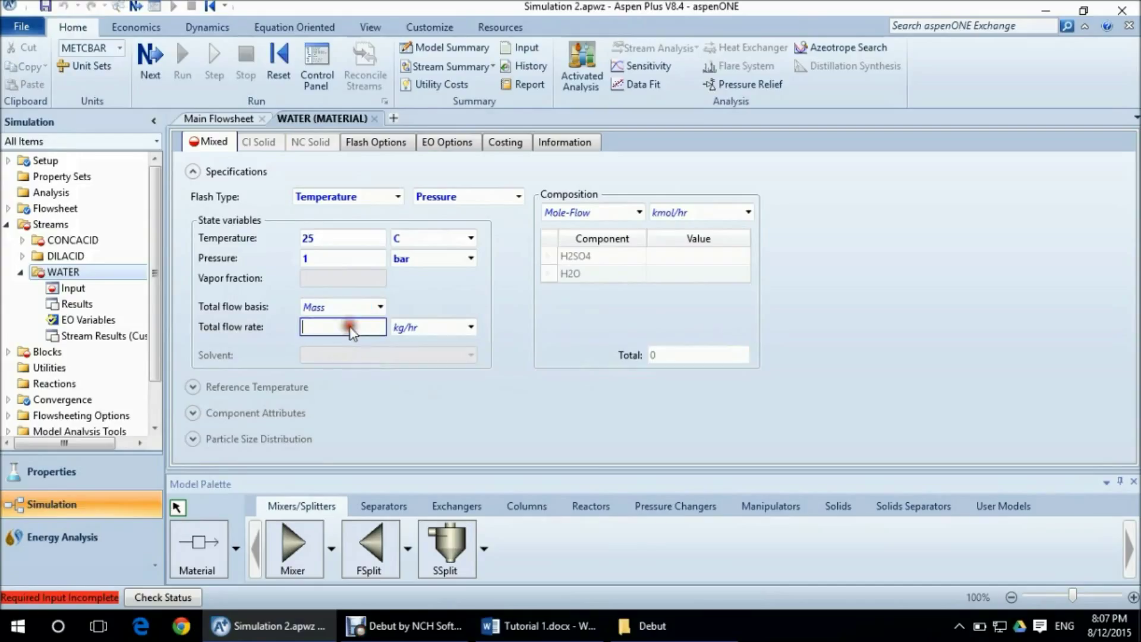
type("1")
left_click(472, 328)
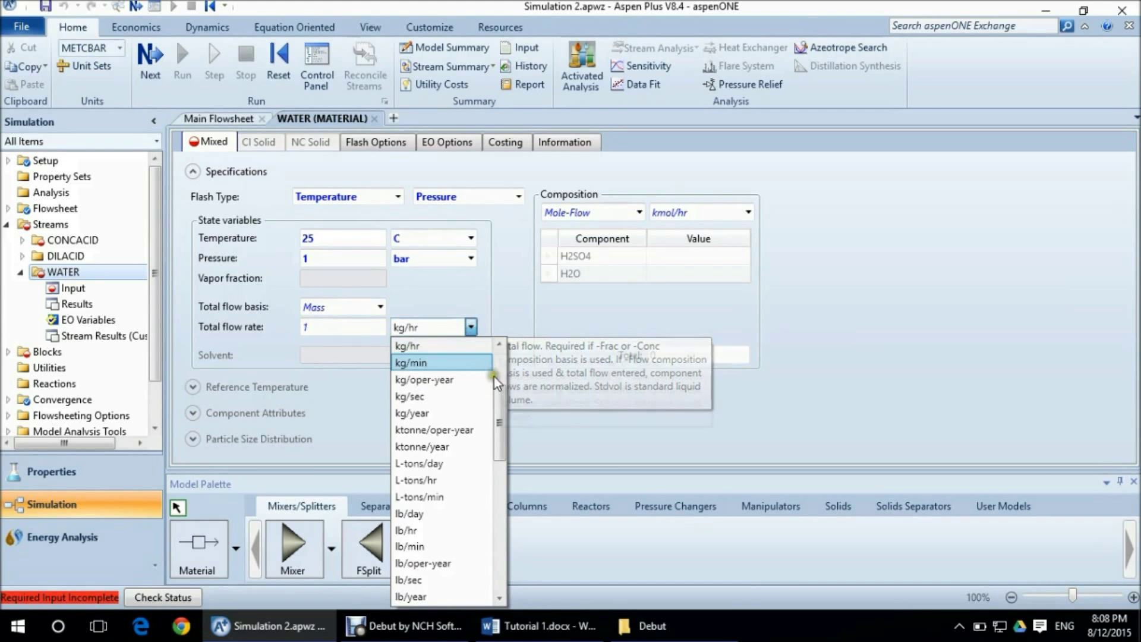
left_click_drag(500, 390, 498, 503)
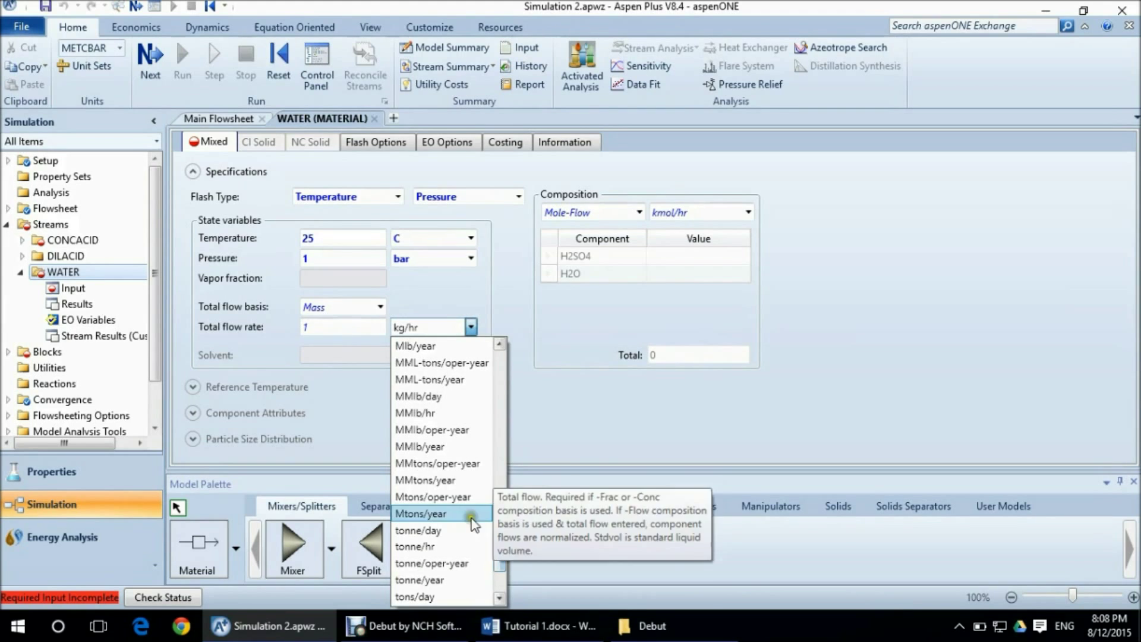
left_click(426, 543)
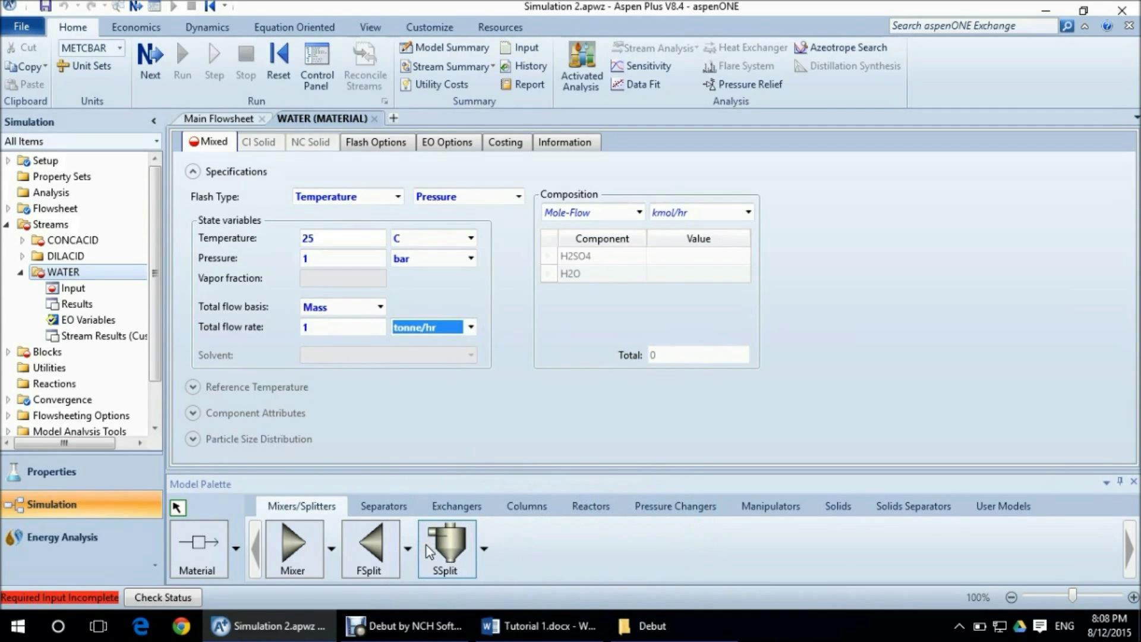
Step: Set WATER composition to pure H2O on a mole-fraction basis and select the CONCACID stream
left_click(685, 278)
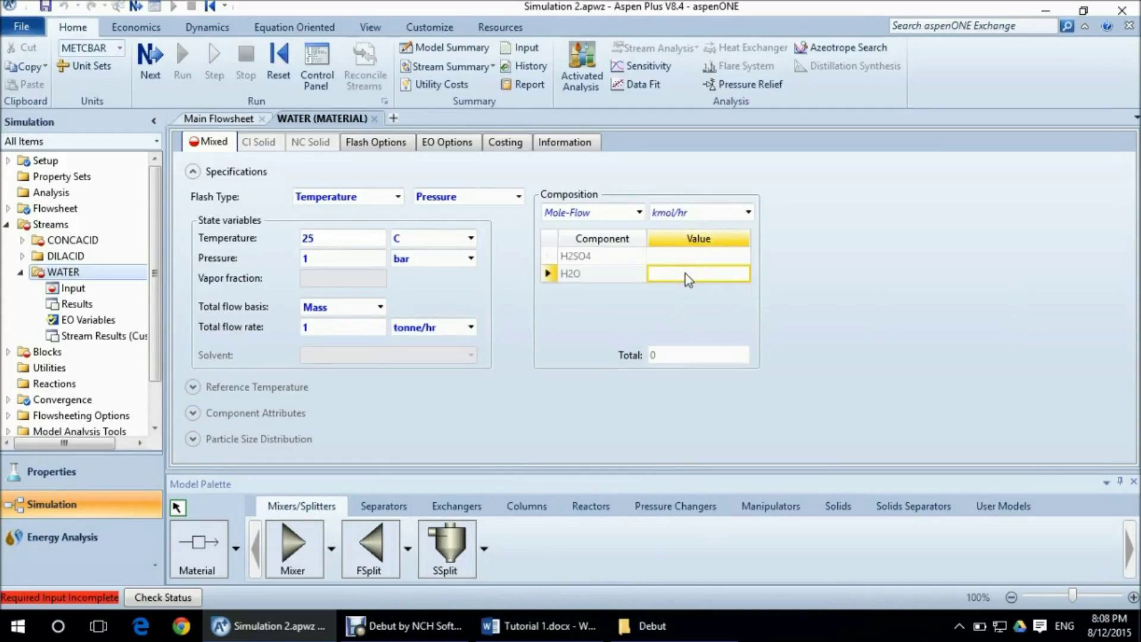
type("1")
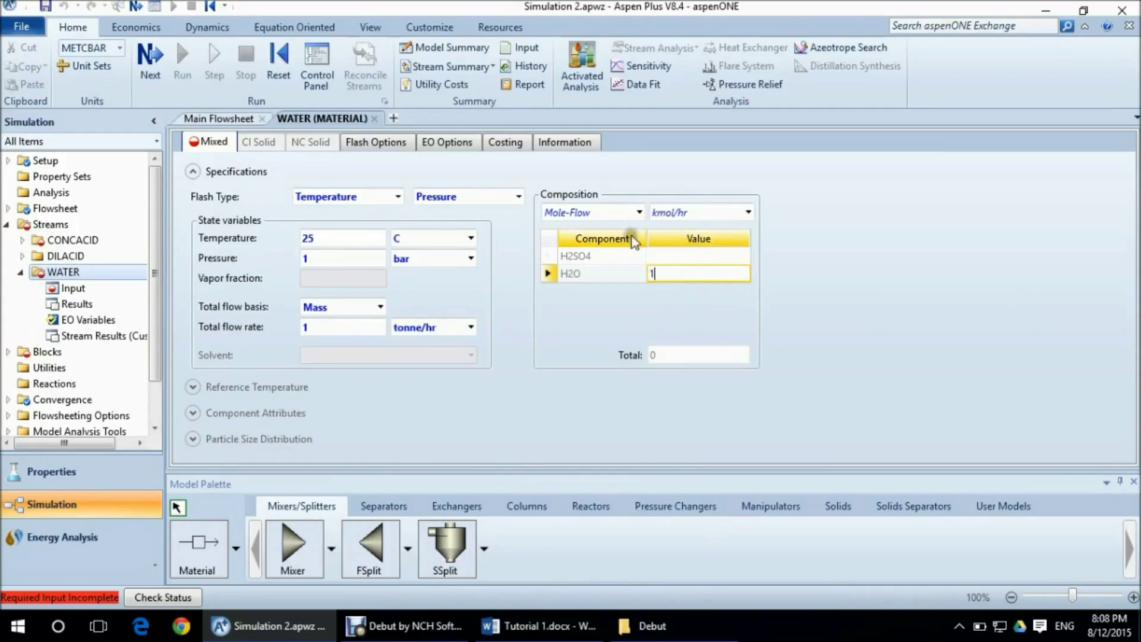
left_click(638, 212)
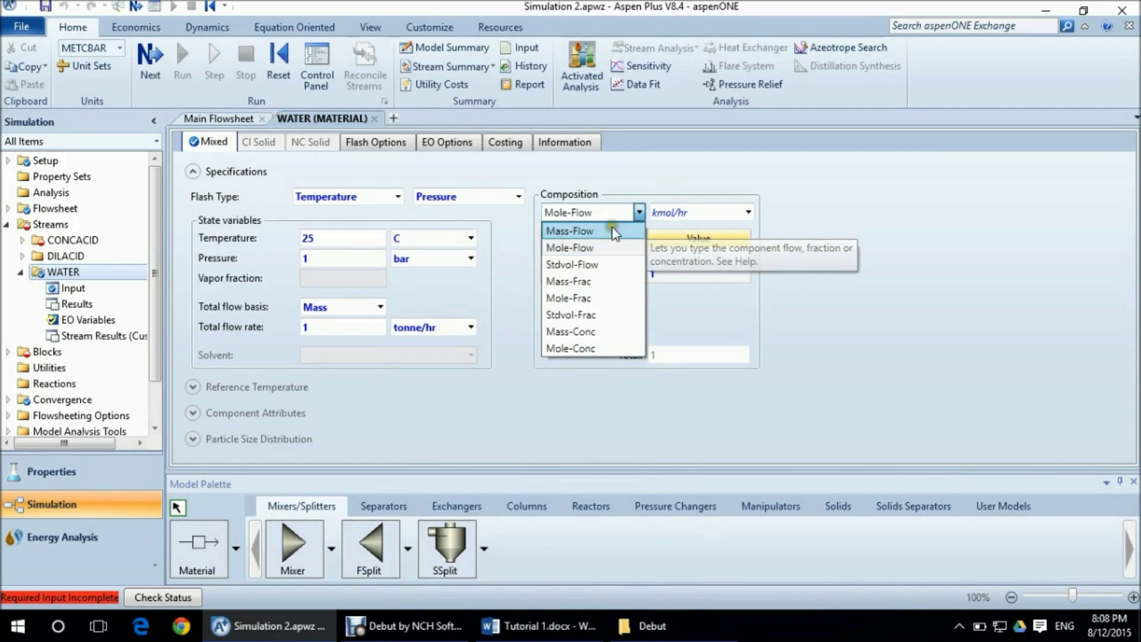
left_click(588, 300)
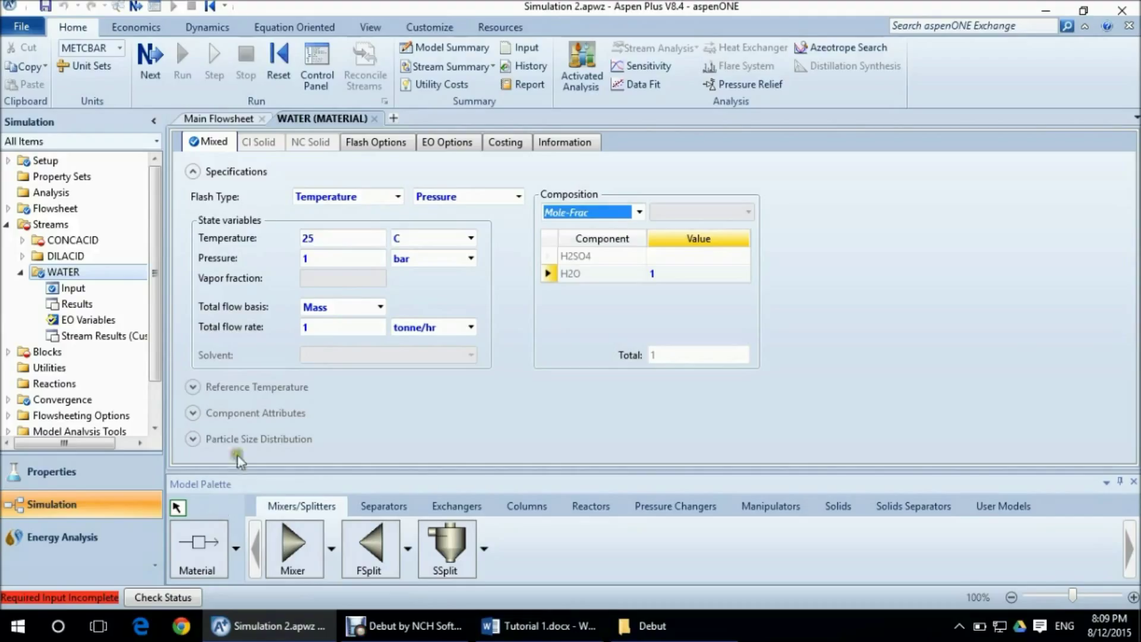
left_click(373, 118)
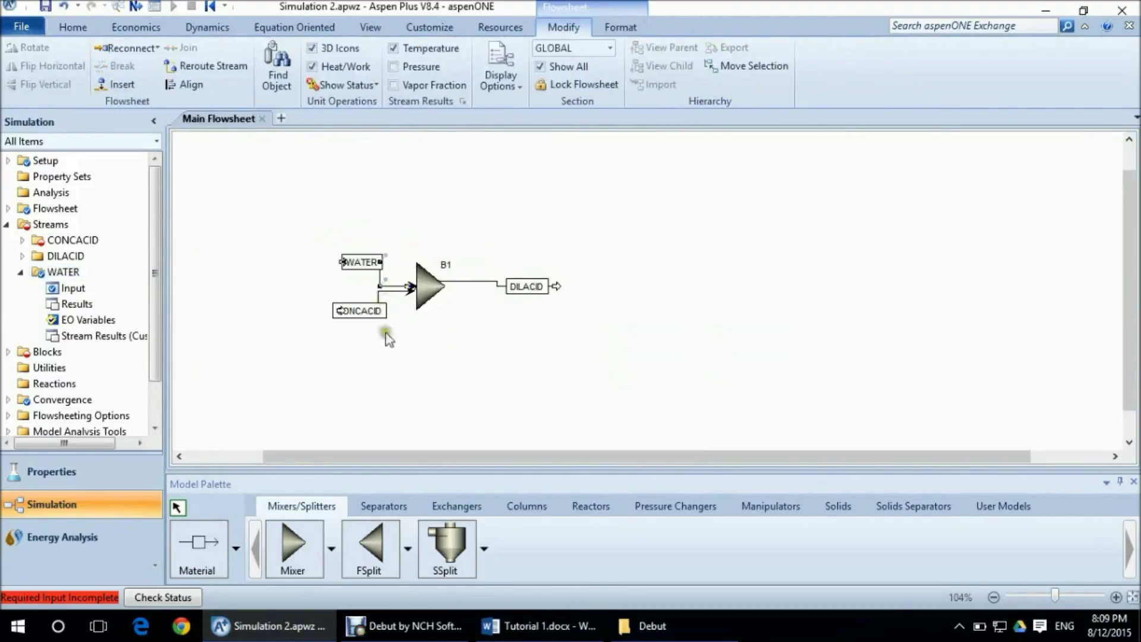
left_click(378, 295)
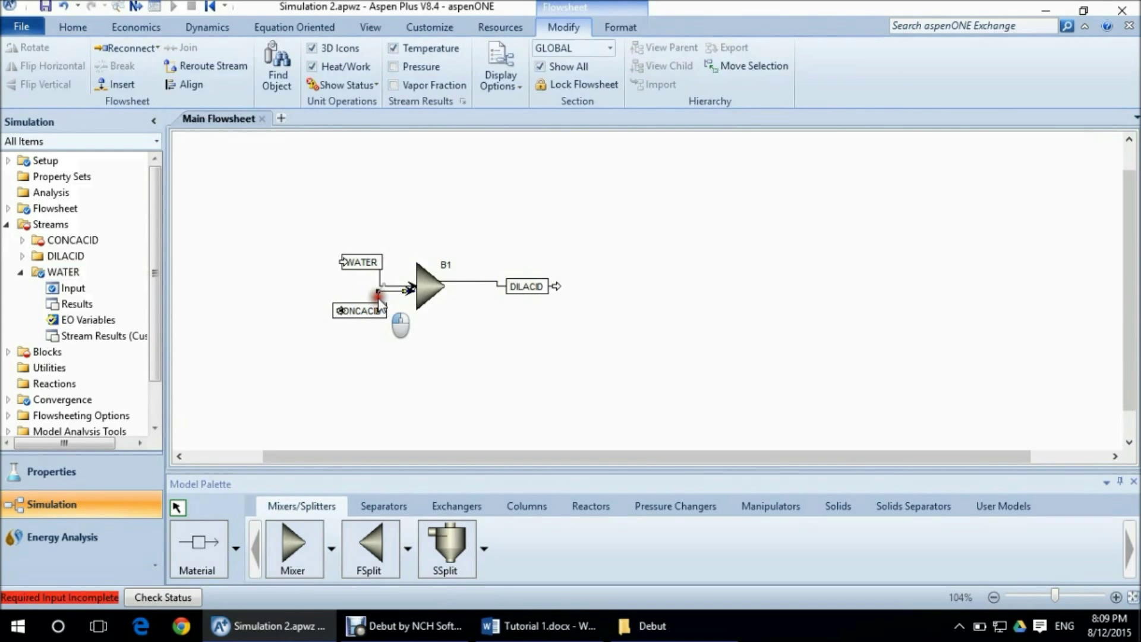
Step: Specify the CONCACID stream at 25 C, 1 bar and 1 tonne/hr mass flow
double_click(378, 296)
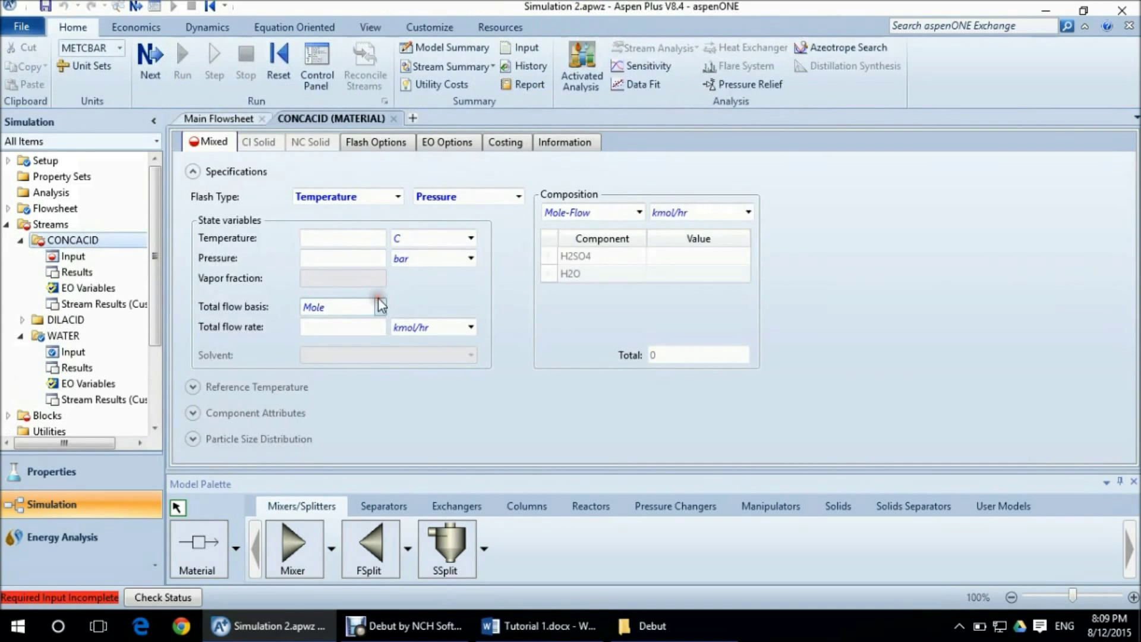
left_click(352, 242)
type("25")
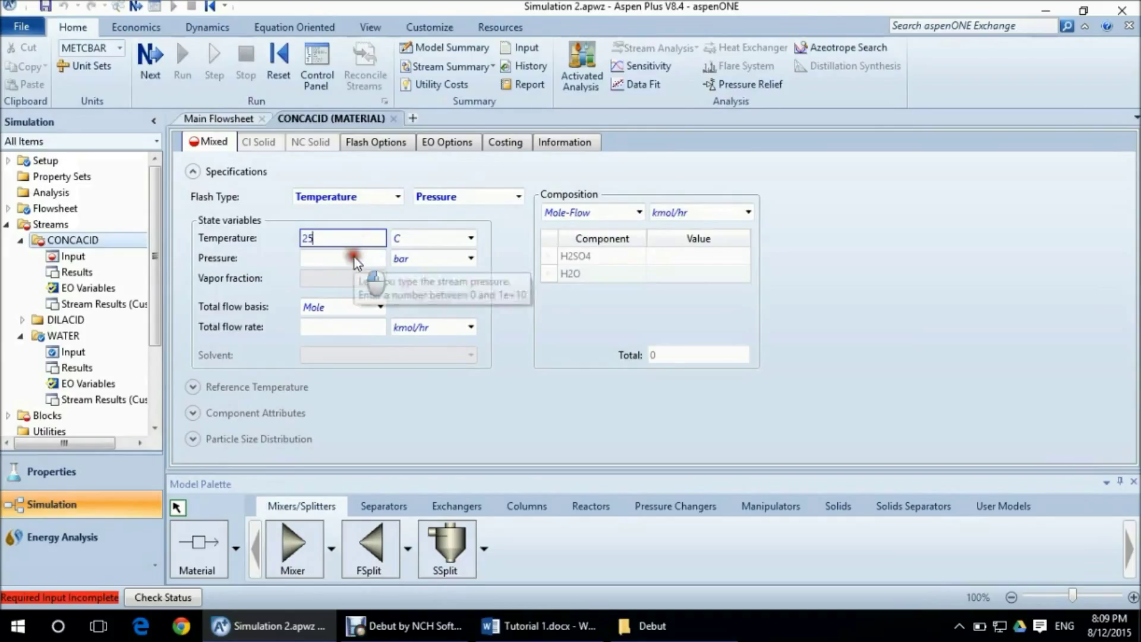
left_click(354, 257)
type("1")
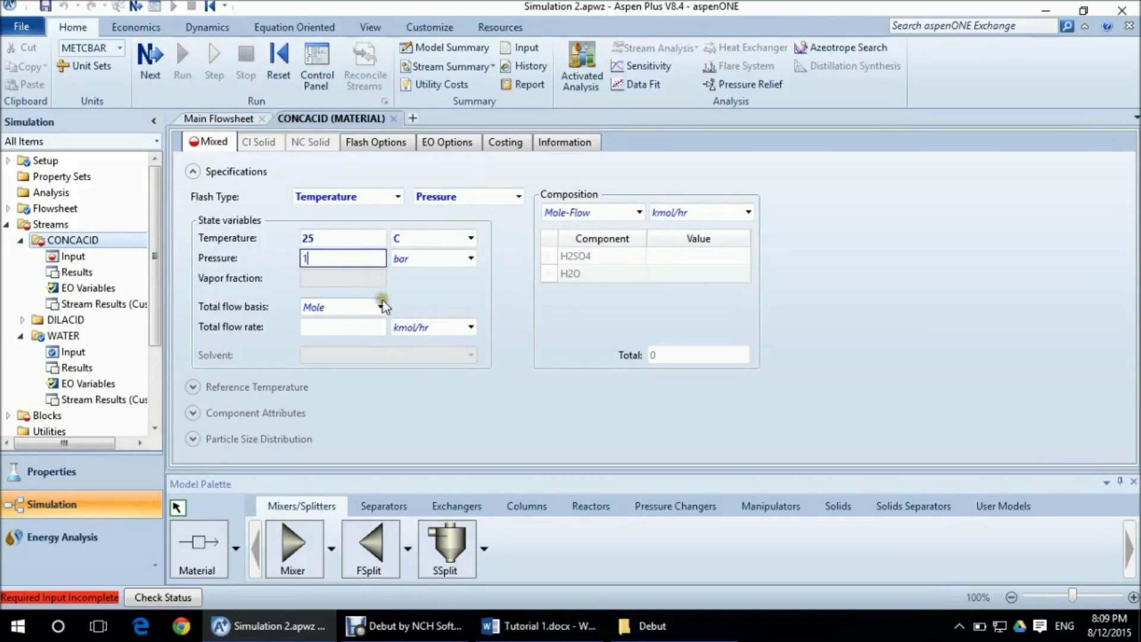
left_click(382, 305)
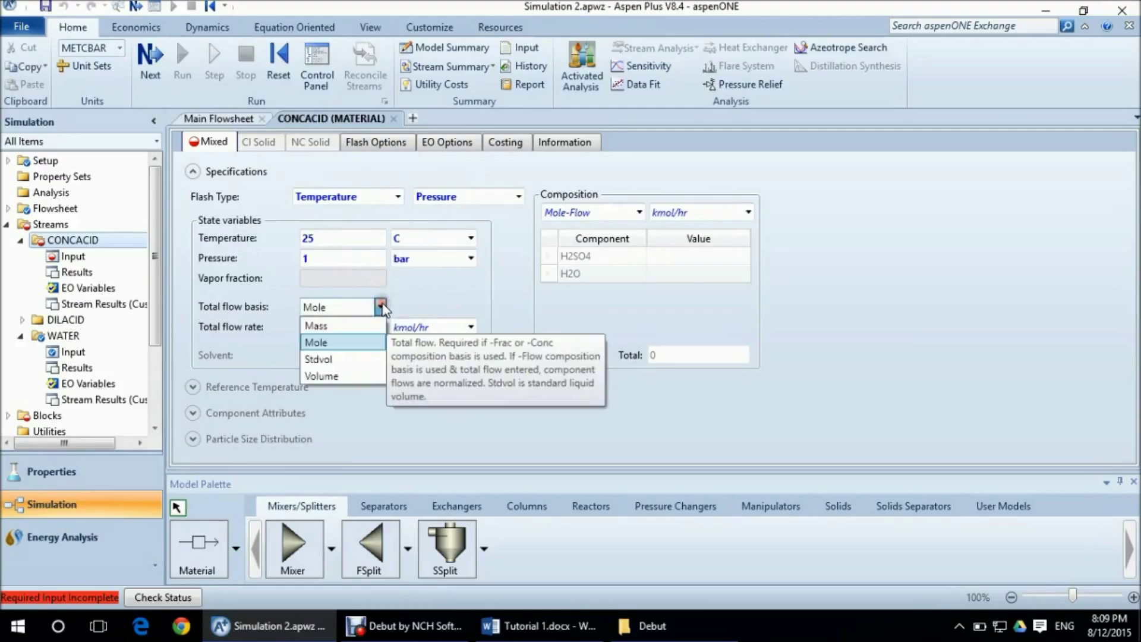
left_click(339, 327)
left_click(324, 328)
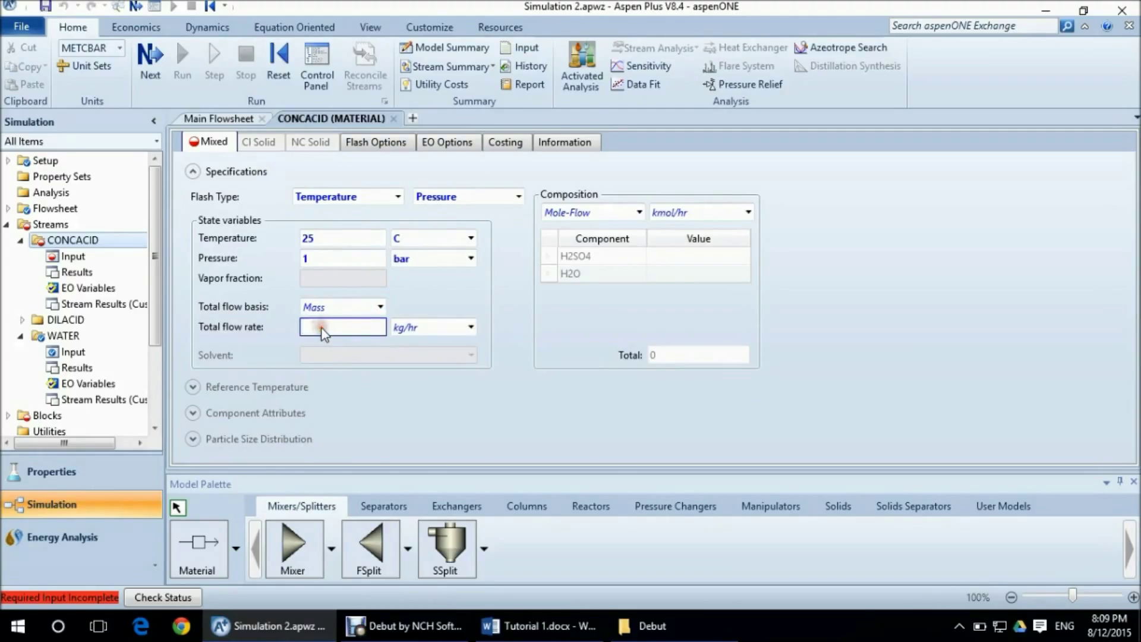
type("1")
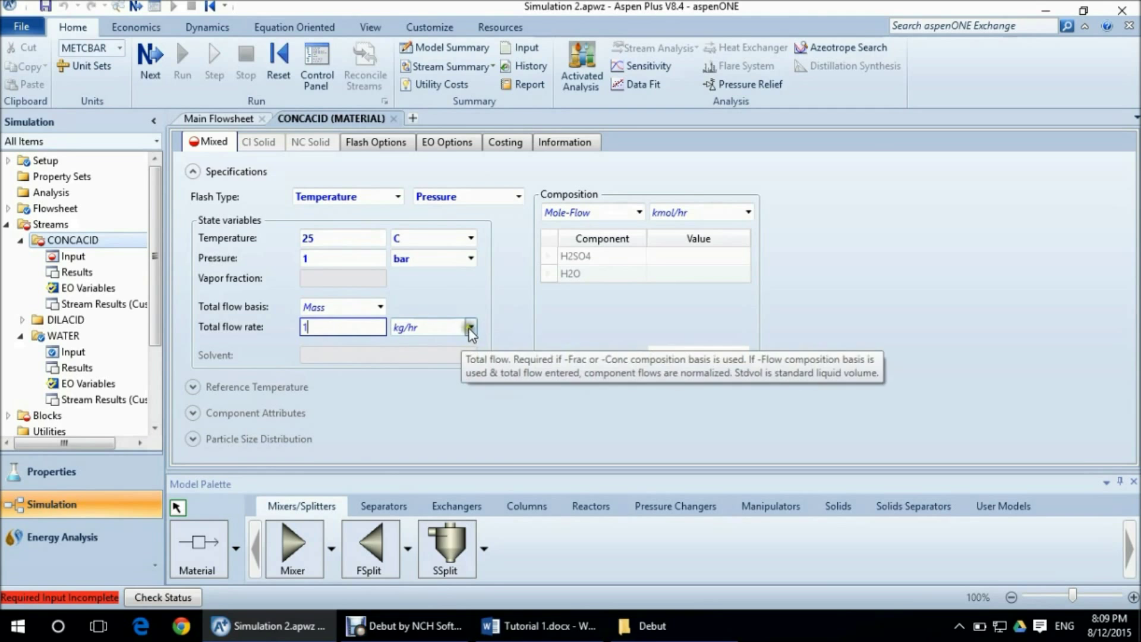
left_click(470, 328)
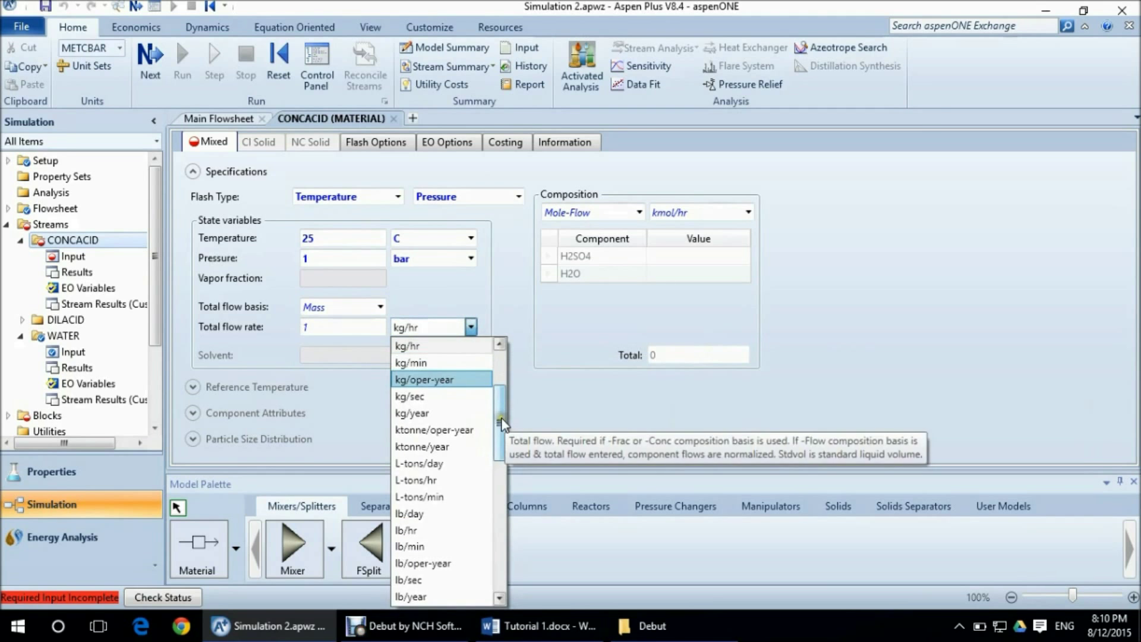
left_click_drag(500, 437, 498, 533)
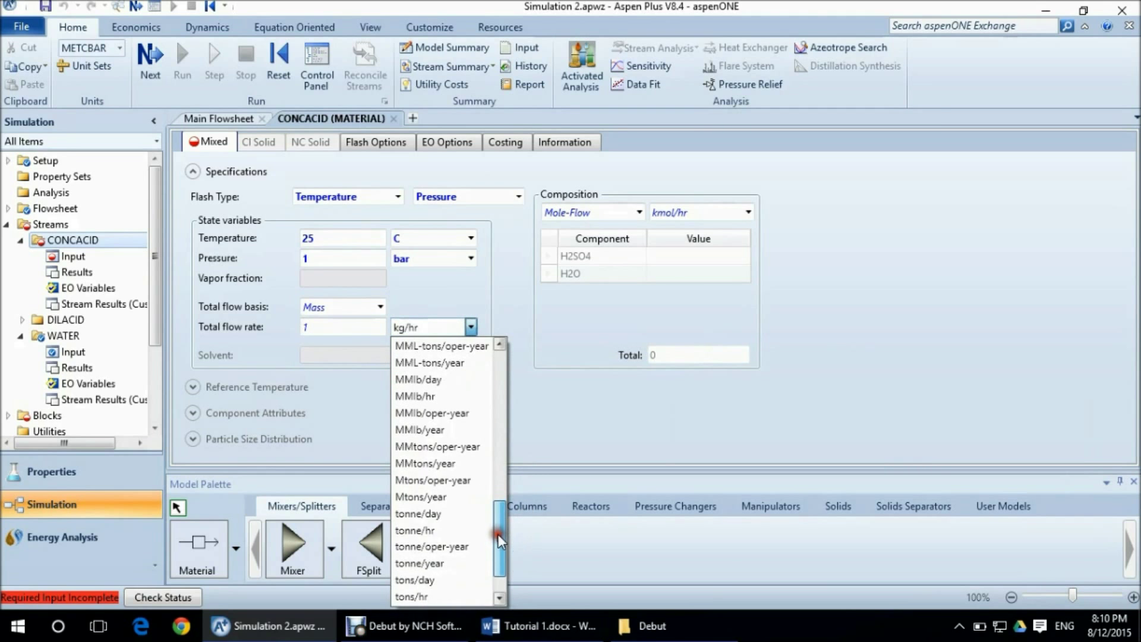
left_click(441, 531)
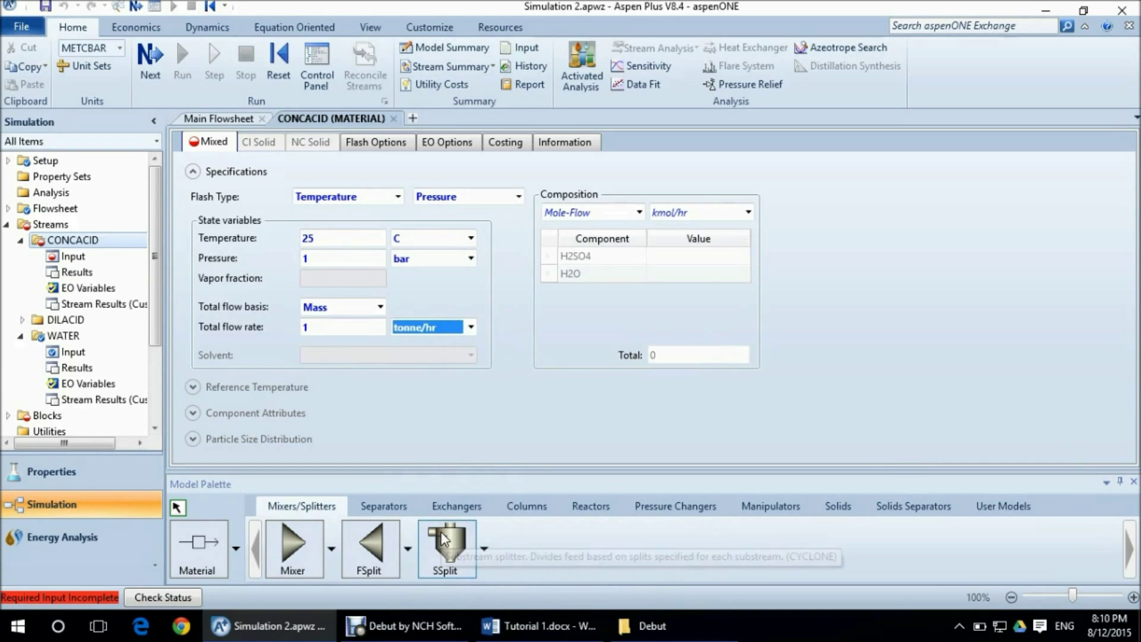
Step: Set CONCACID composition as mole fractions 0.98 H2SO4 and 0.02 H2O
left_click(638, 213)
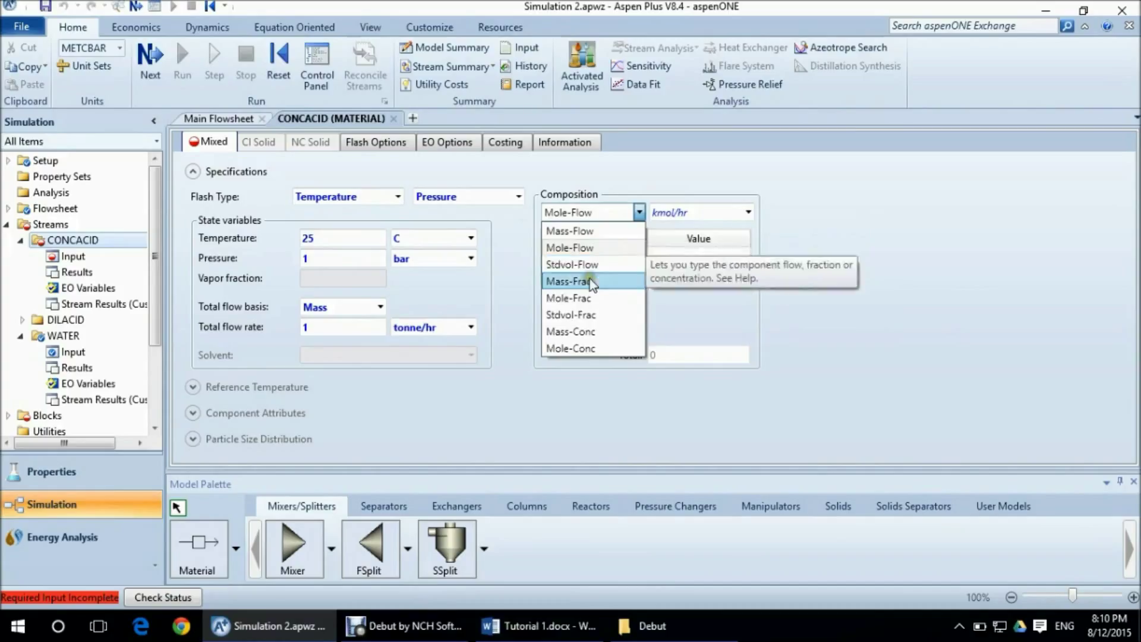
left_click(588, 300)
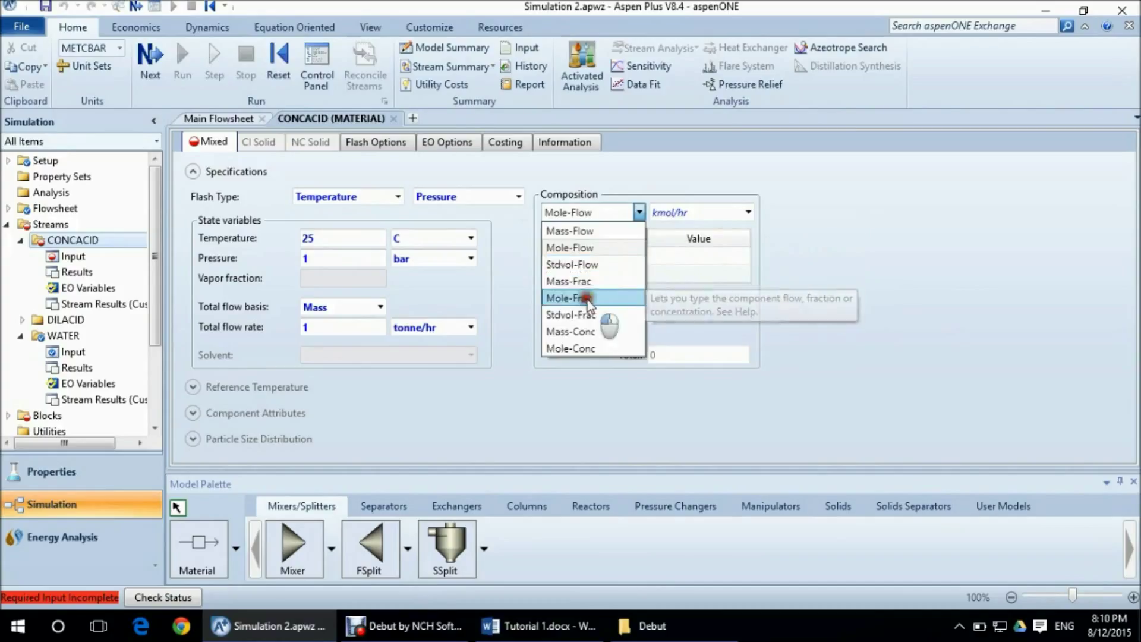
left_click(685, 256)
type("0.98")
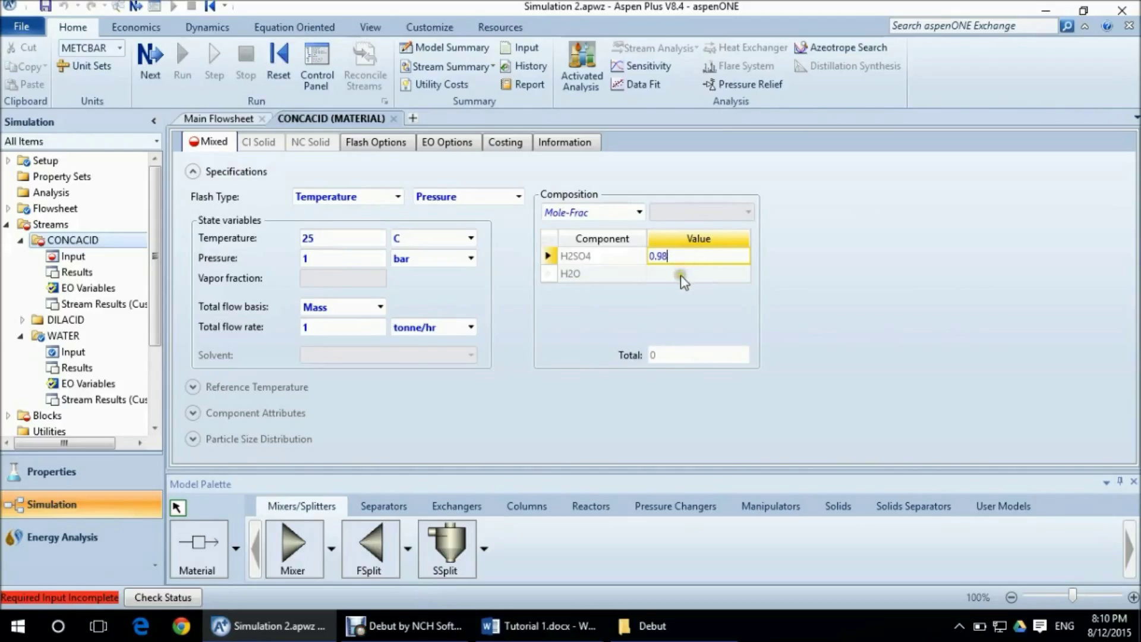
left_click(683, 277)
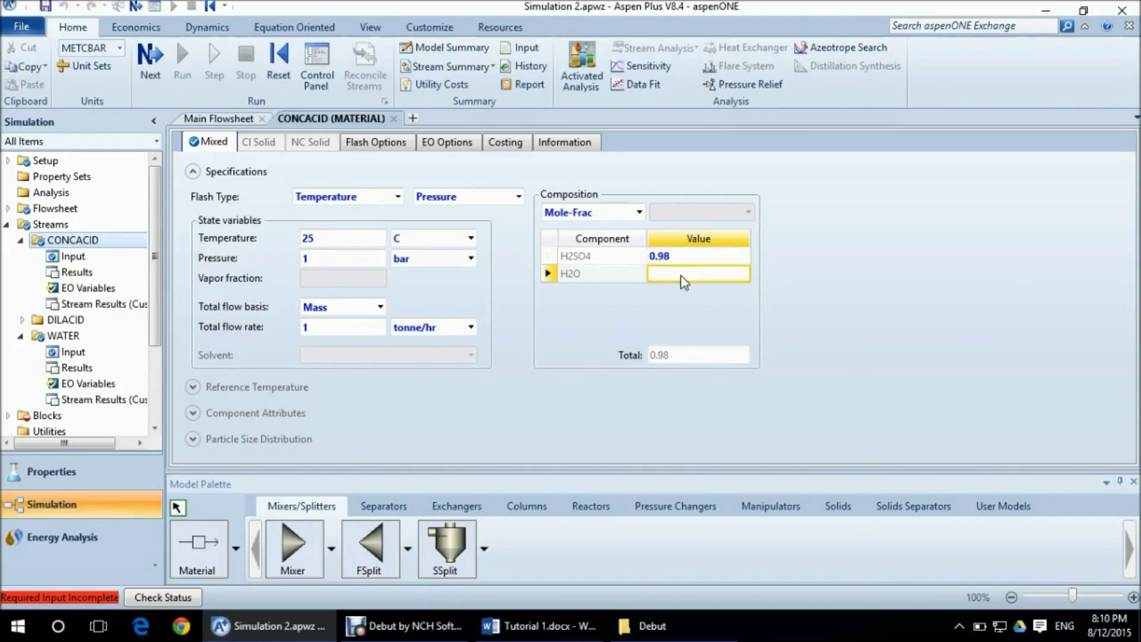
type("0.02")
left_click(589, 390)
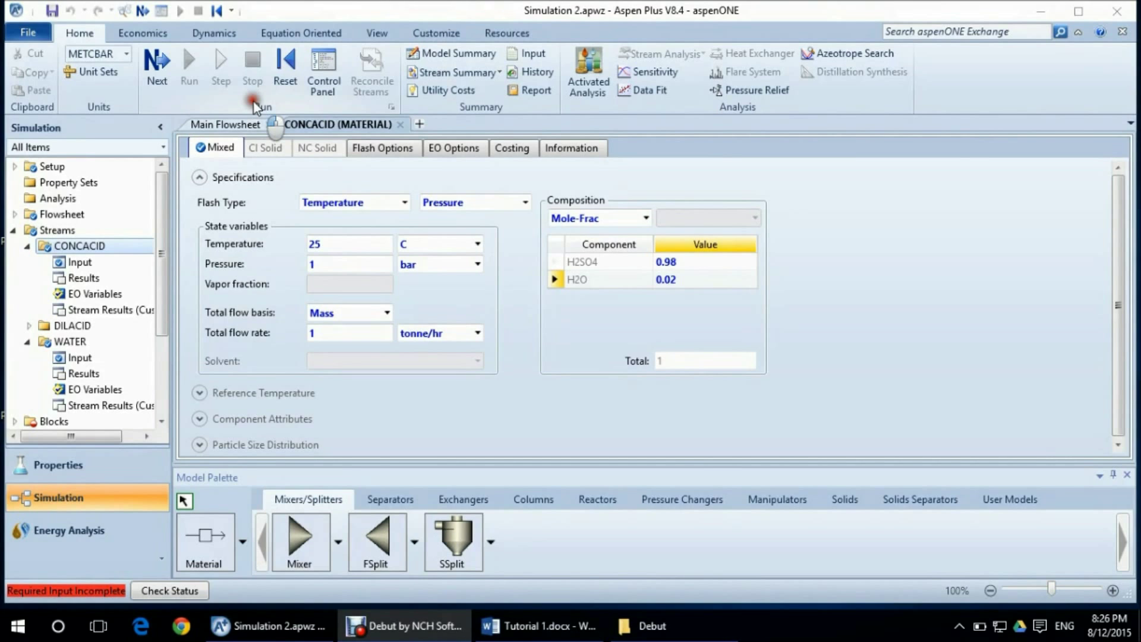
Step: Run the simulation via Next, confirming the Required Input Complete dialog
left_click(145, 15)
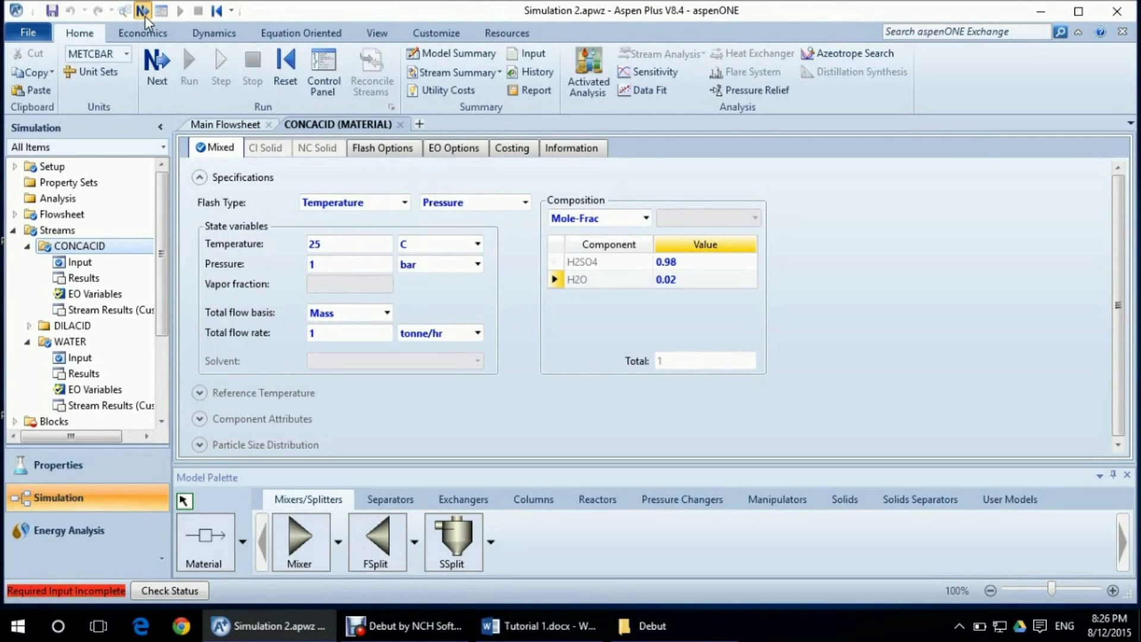
left_click(146, 17)
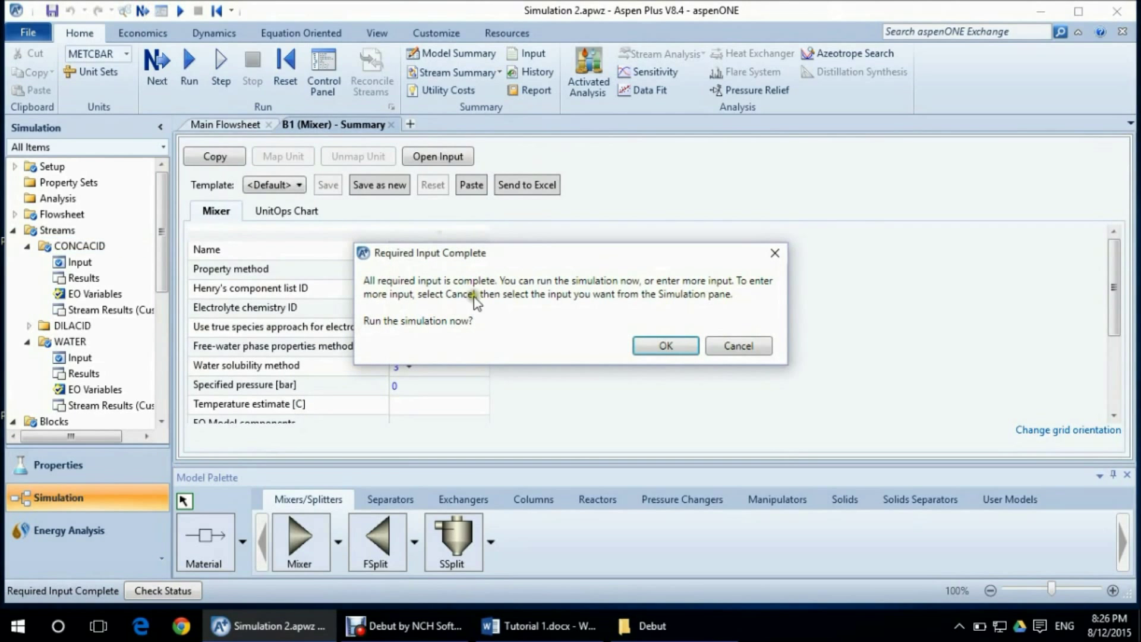
left_click(665, 347)
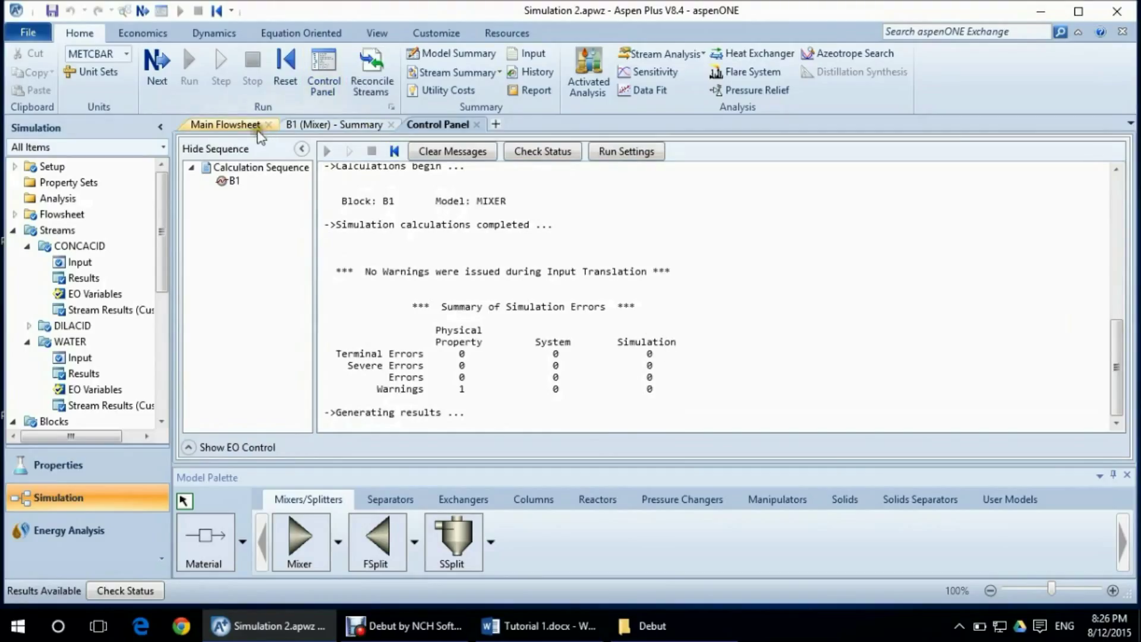
Step: Return to the main flowsheet and move the WATER feed up and left above CONCACID
left_click(242, 126)
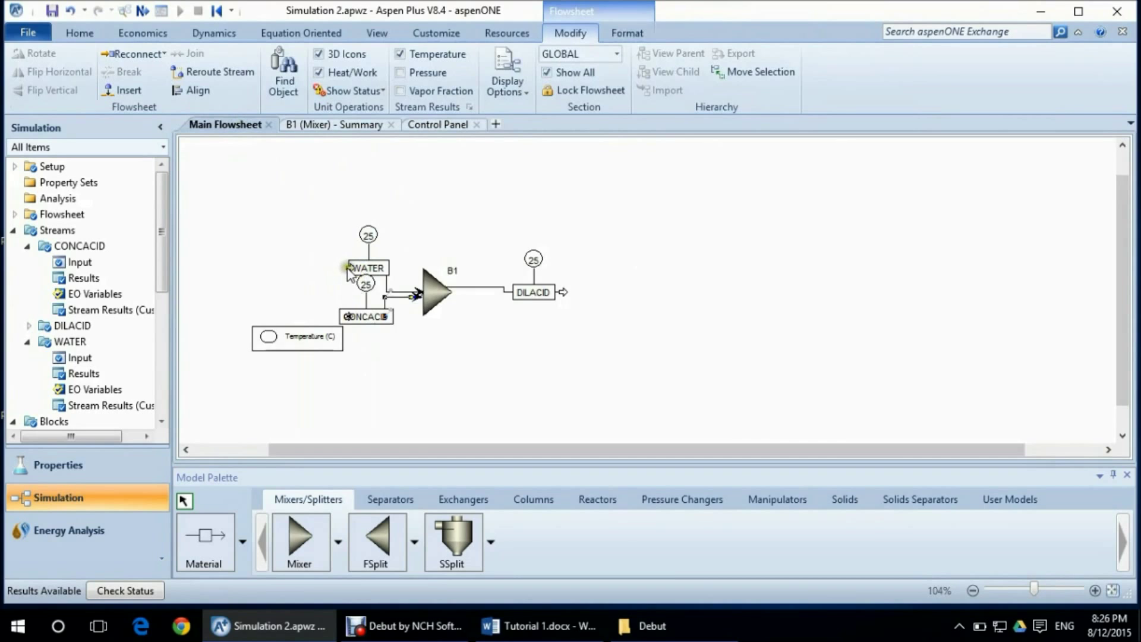
left_click_drag(348, 268, 280, 229)
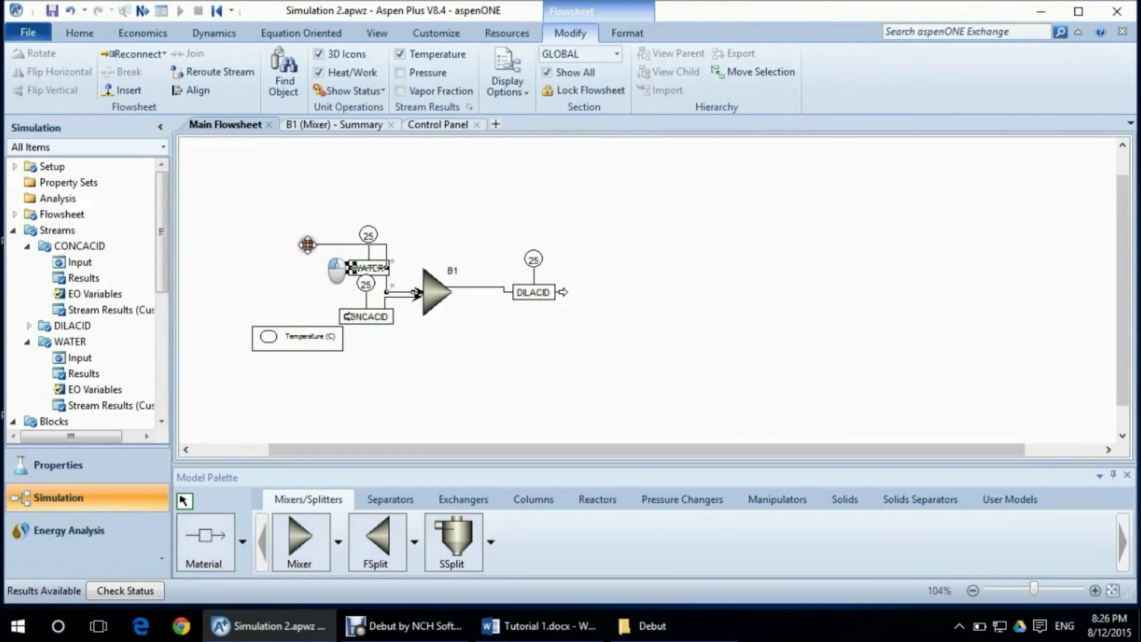
left_click(375, 287)
left_click(378, 294)
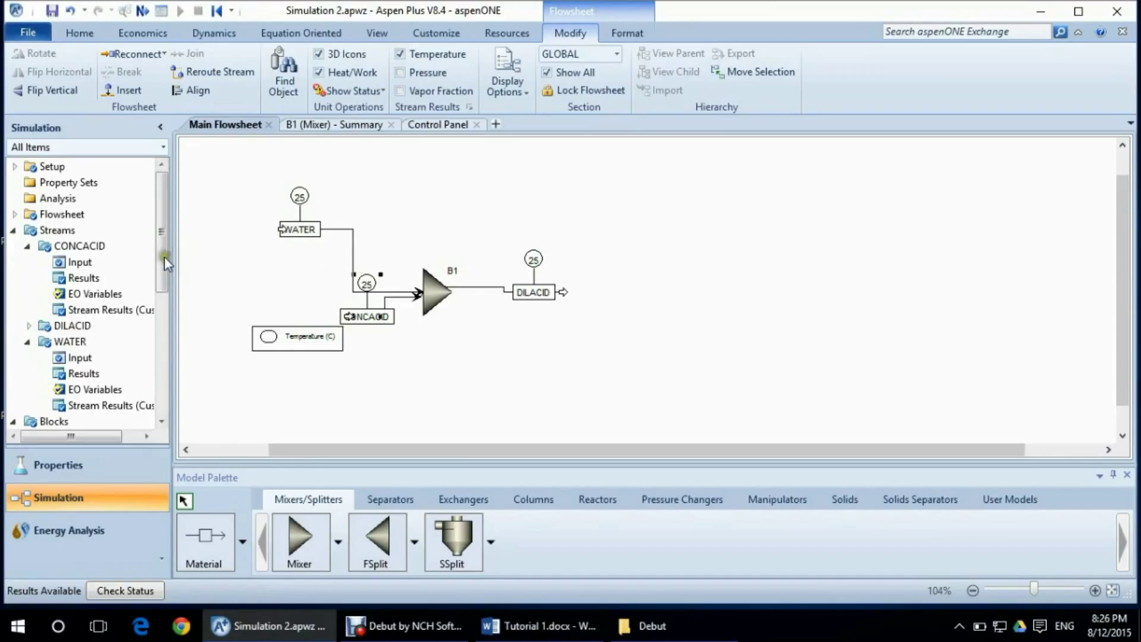
left_click_drag(163, 256, 161, 387)
Step: Create a new Calculator block C-1 under Flowsheeting Options
double_click(87, 357)
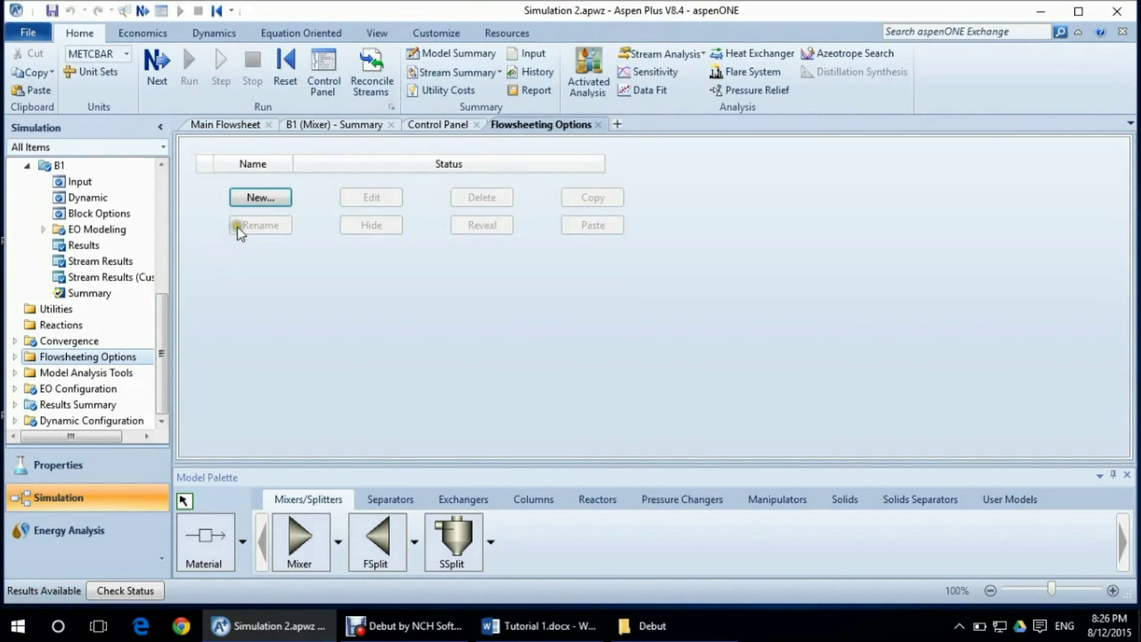
left_click(14, 357)
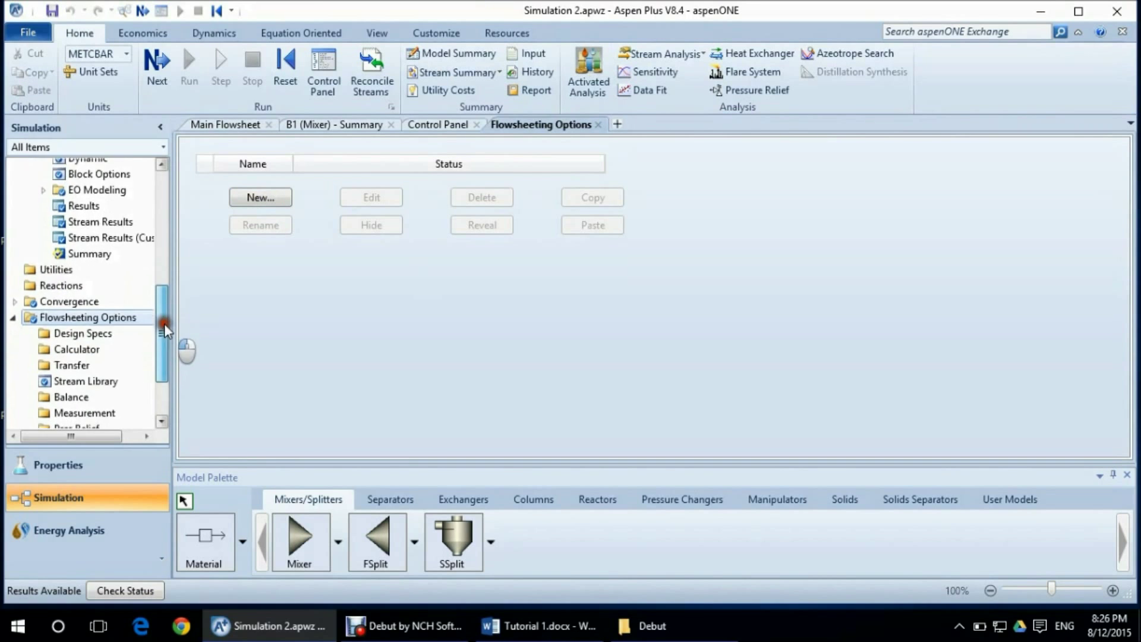
left_click_drag(163, 310, 156, 335)
left_click(93, 335)
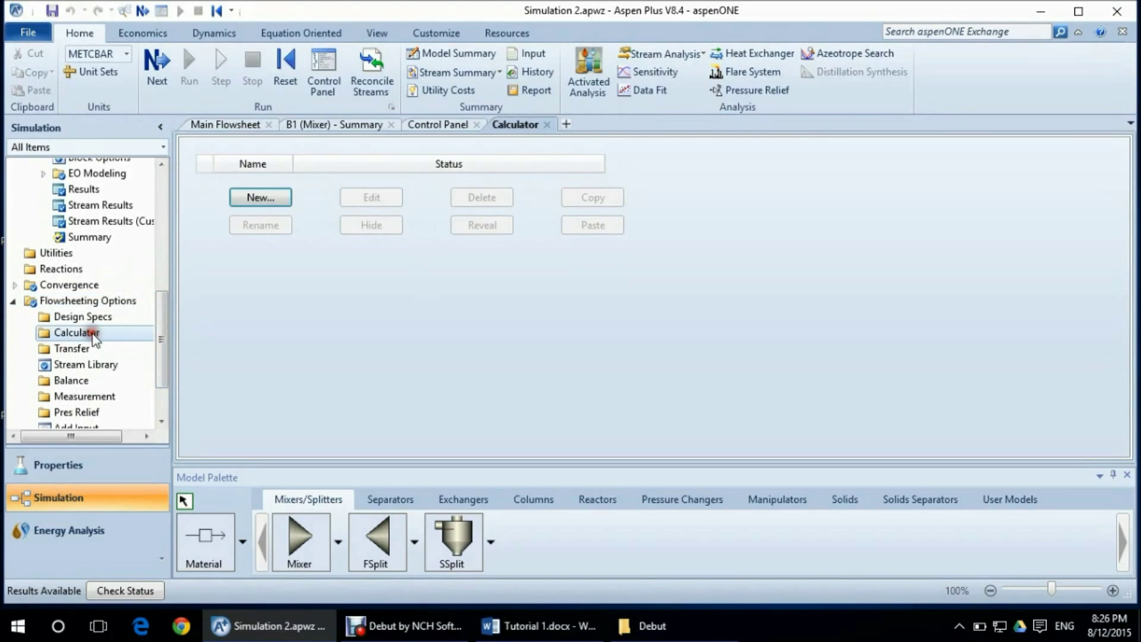
left_click(261, 203)
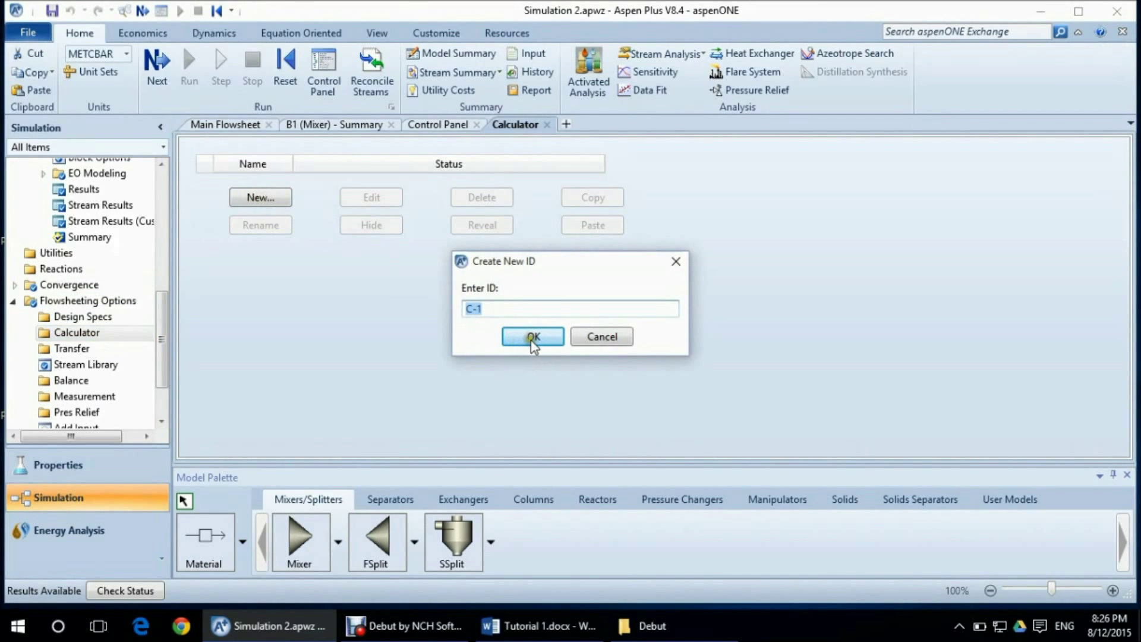
left_click(533, 339)
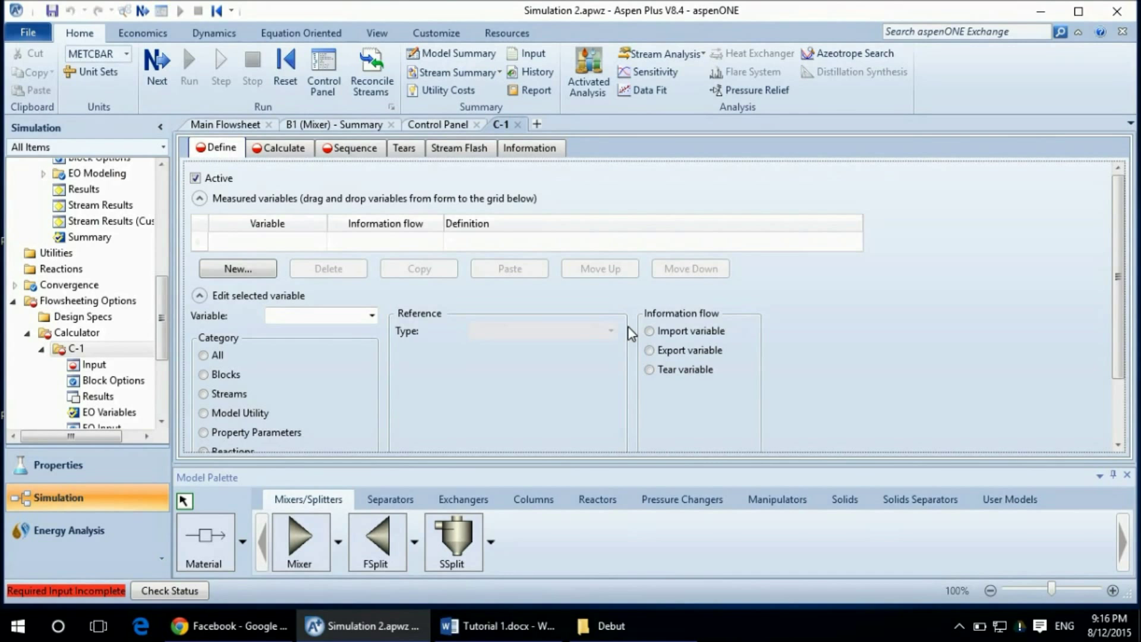
Step: Switch to the Tutorial 1.docx Word document with the water mass-balance equations
left_click(499, 626)
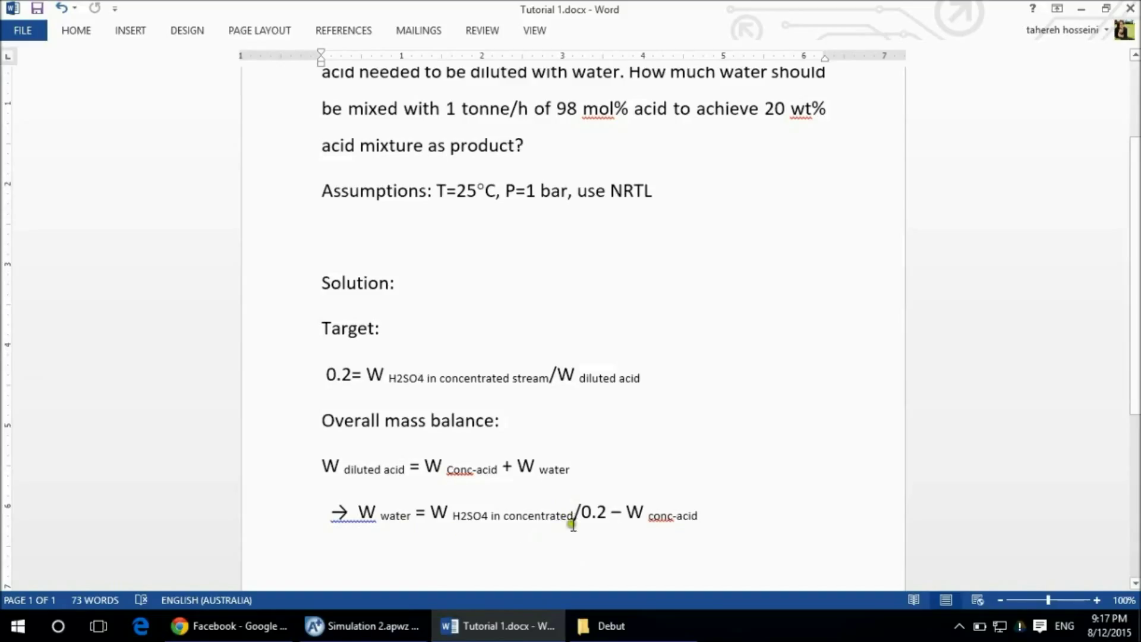
Step: Review the water-flow derivation in Word, then return to the Simulation 2.apwz window
left_click(576, 531)
left_click(412, 462)
left_click(441, 544)
left_click(366, 625)
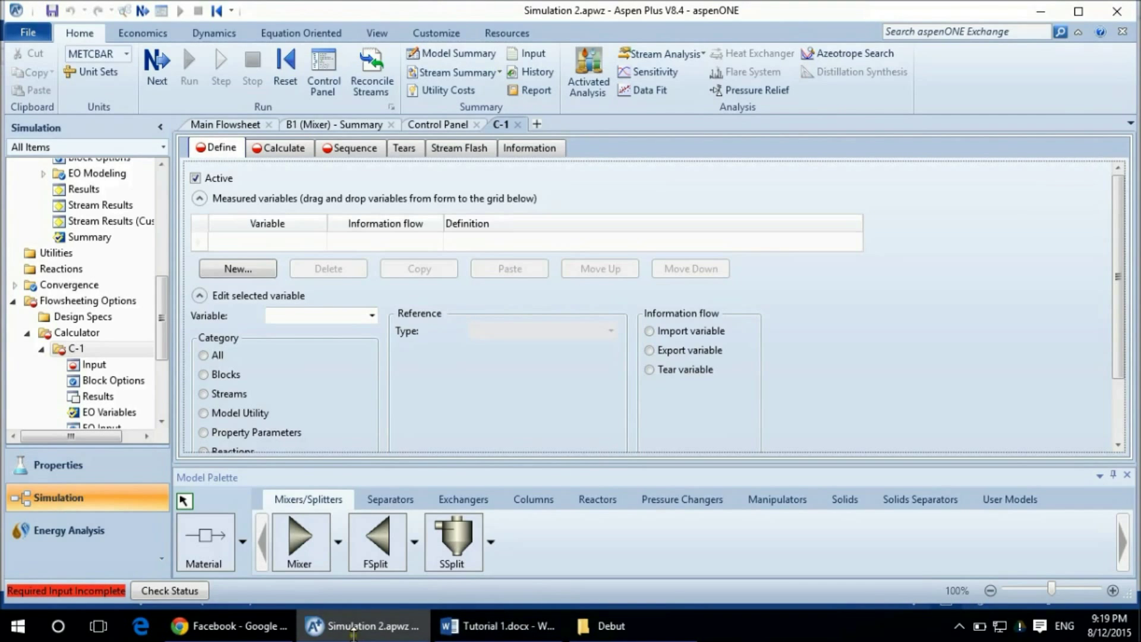
Step: Add measured variable WWATER to C-1 and set its category to Streams
left_click(246, 273)
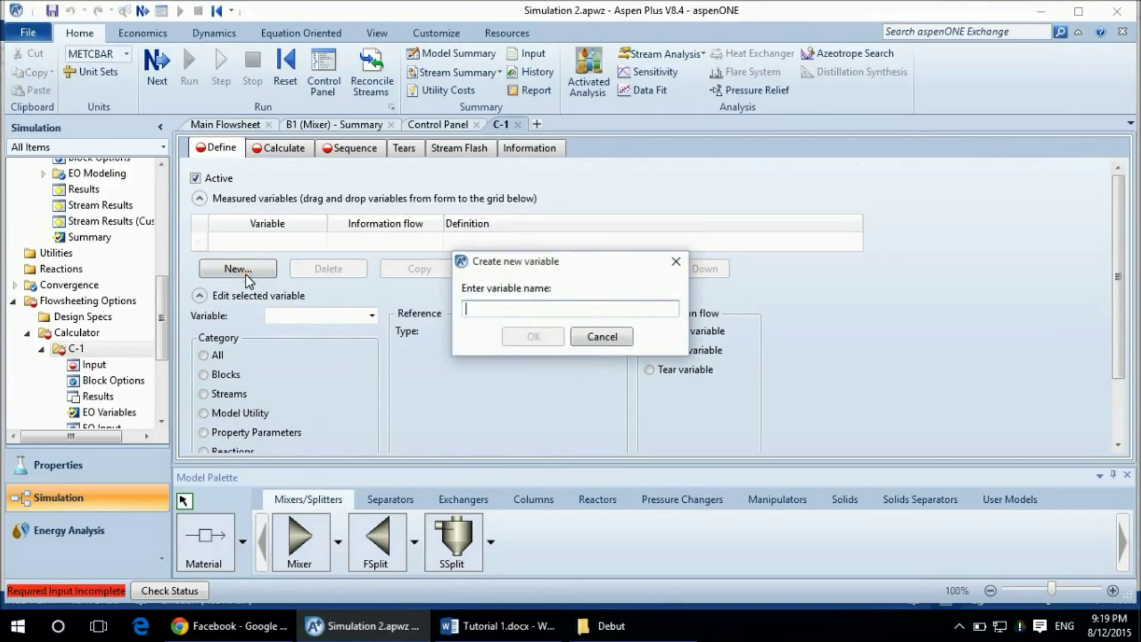
left_click(498, 310)
type("WWAT")
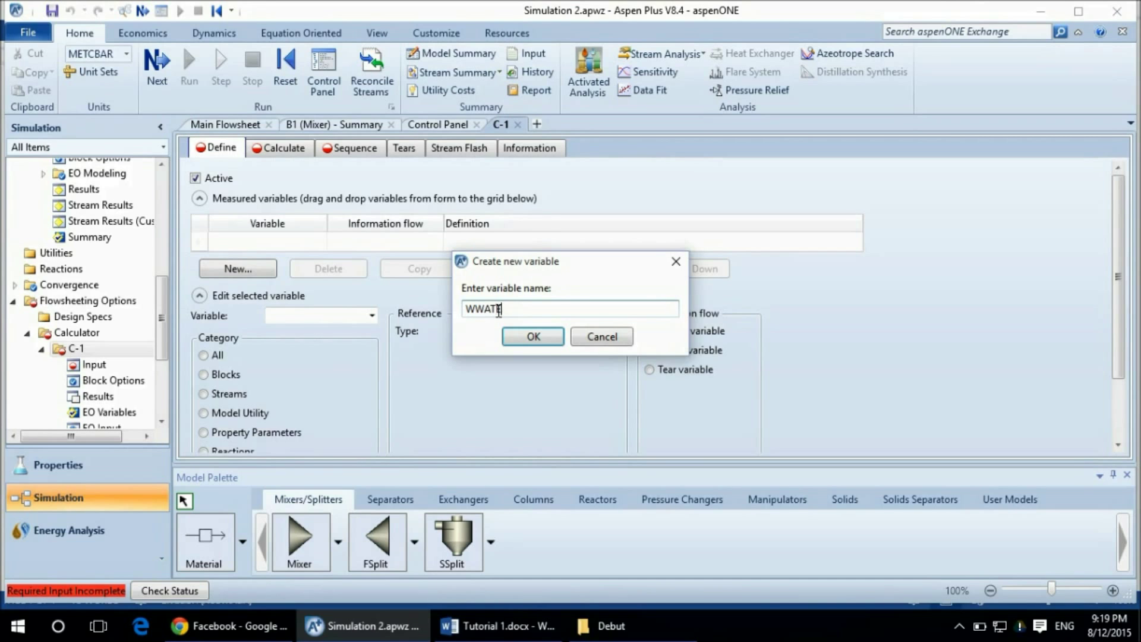
type("ER")
left_click(533, 337)
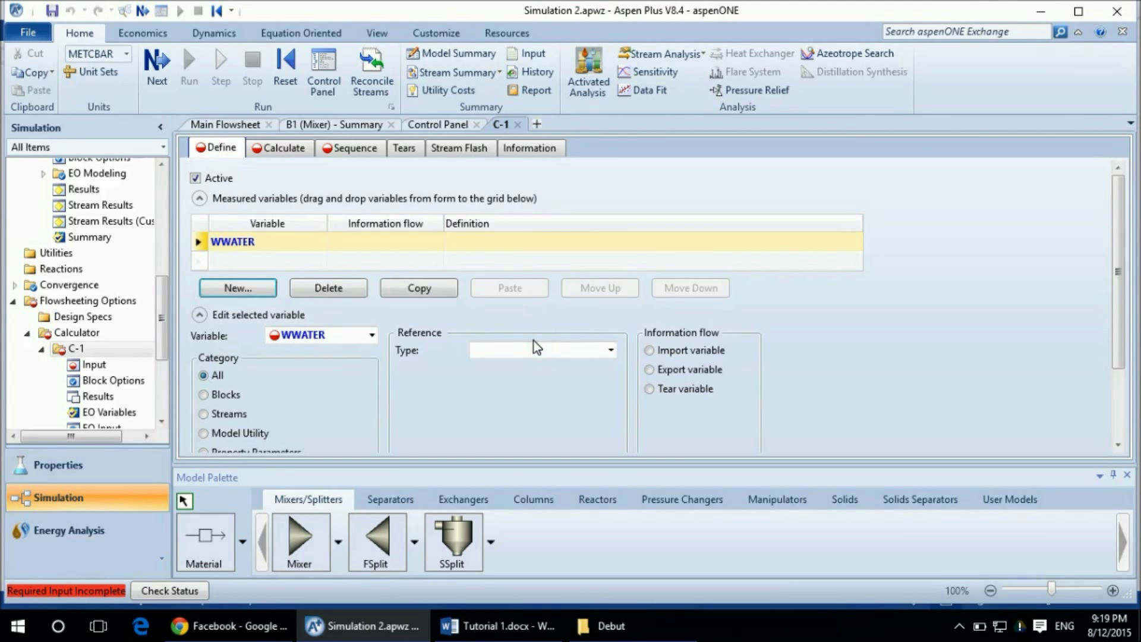
left_click_drag(1121, 207, 1121, 282)
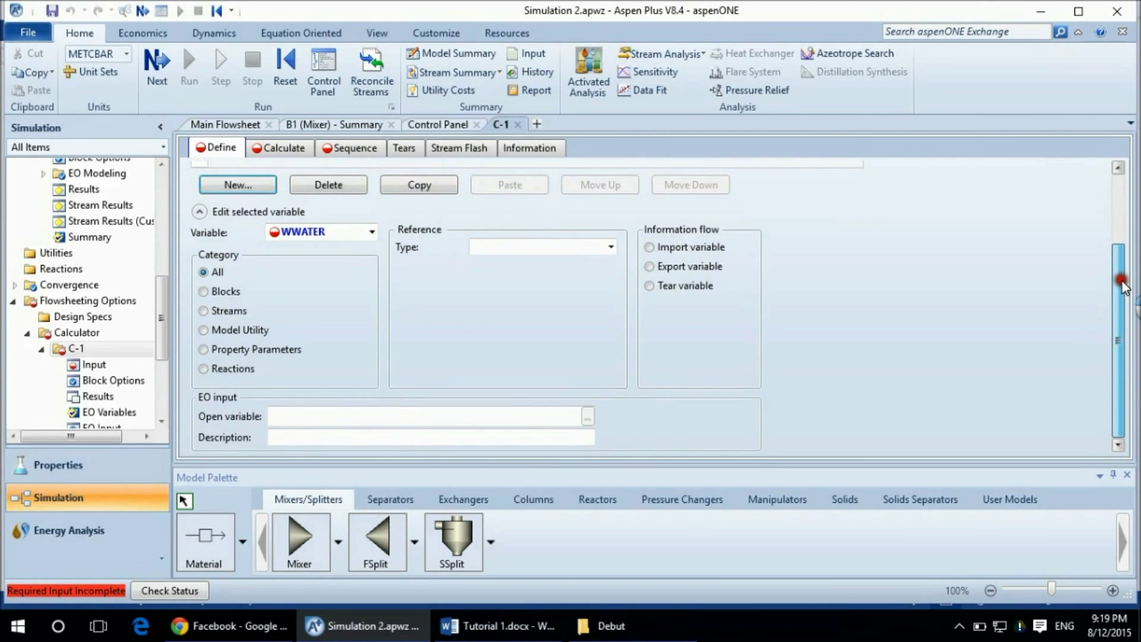
left_click(204, 310)
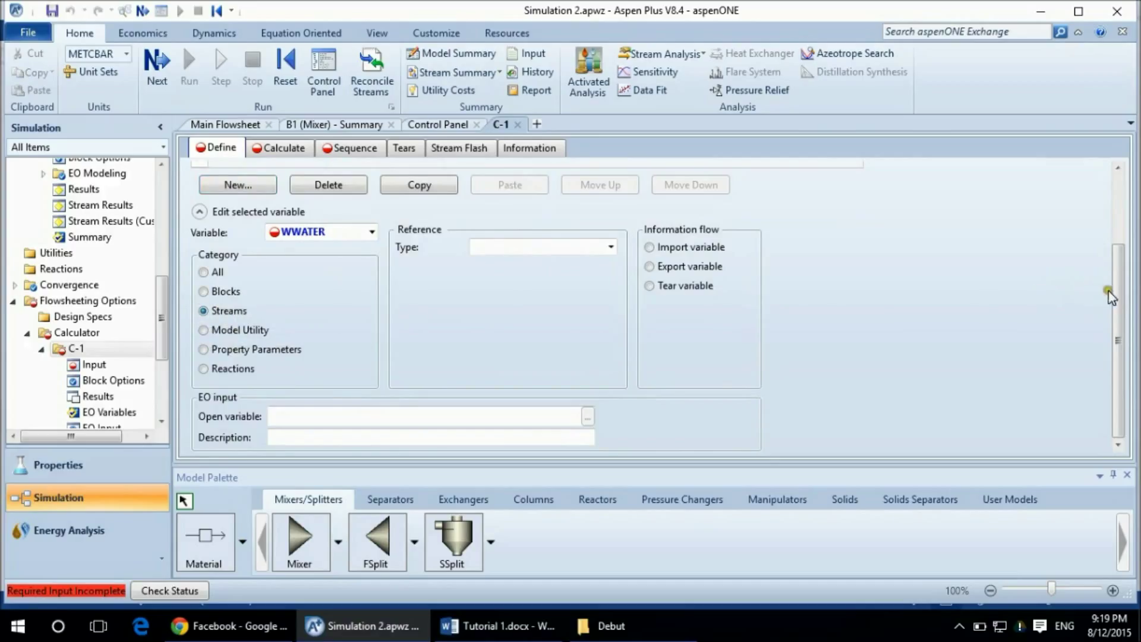
left_click_drag(1121, 297, 1121, 260)
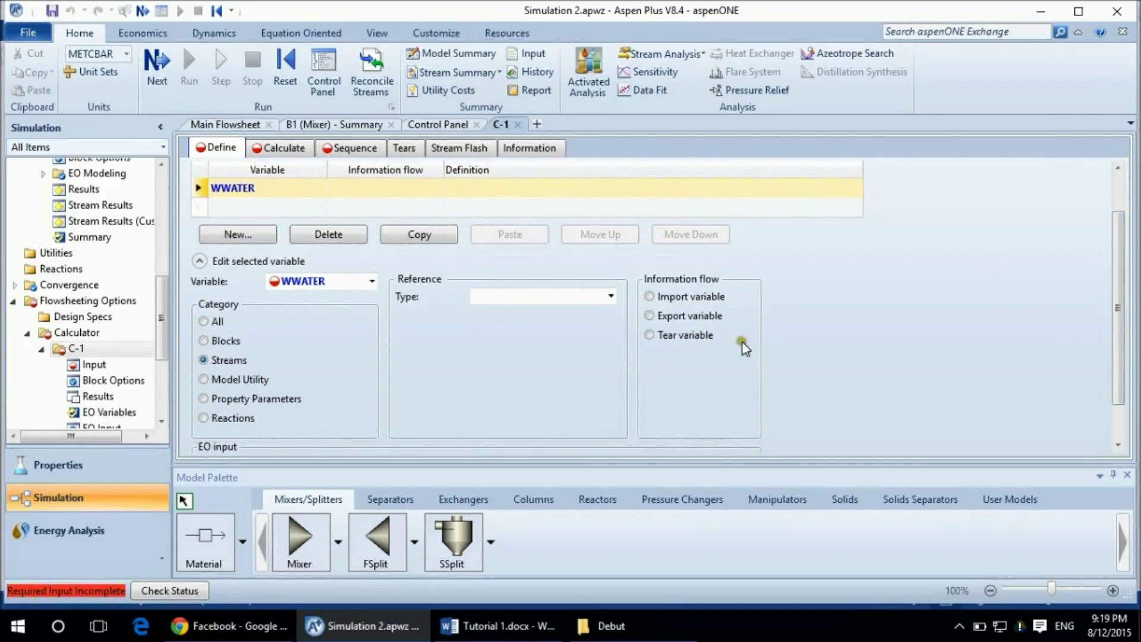
Step: Make WWATER a Stream-Var reference to the WATER stream's MASS-FLOW
left_click(610, 296)
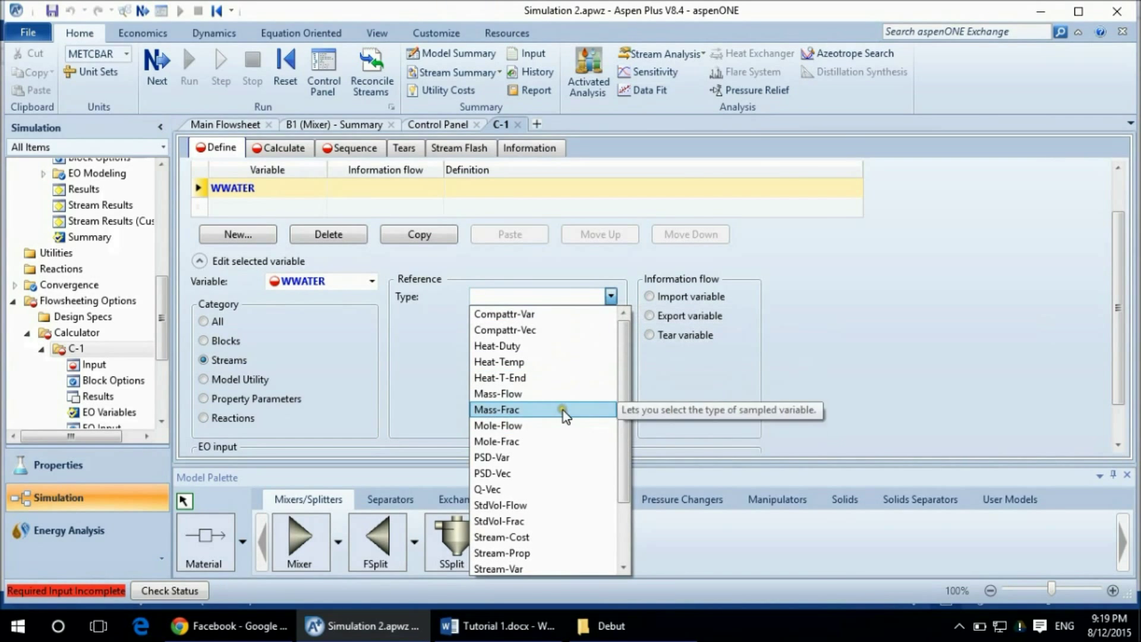
scroll(522, 563, "down", 2)
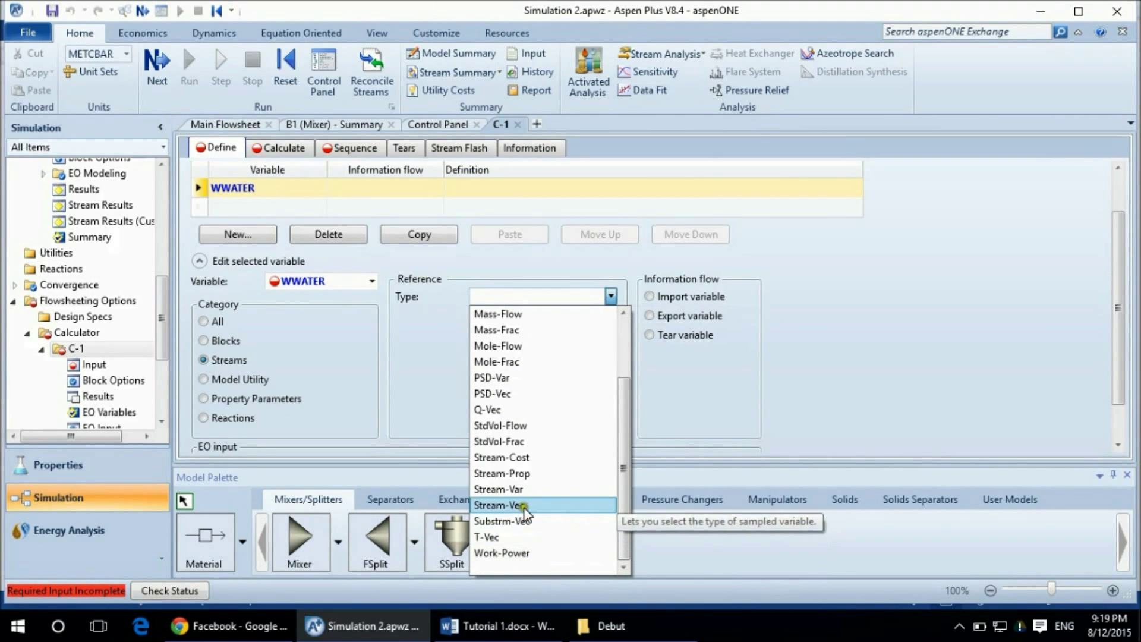
left_click(522, 492)
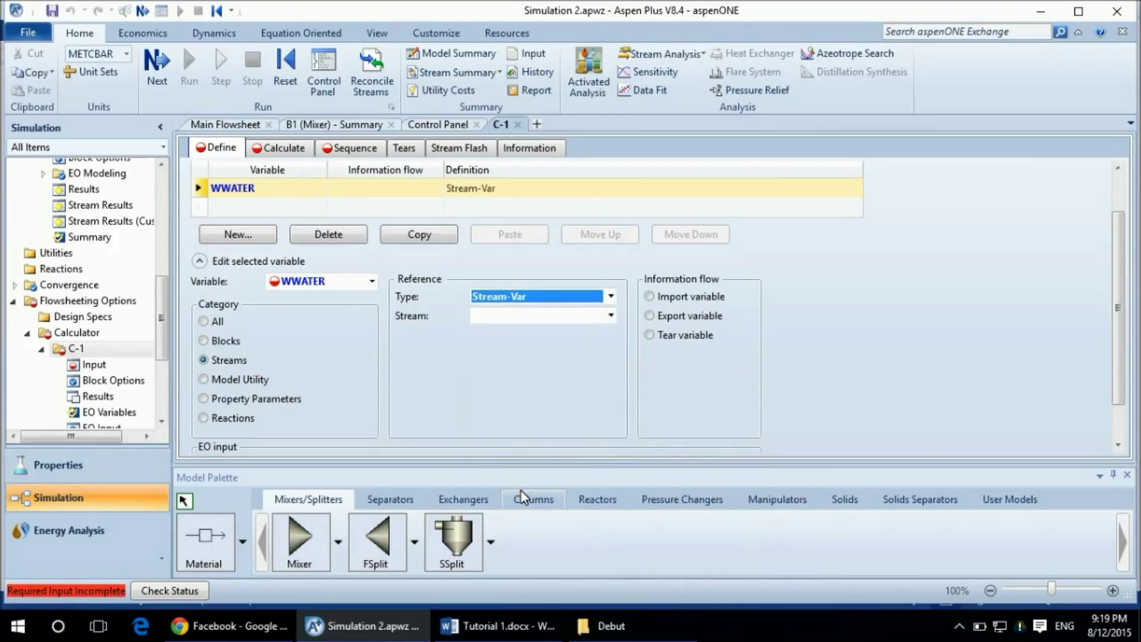
left_click(609, 316)
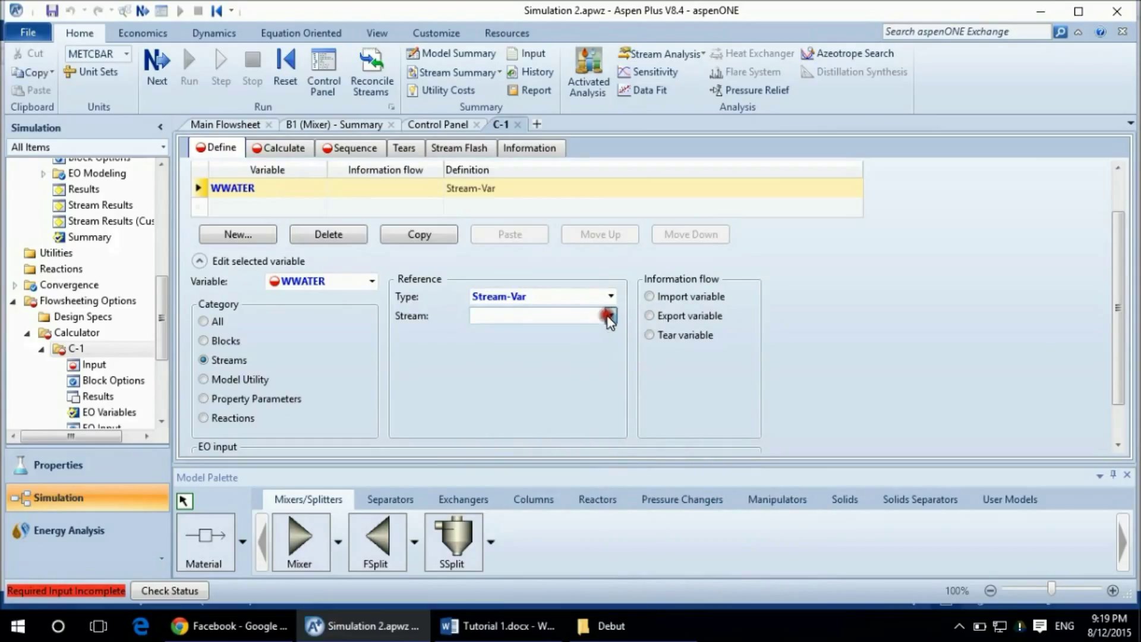
left_click(504, 364)
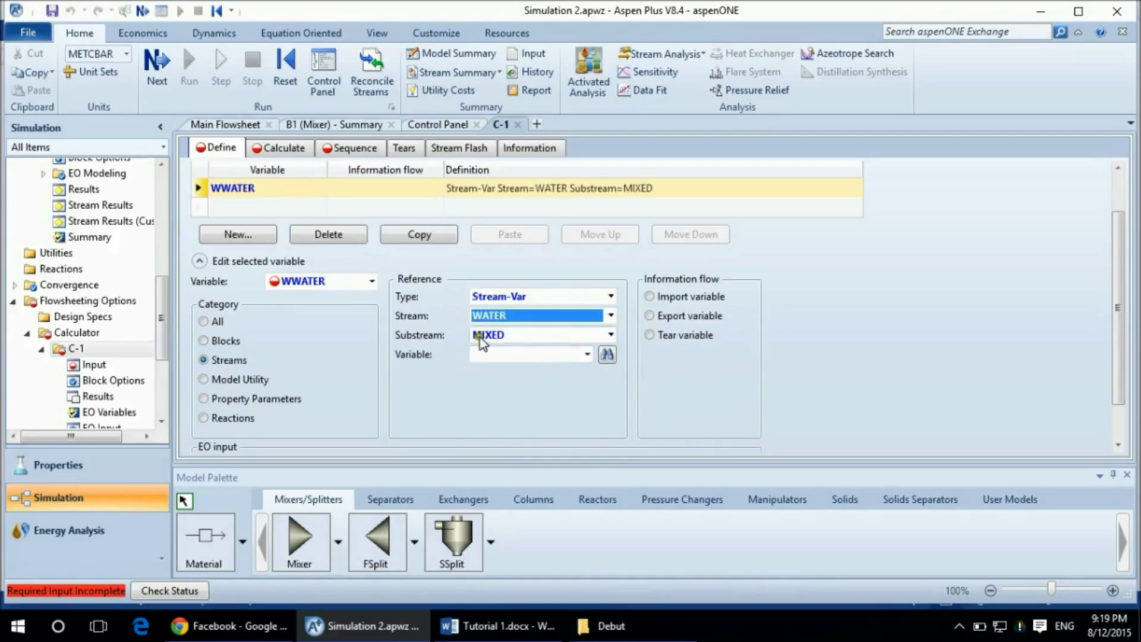
left_click(503, 370)
left_click(588, 354)
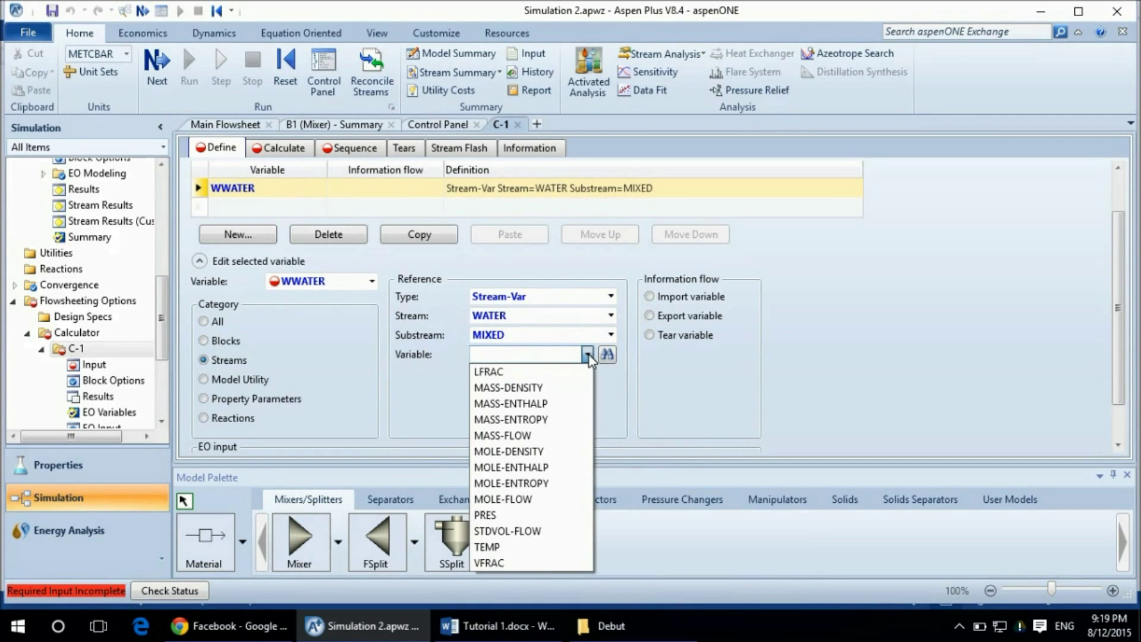
left_click(536, 438)
left_click(536, 436)
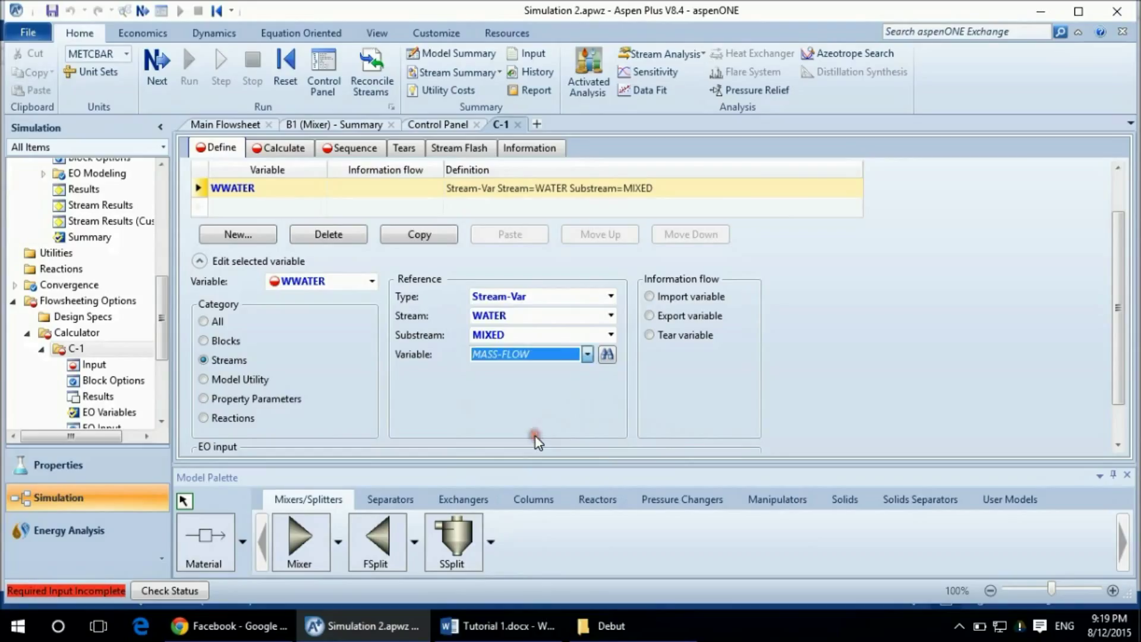
Step: Set WWATER units to tonne/hr and mark it as an export variable
left_click(610, 376)
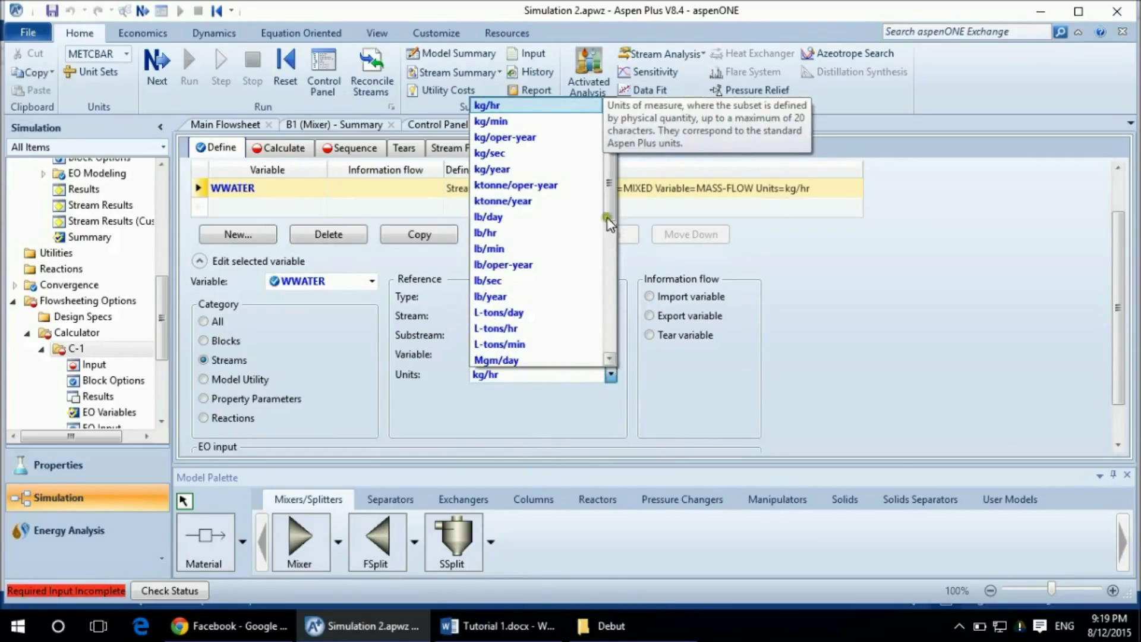
left_click_drag(610, 201, 608, 318)
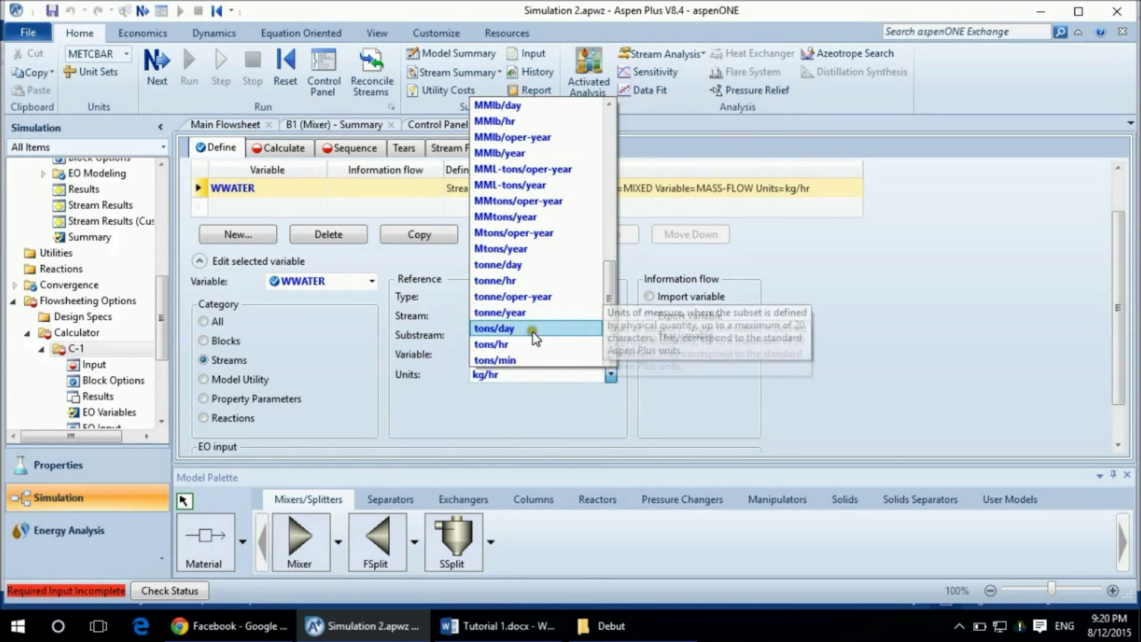
left_click(512, 280)
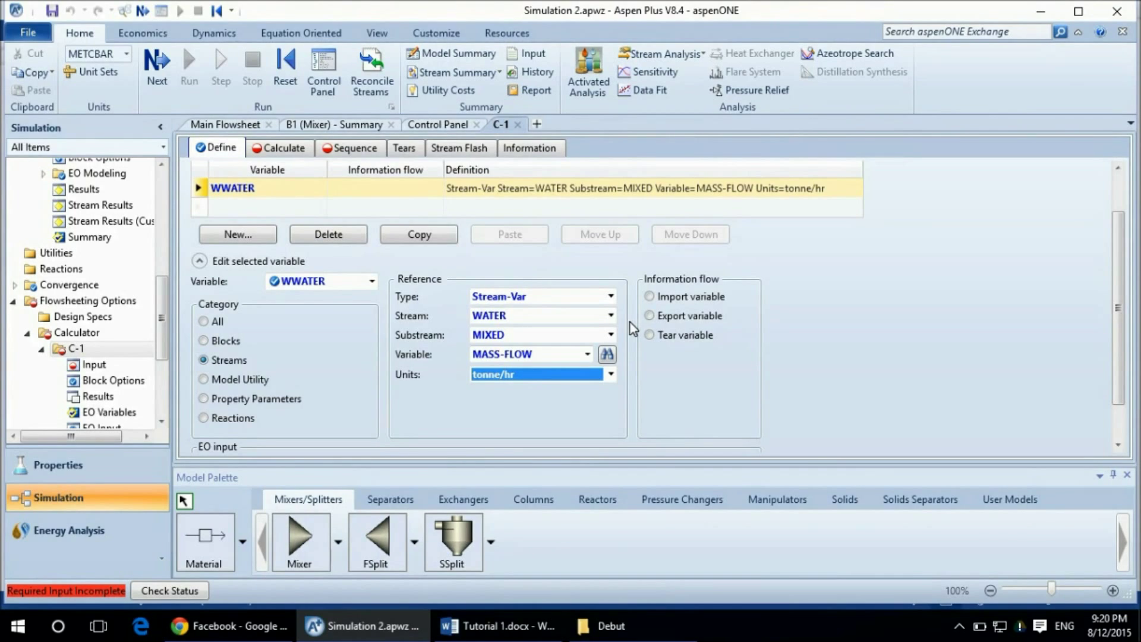
left_click(648, 315)
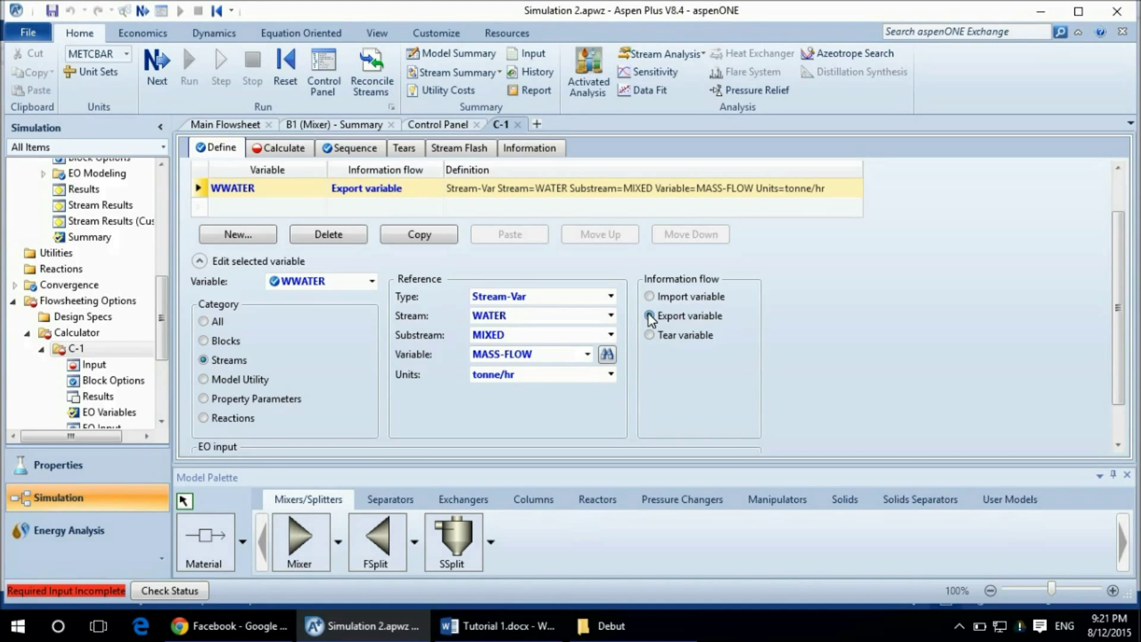
left_click(650, 317)
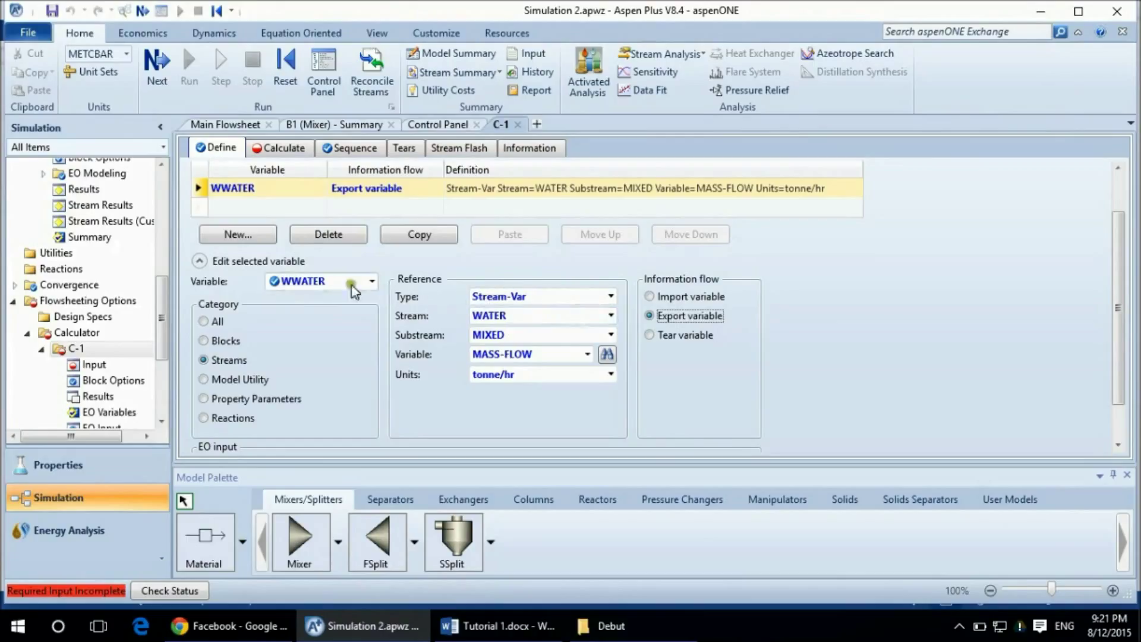
left_click(245, 236)
Step: Add variable WACID to C-1 as a Streams Mass-Flow variable
left_click(256, 234)
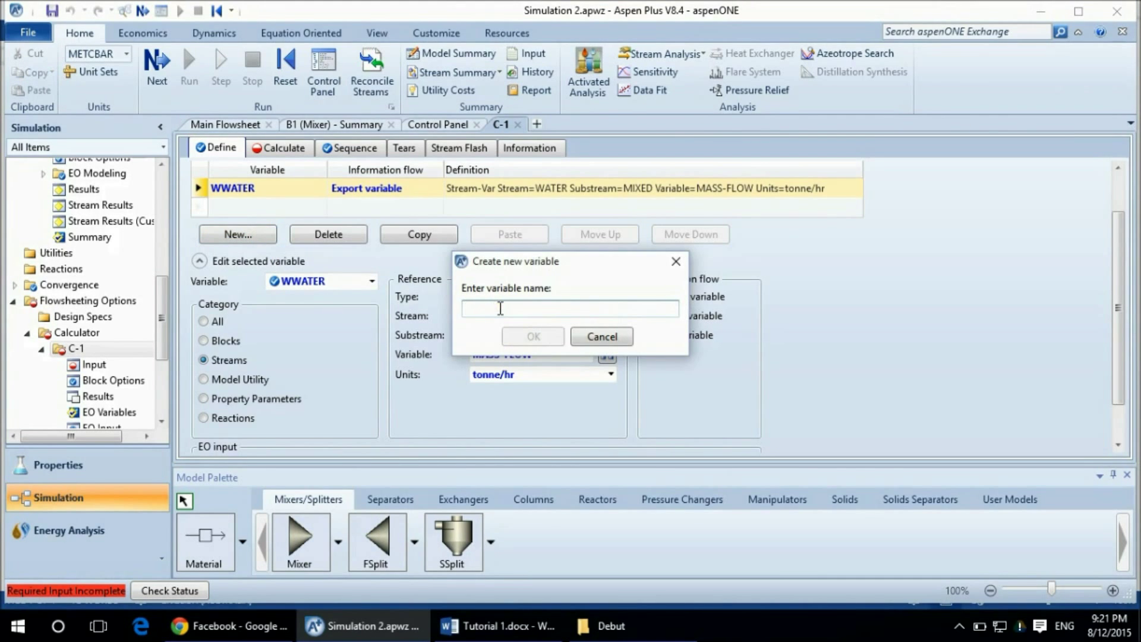
type("WACI")
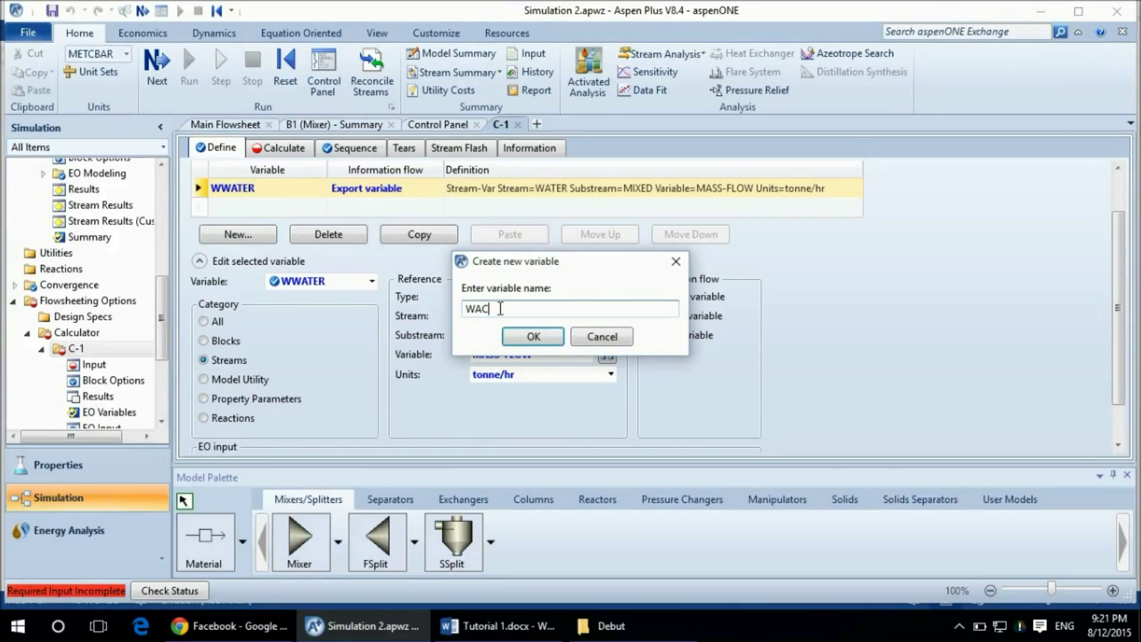
type("D")
left_click(531, 335)
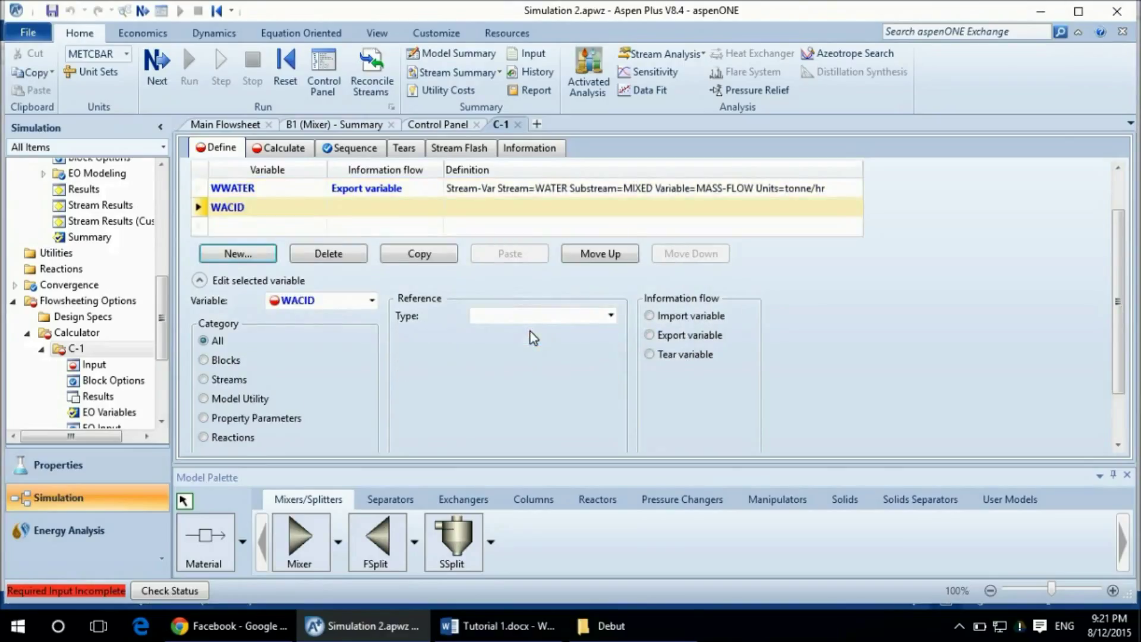
left_click(204, 379)
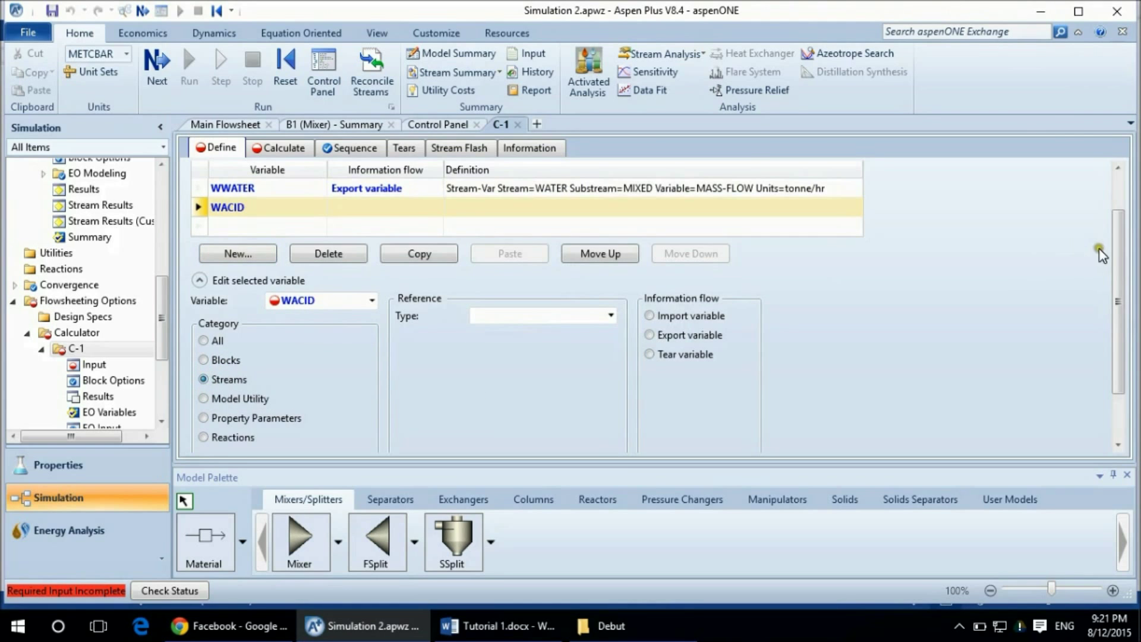
mouse_move(1119, 257)
left_mouse_down()
mouse_move(1122, 287)
mouse_move(1122, 275)
left_mouse_up()
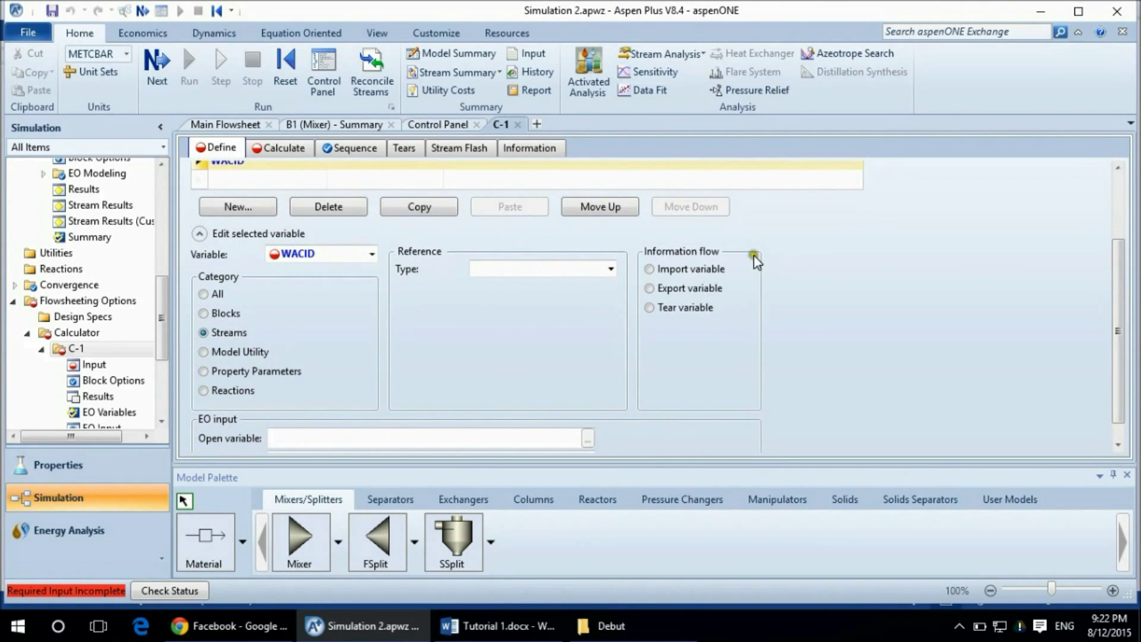
left_click(610, 268)
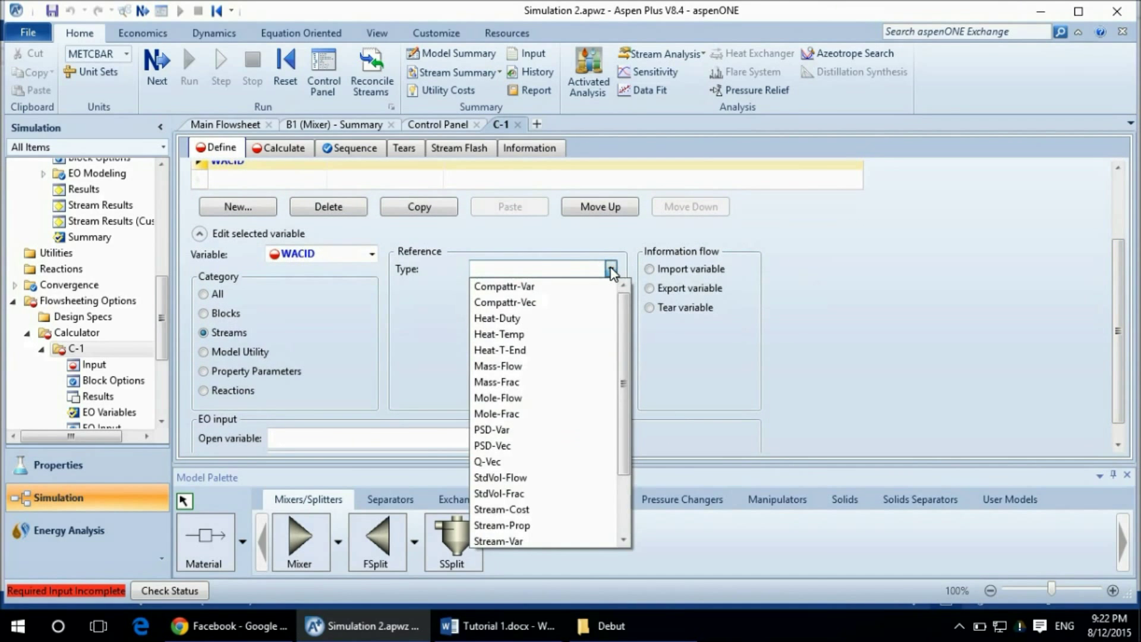
left_click(532, 366)
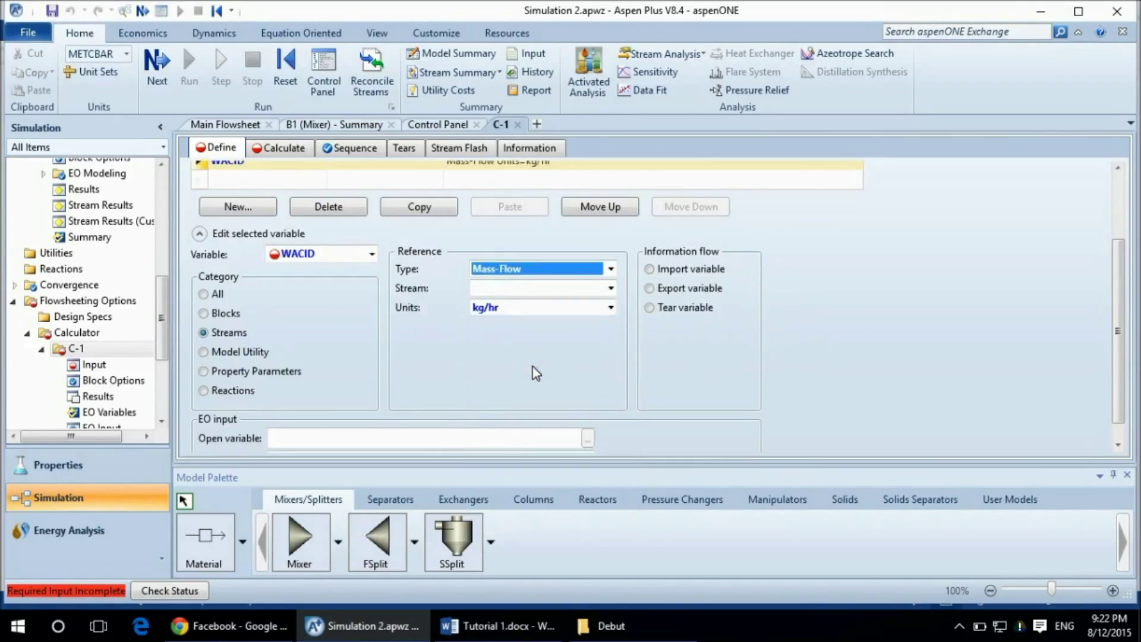
Step: Point WACID at CONCACID's H2SO4 component in tonne/hr and mark it as an import variable
left_click(611, 289)
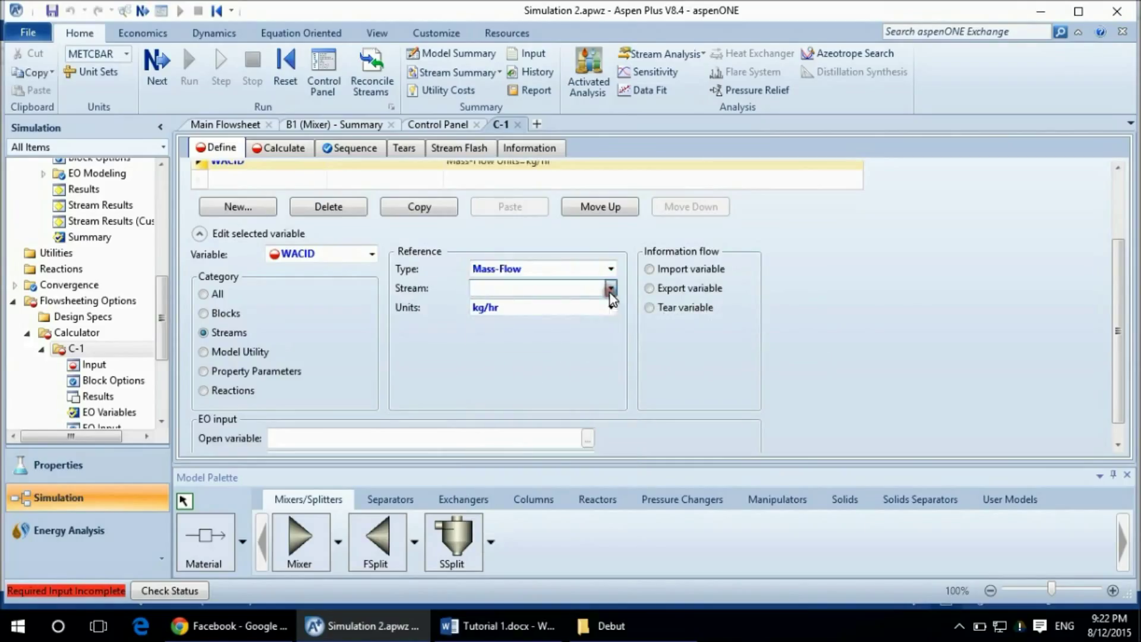
left_click(533, 305)
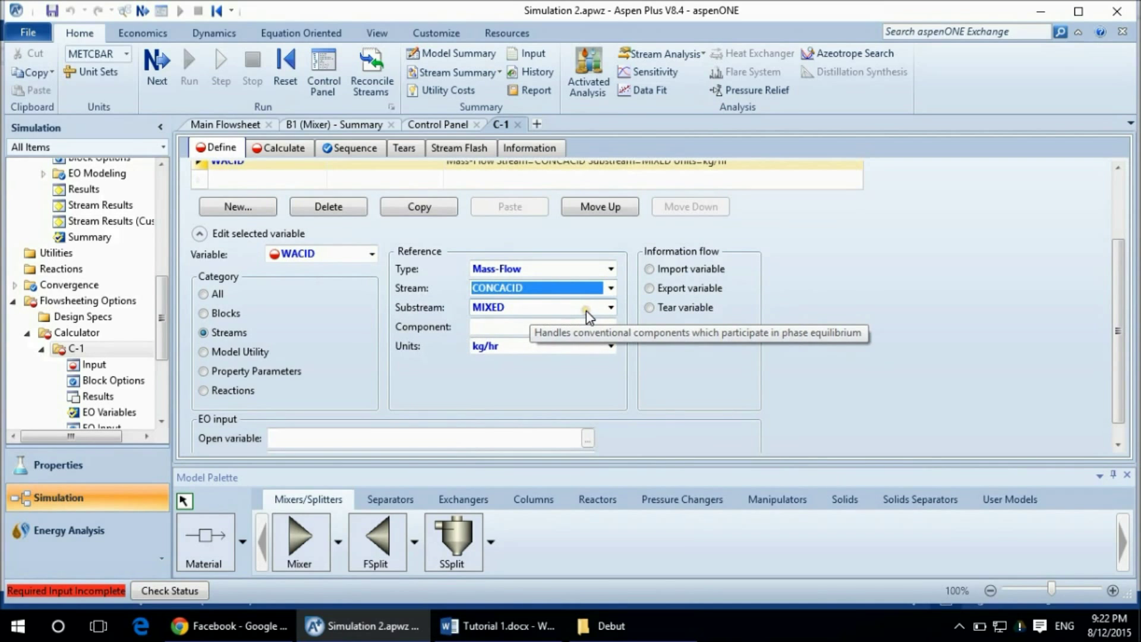
left_click(611, 328)
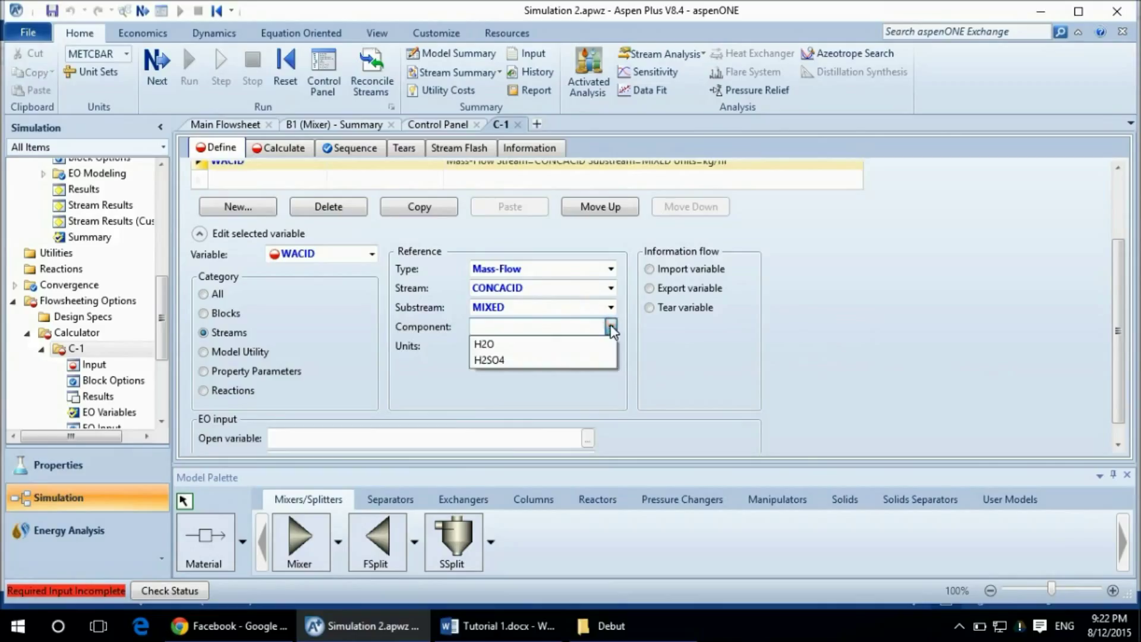
left_click(489, 361)
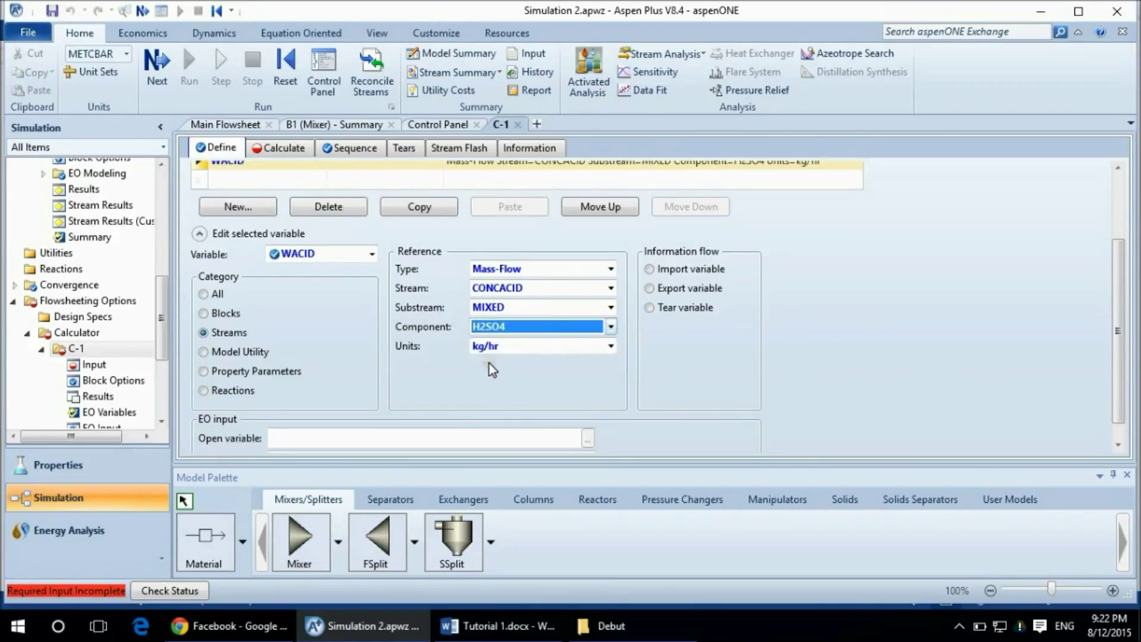
left_click(610, 347)
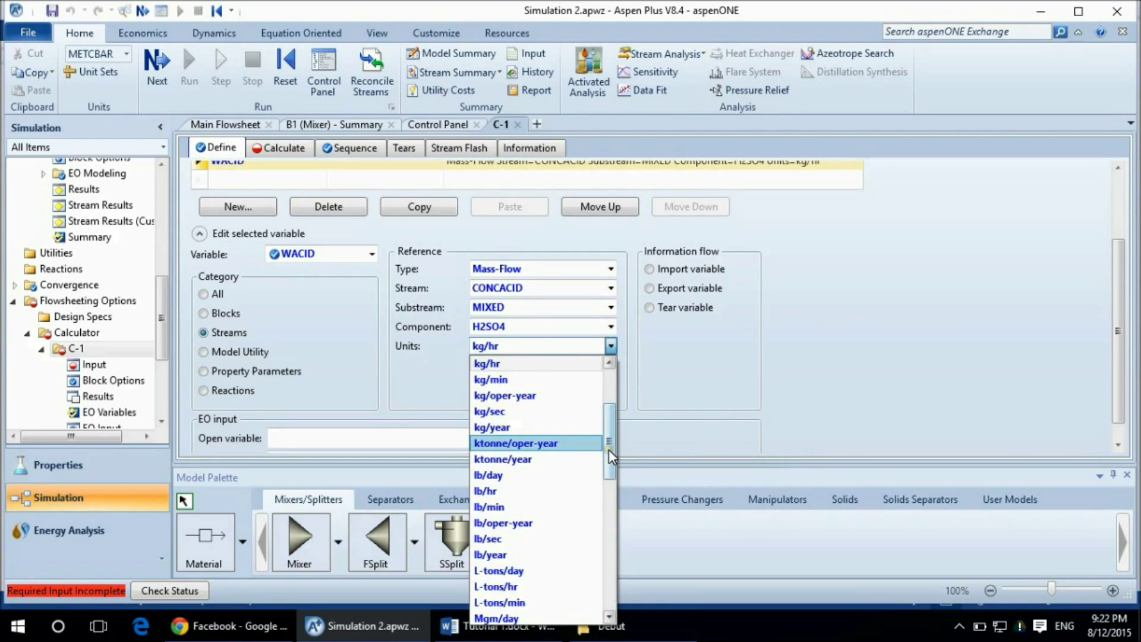
left_click_drag(609, 450, 602, 558)
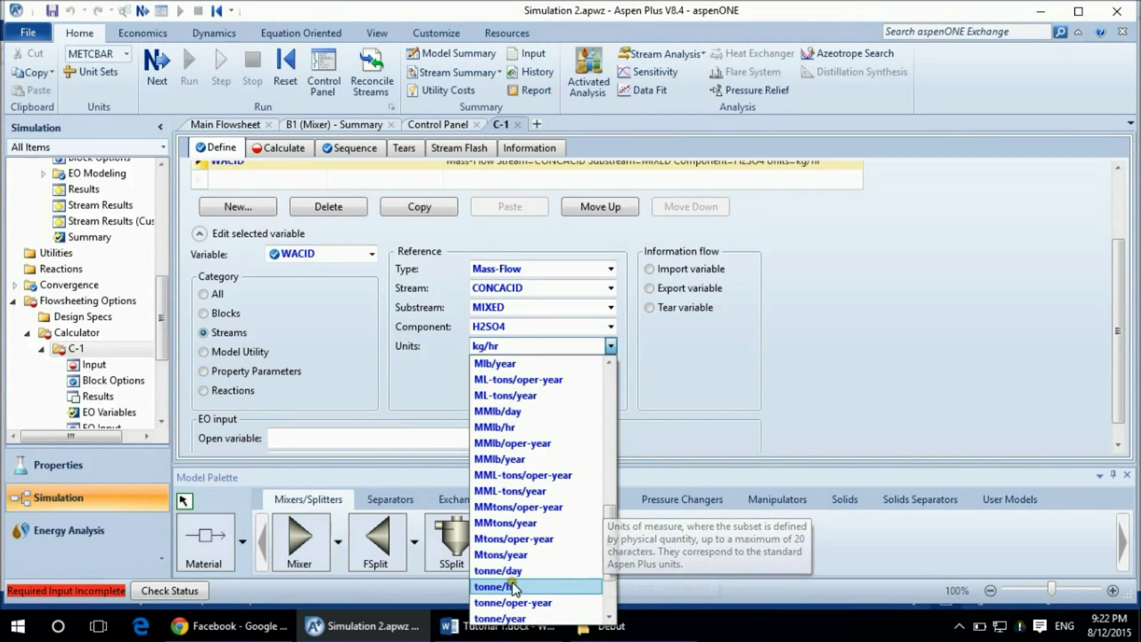
left_click(508, 586)
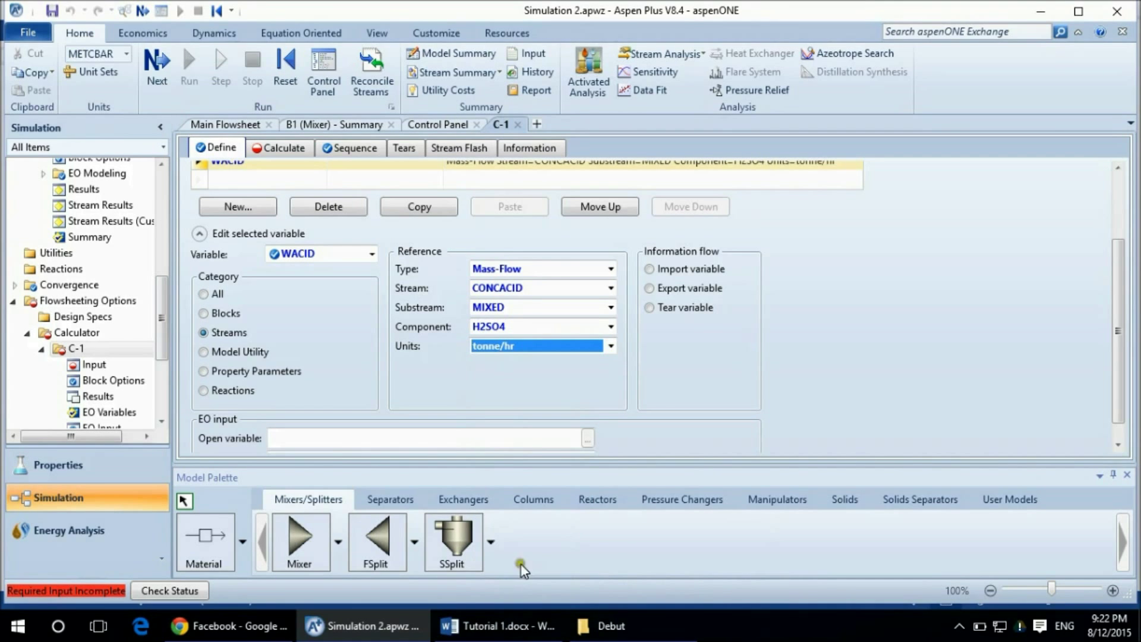
left_click(649, 270)
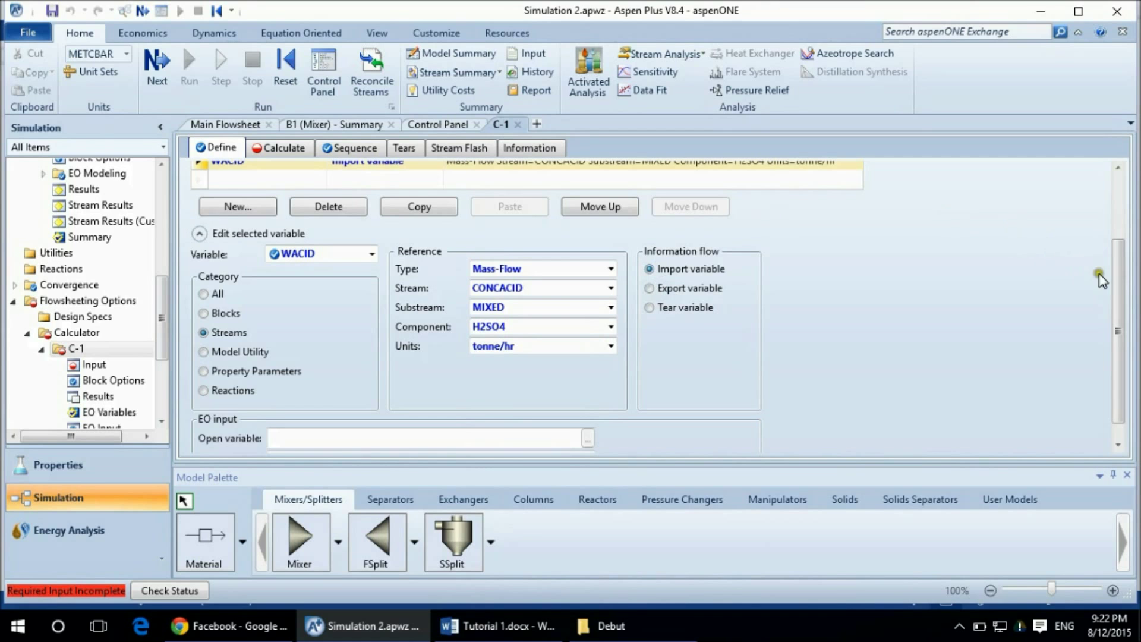
left_click_drag(1115, 283, 1117, 214)
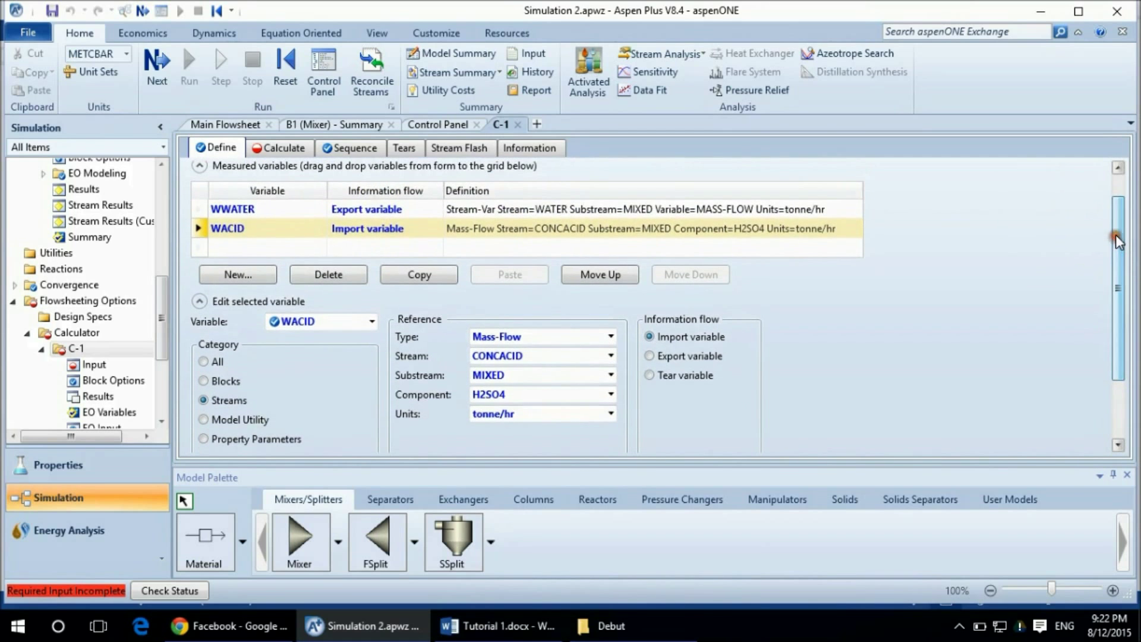
Step: Start a new calculator variable to be named WTACID
left_click(229, 279)
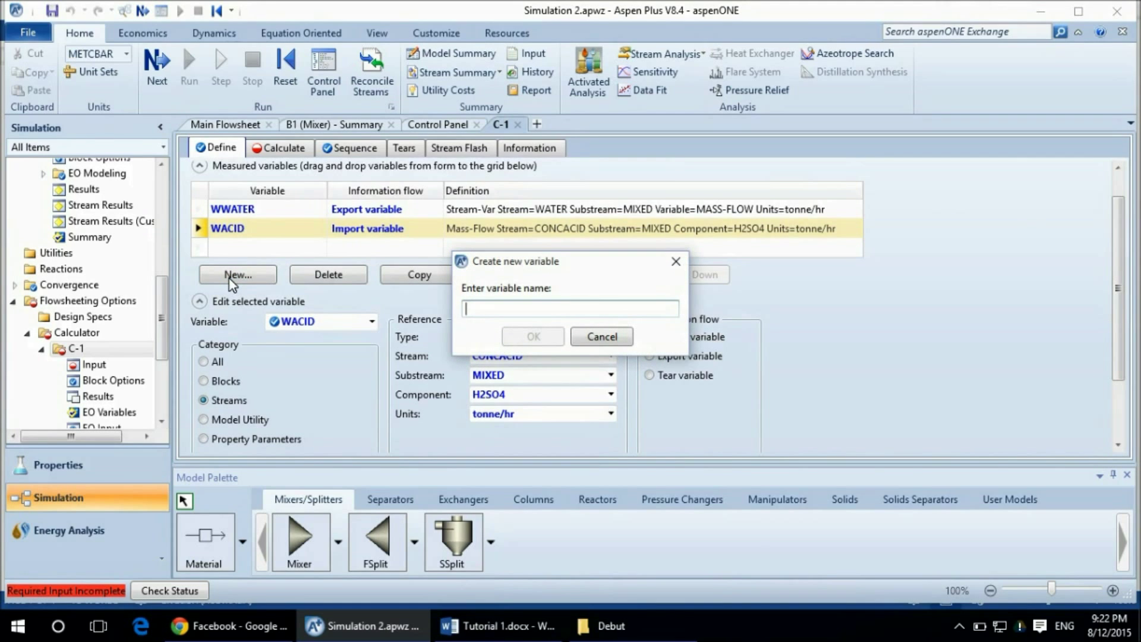
type("W")
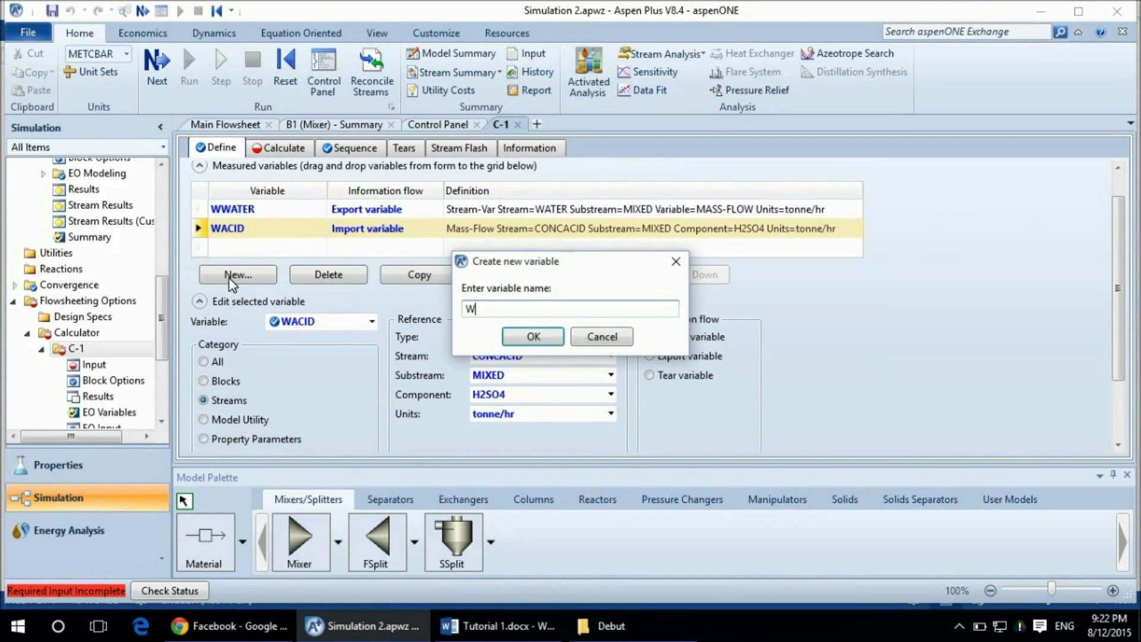
type("TACI")
type("D")
Step: Confirm WTACID as a Streams variable with reference type Stream-Var
left_click(535, 338)
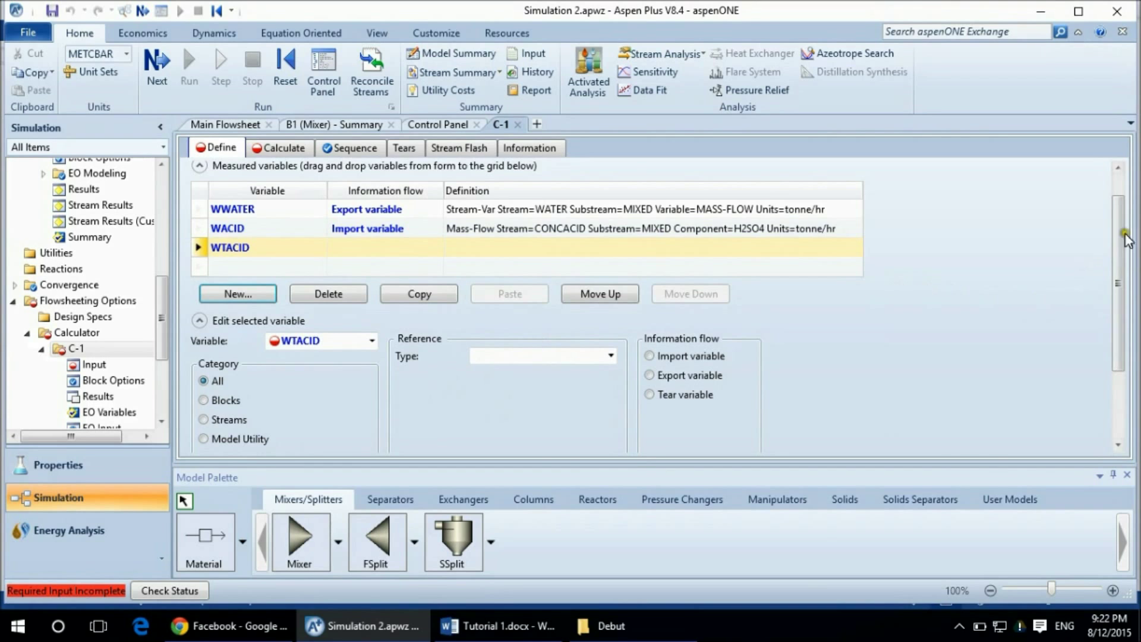
left_click_drag(1118, 228, 1119, 284)
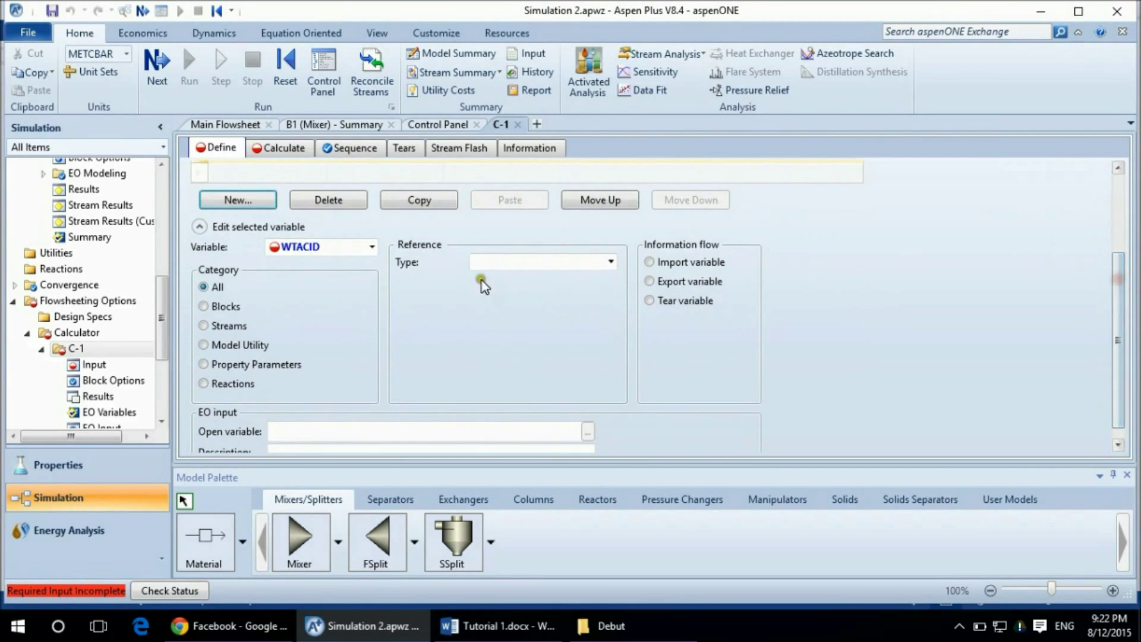
left_click(205, 326)
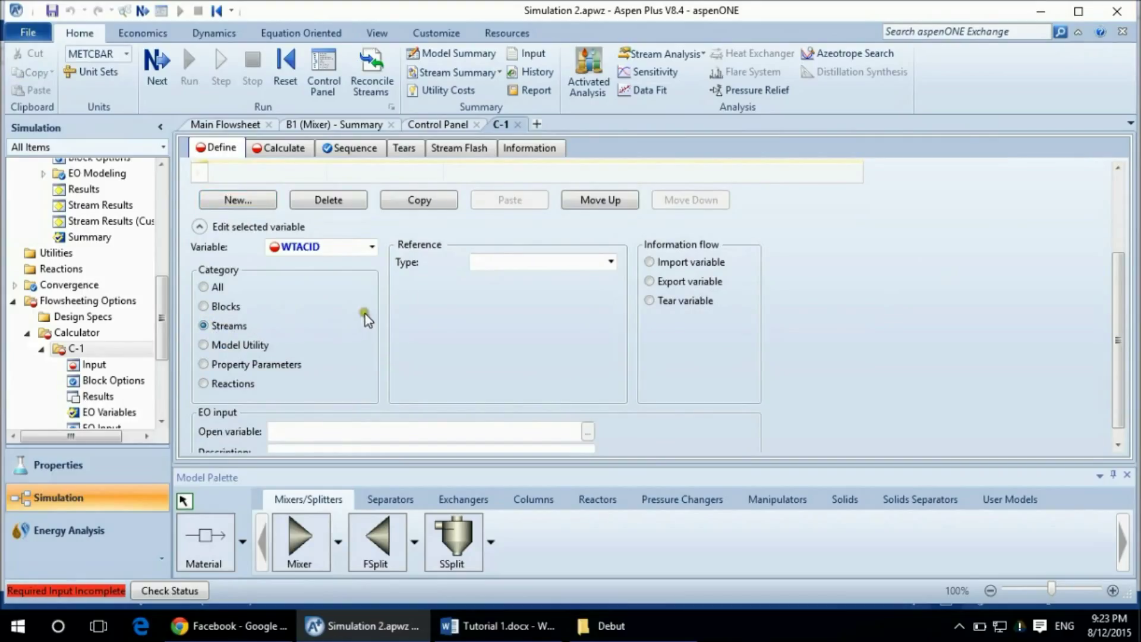
left_click(610, 262)
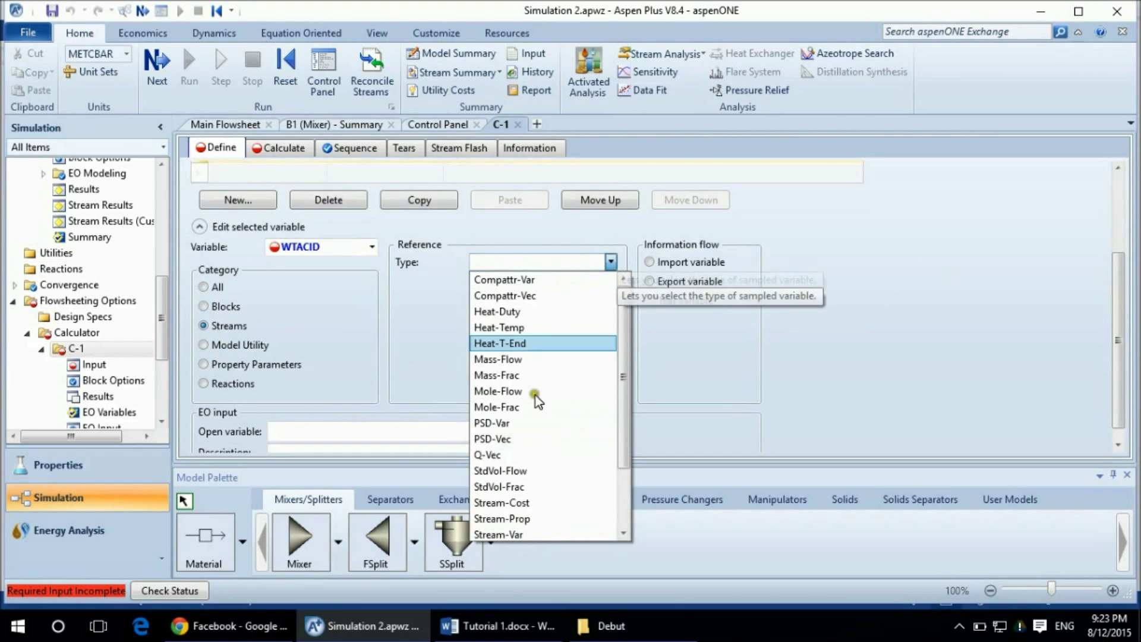
scroll(504, 534, "down", 1)
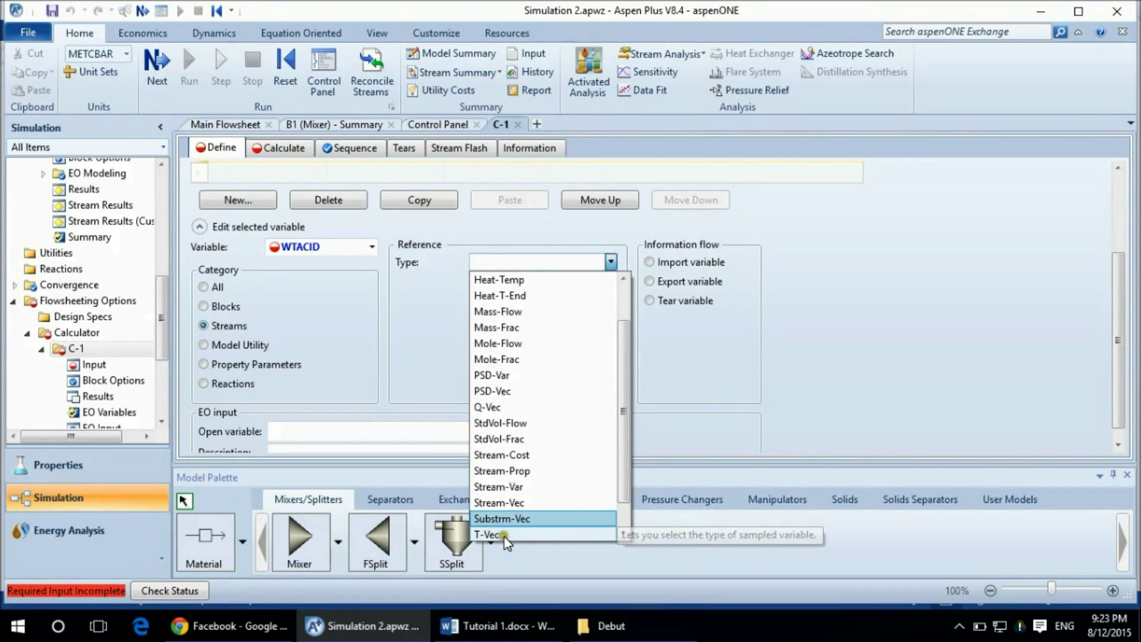
left_click(505, 508)
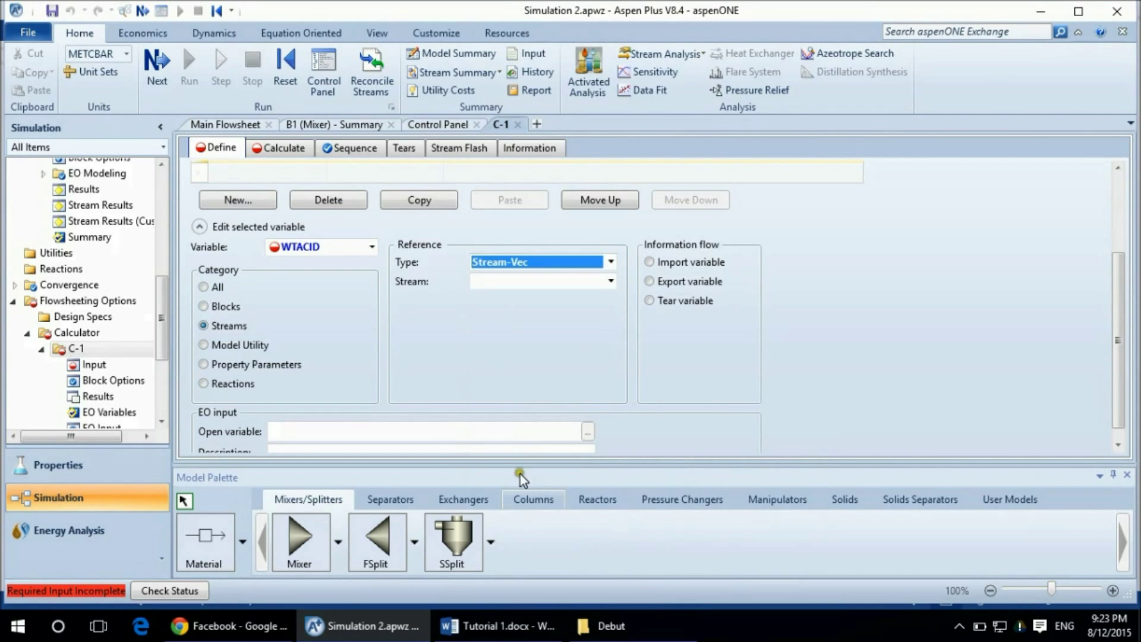
left_click(611, 262)
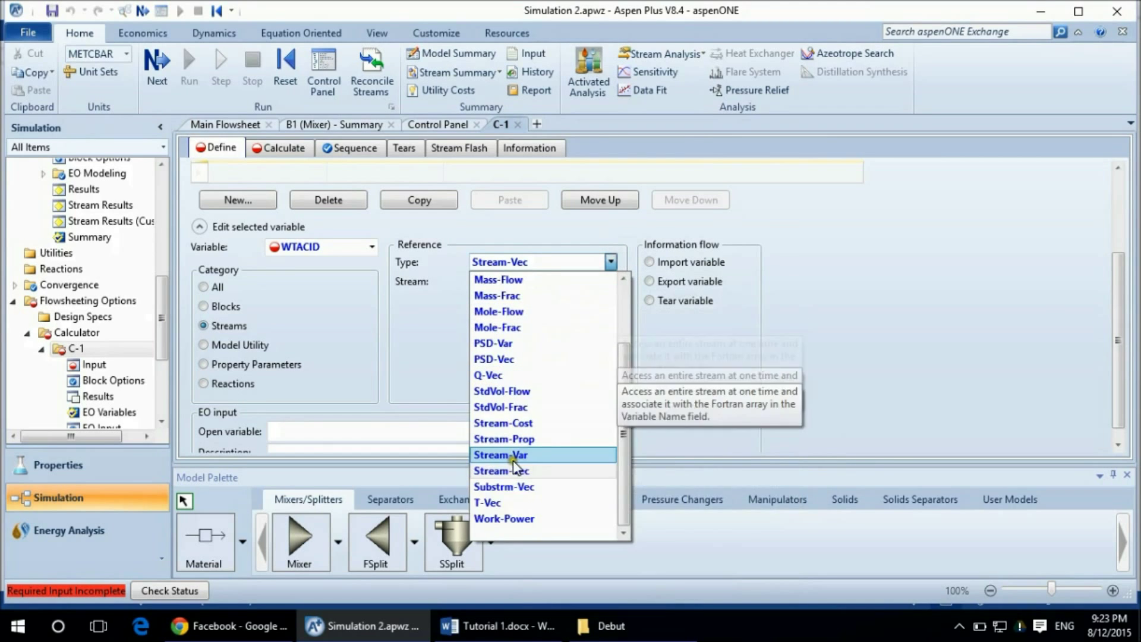
left_click(523, 455)
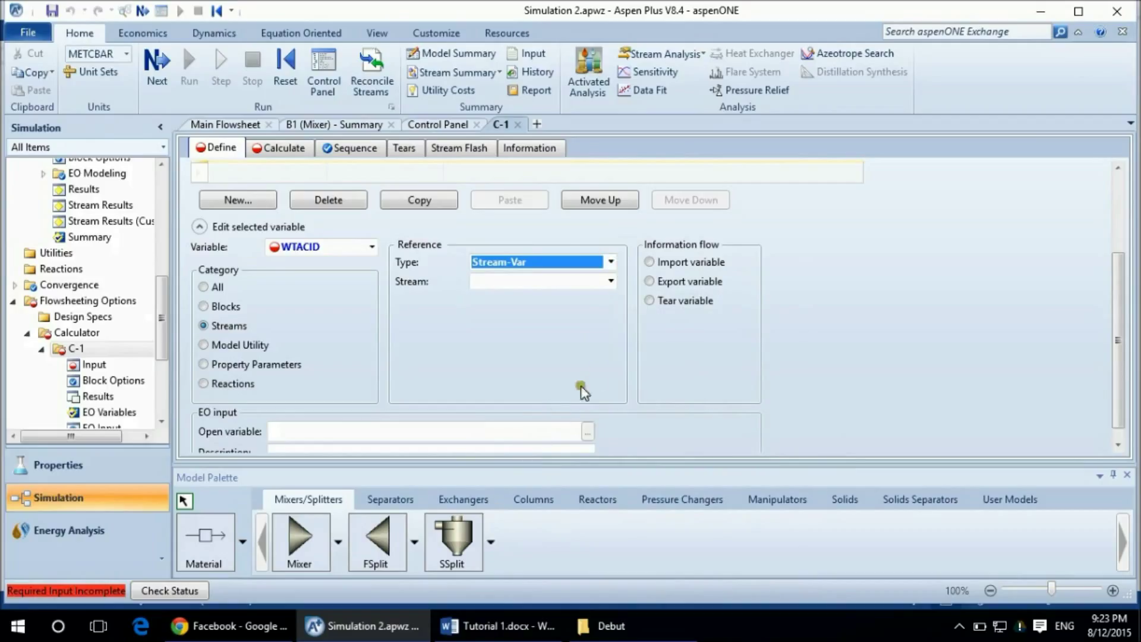
Step: Reference CONCACID's total MASS-FLOW in tonne/hr and mark WTACID as an import variable
left_click(610, 281)
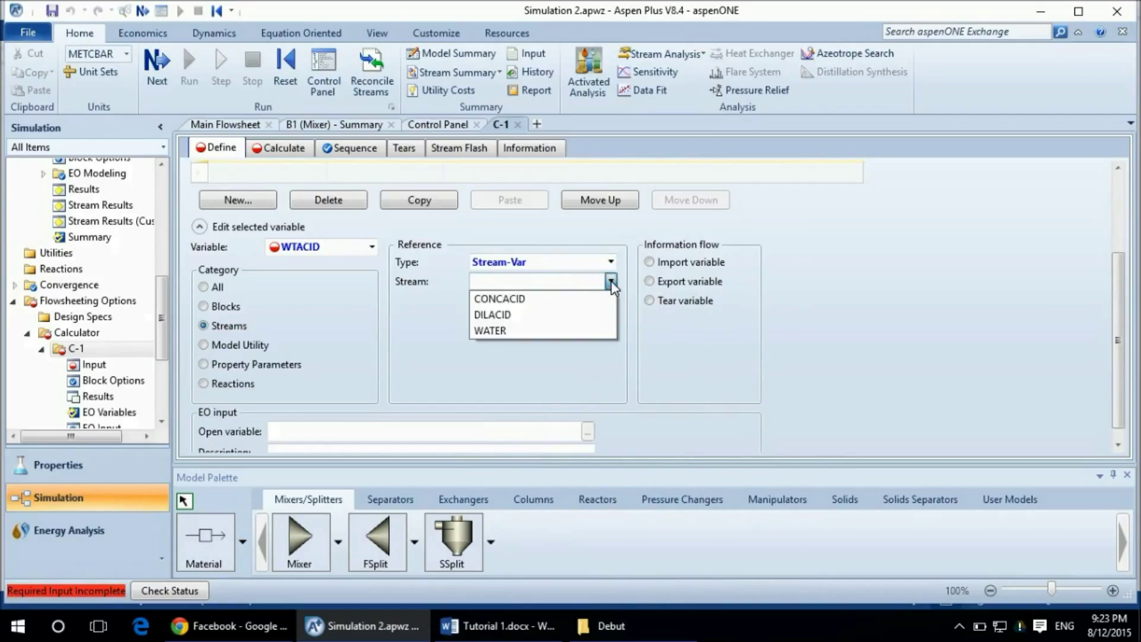
left_click(525, 301)
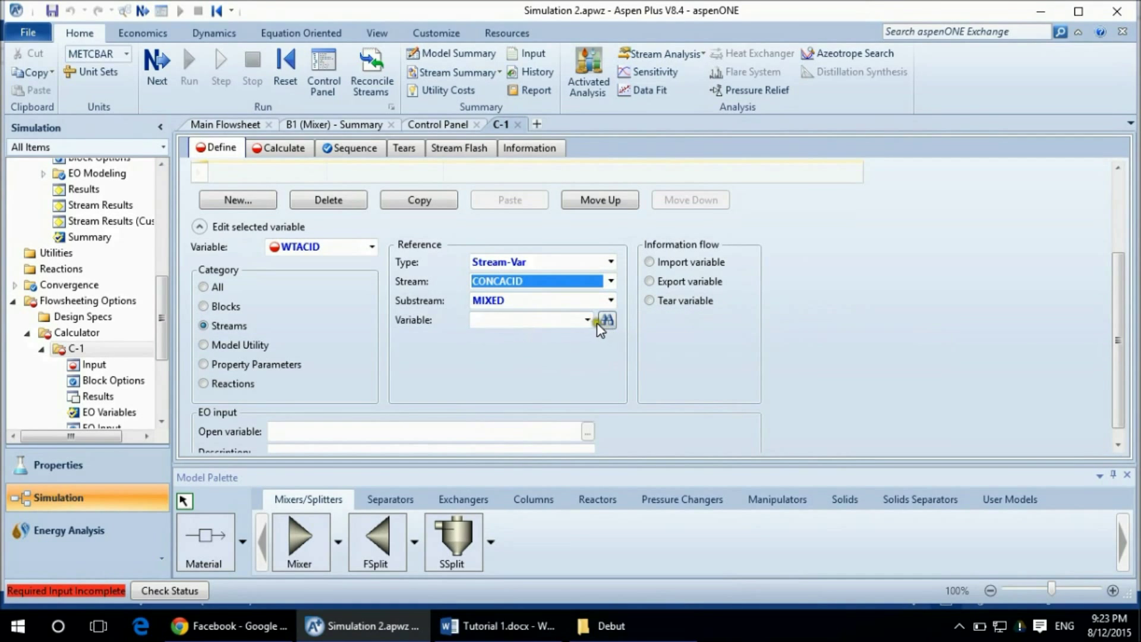
left_click(588, 321)
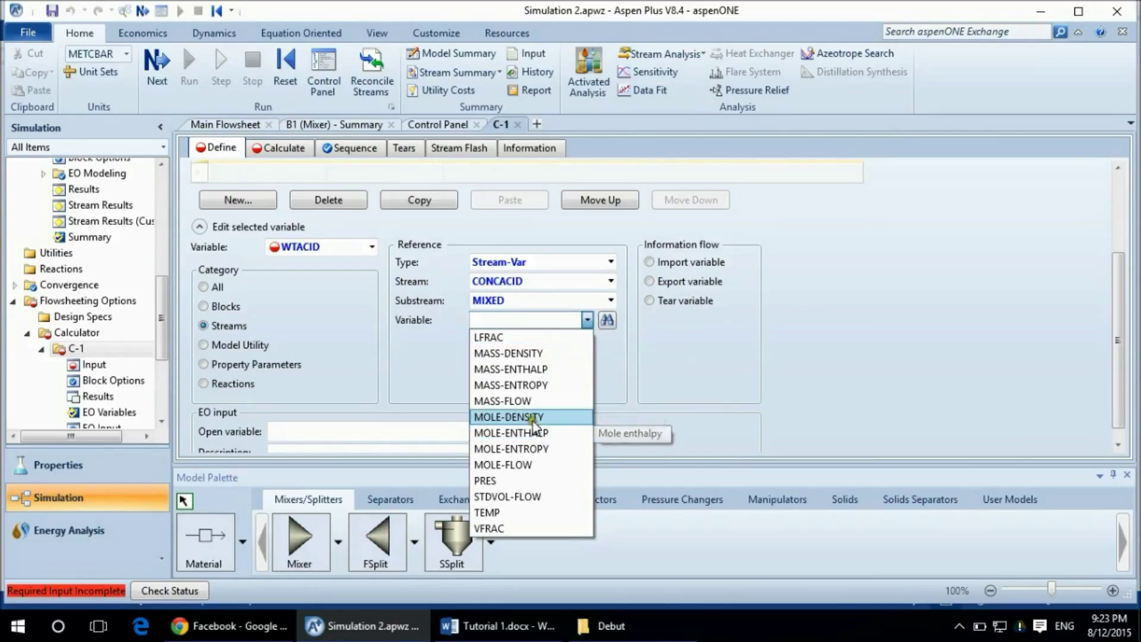
left_click(528, 402)
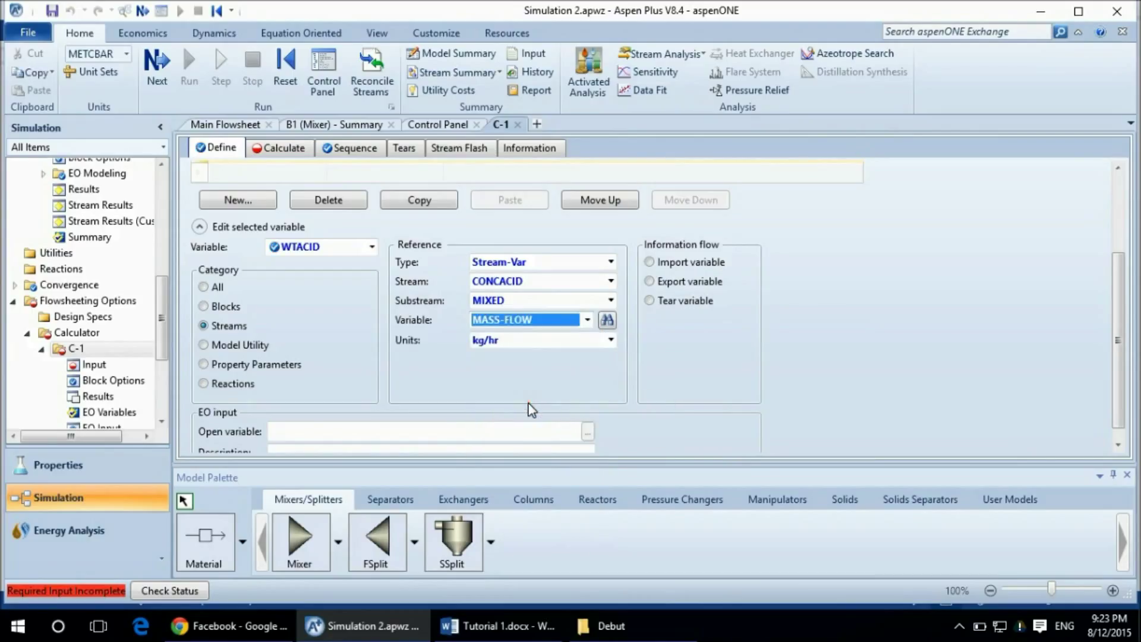
left_click(611, 340)
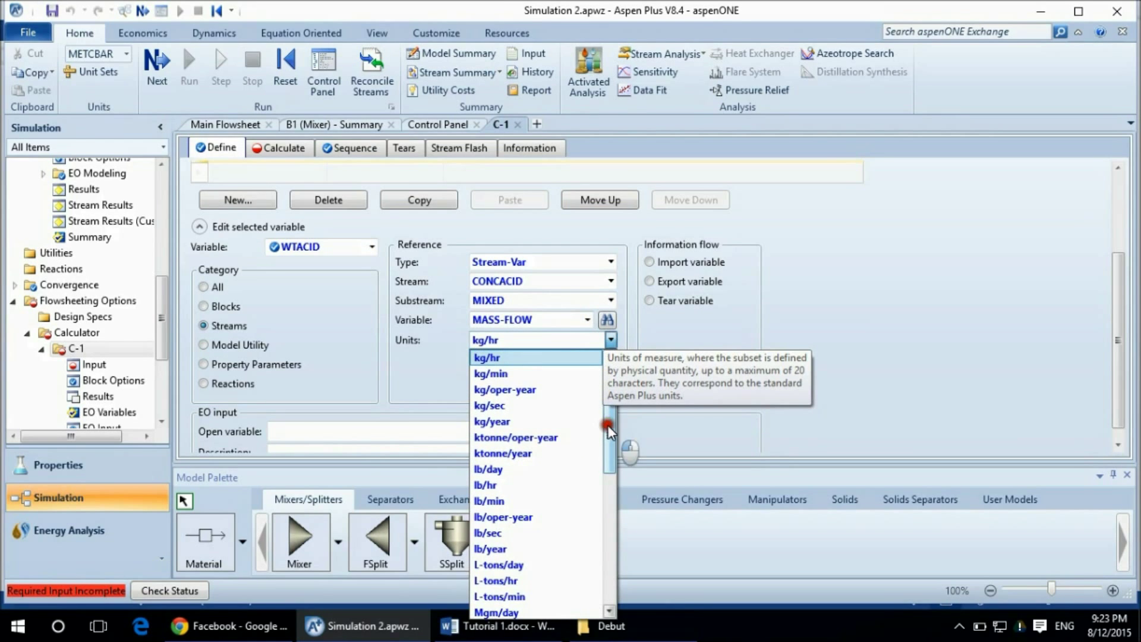
left_click_drag(607, 425, 602, 528)
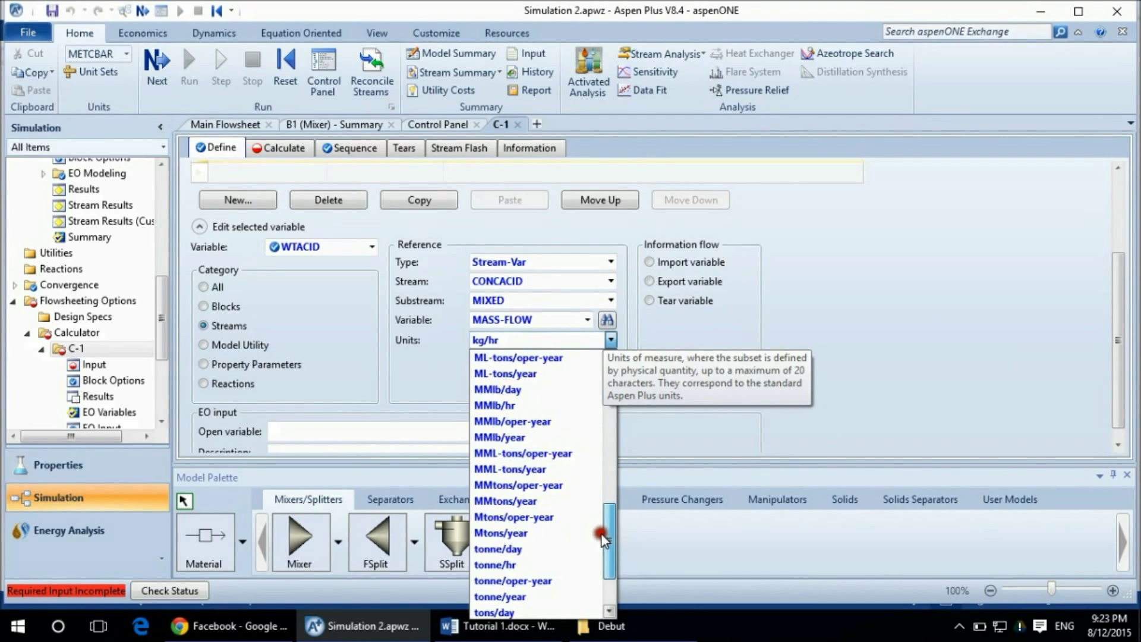
left_click(514, 565)
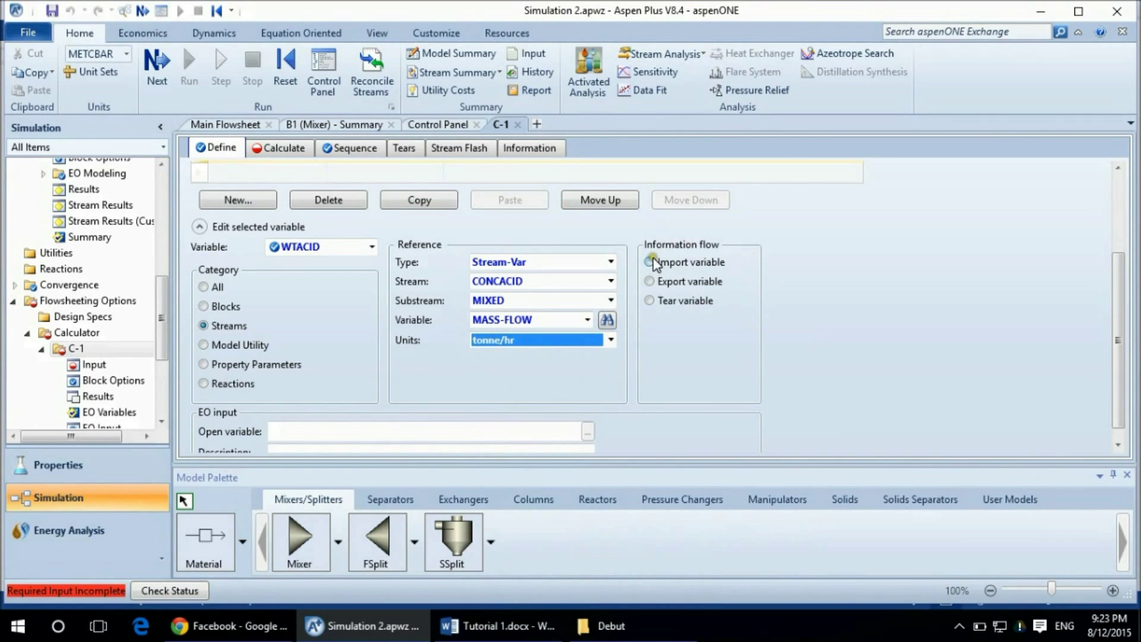
left_click(650, 263)
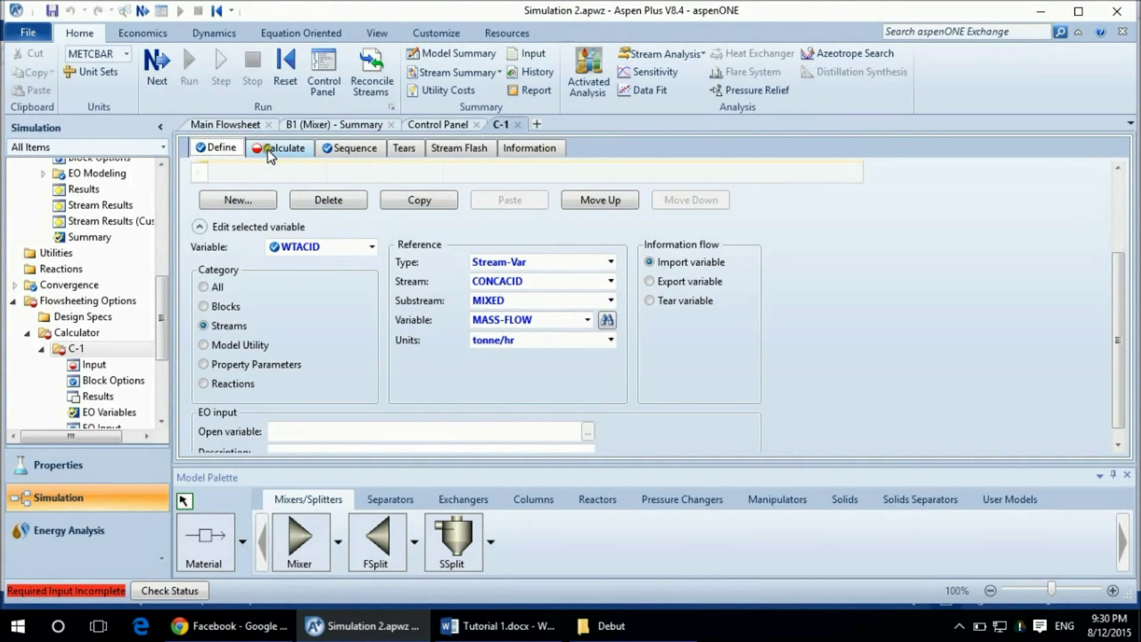
Step: Set C-1's calculation method to Excel and bring up its linked spreadsheet
left_click(268, 151)
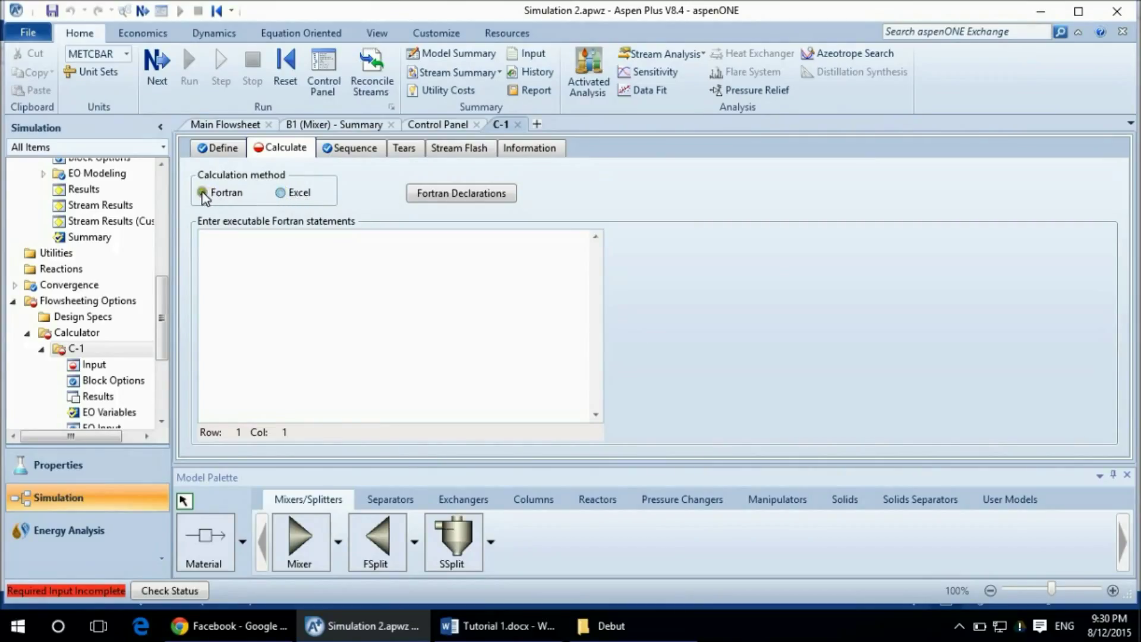
left_click(281, 193)
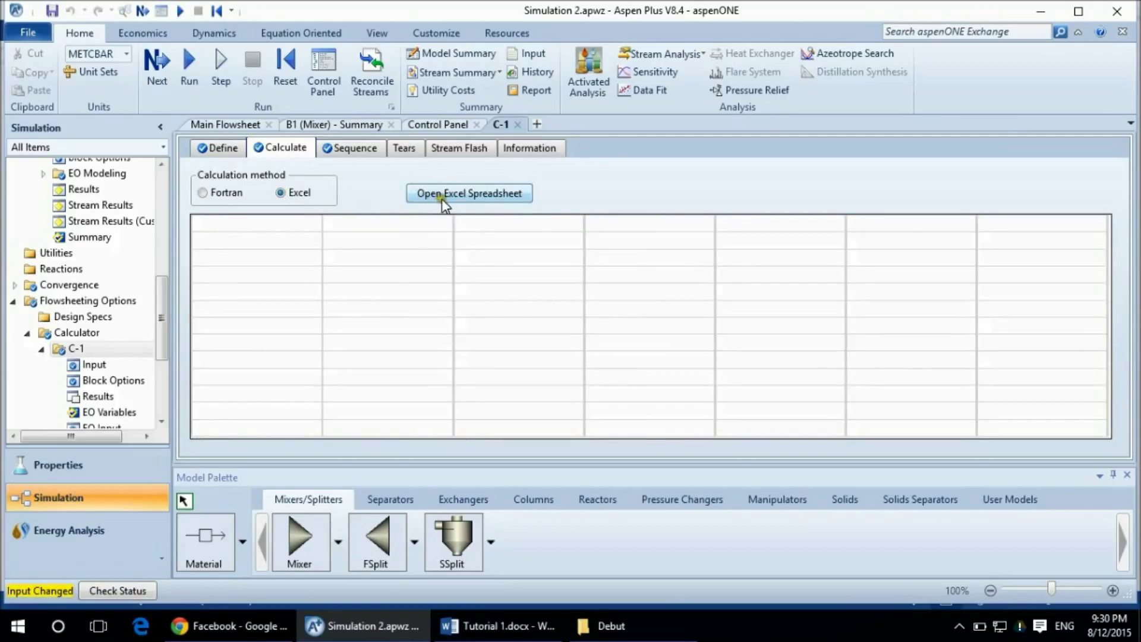
left_click(441, 200)
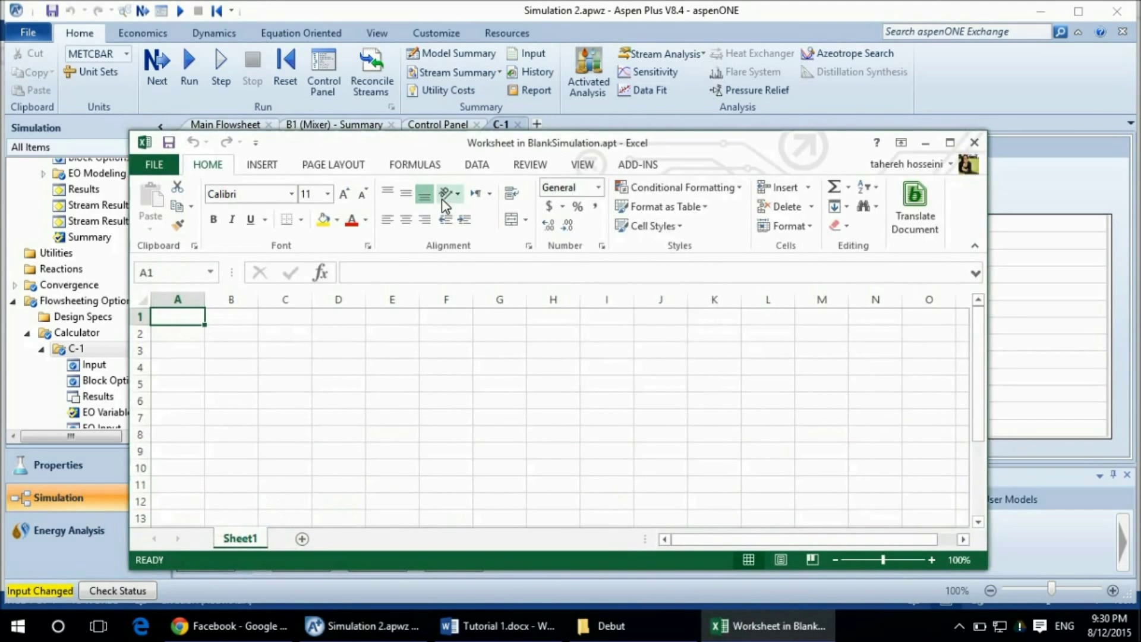
Step: Label A1:A3 acid mass in conc, diluted acid mass fraction, total conc mass, and AutoFit column A
left_click(949, 143)
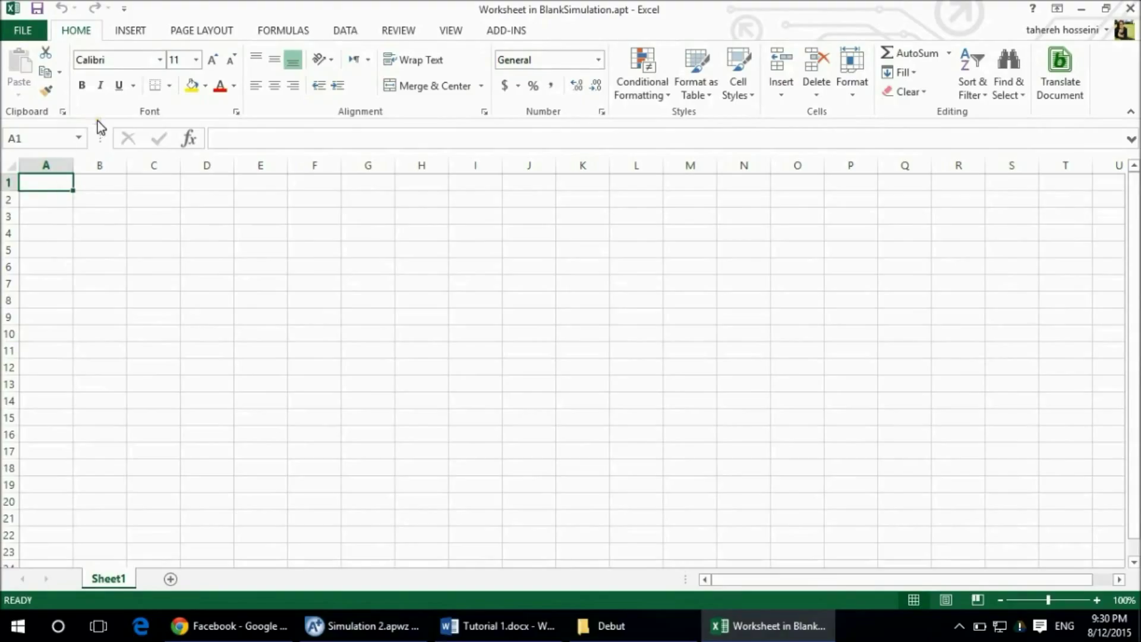
type("mass ")
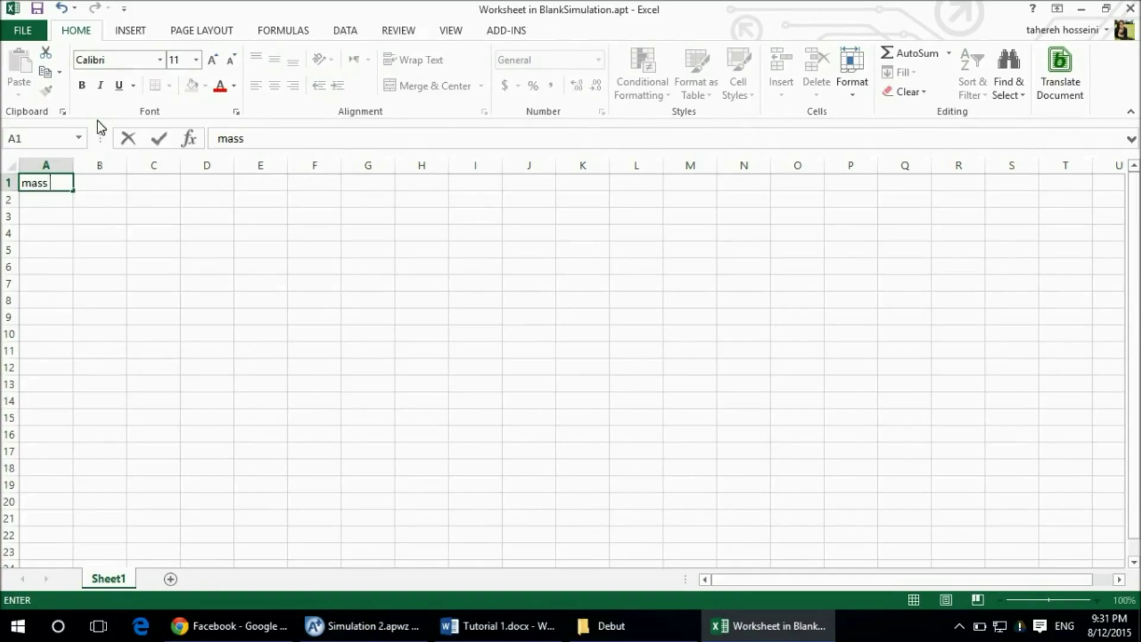
type("of acid")
type(" in conc")
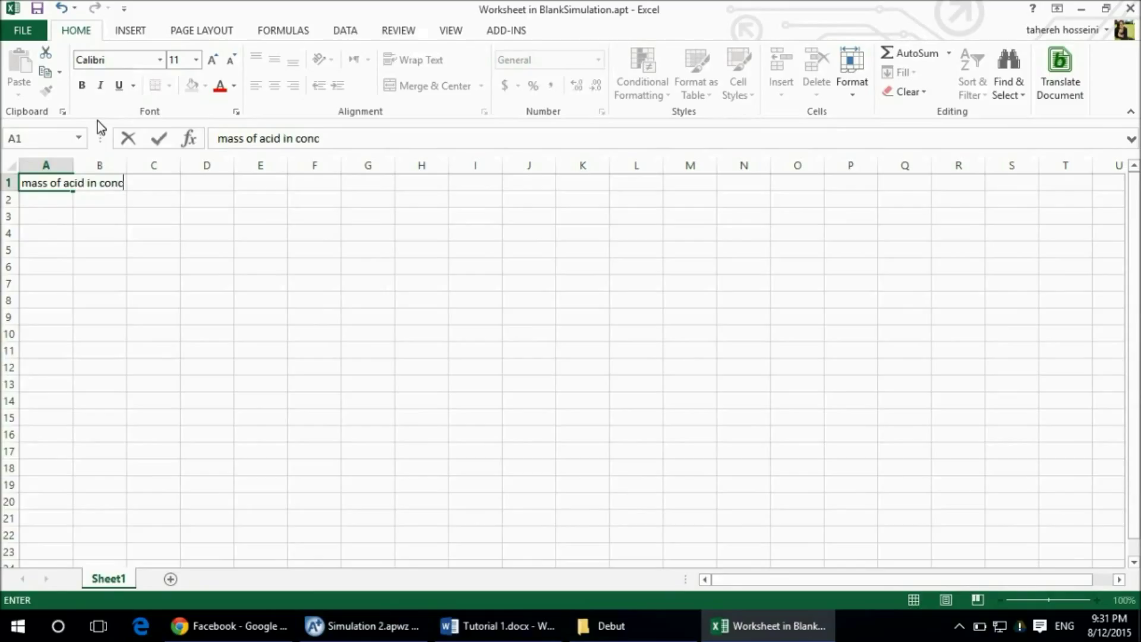
left_click(41, 197)
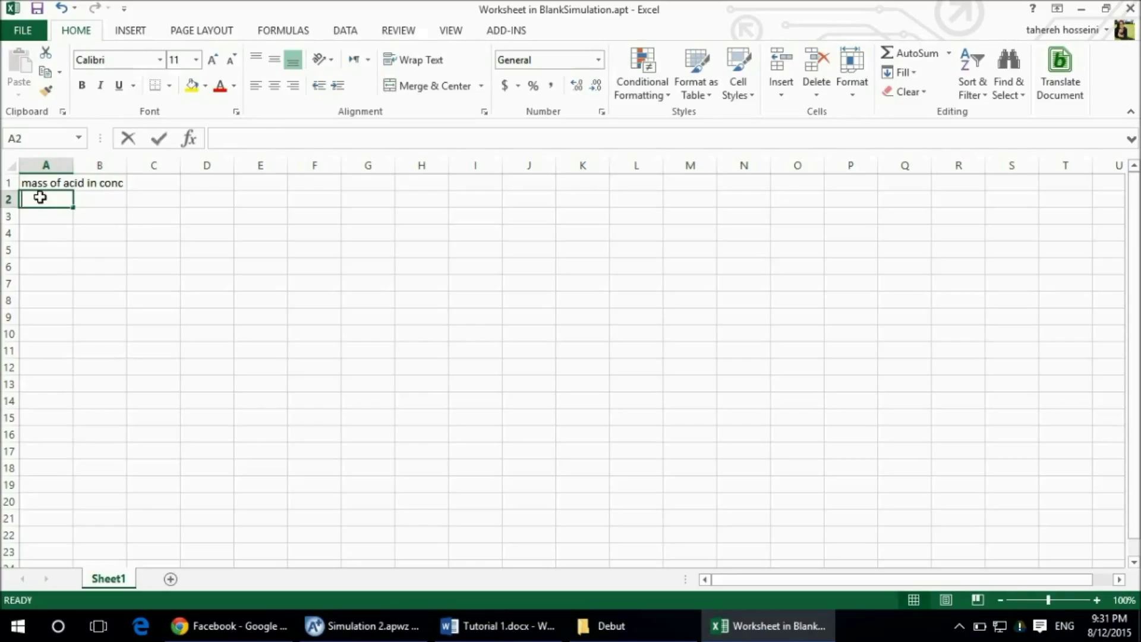
type("acid mass")
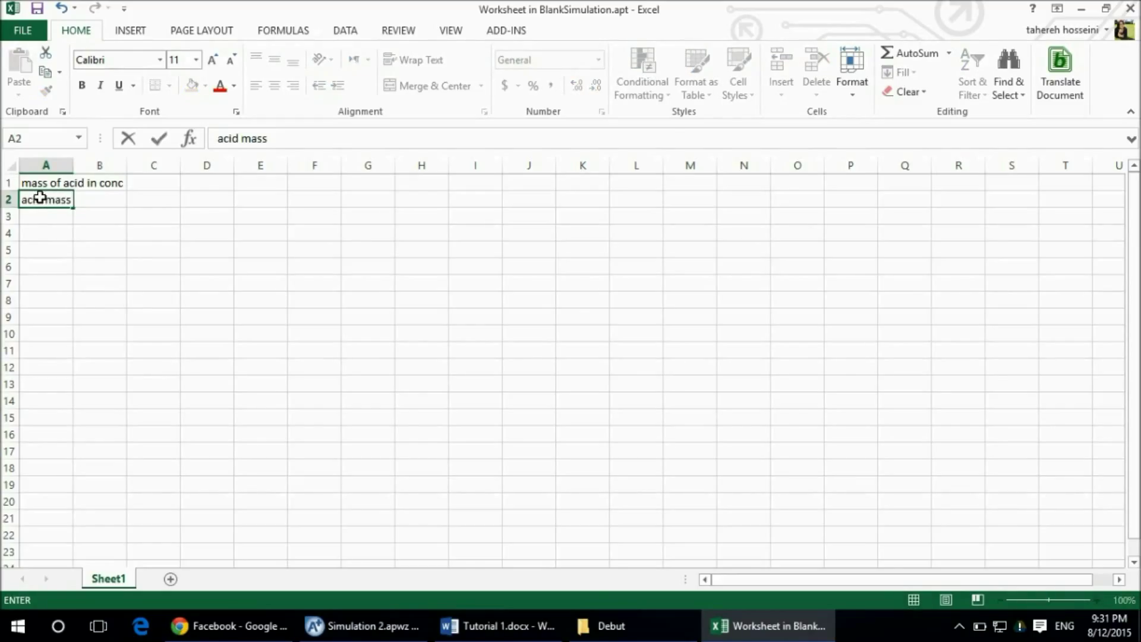
type(" fraction")
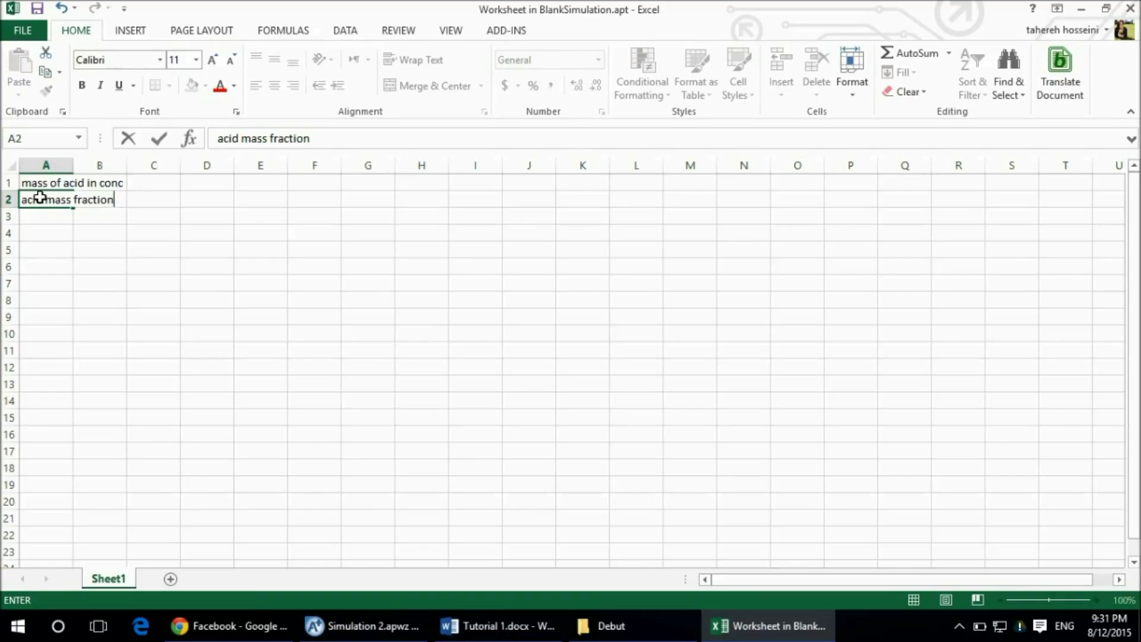
type(" in ")
type("diluted a")
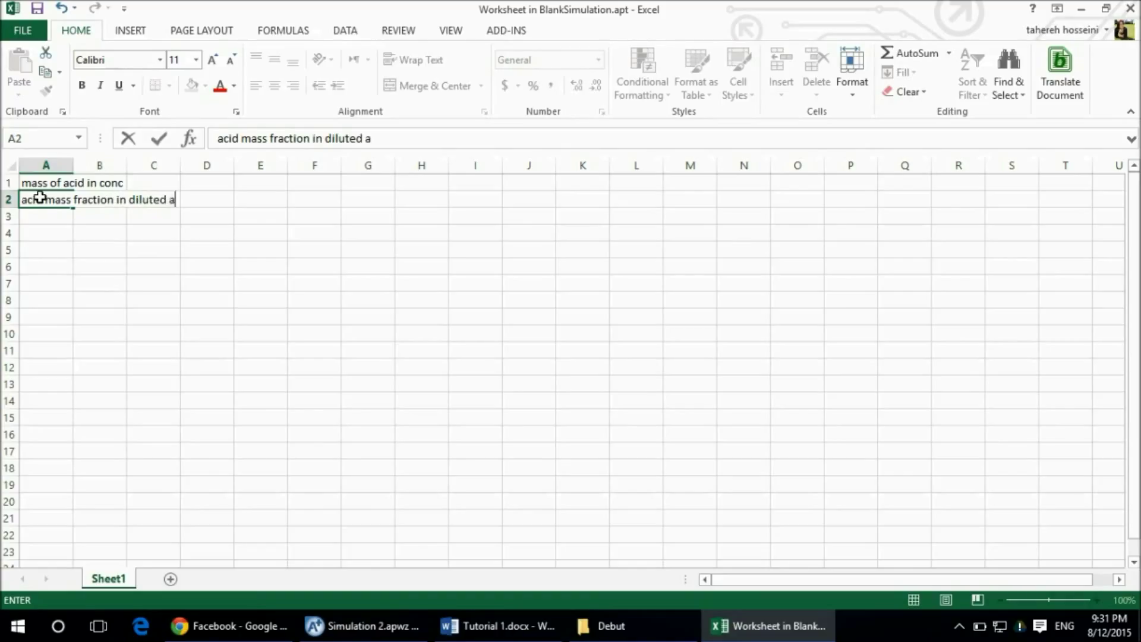
type("cid")
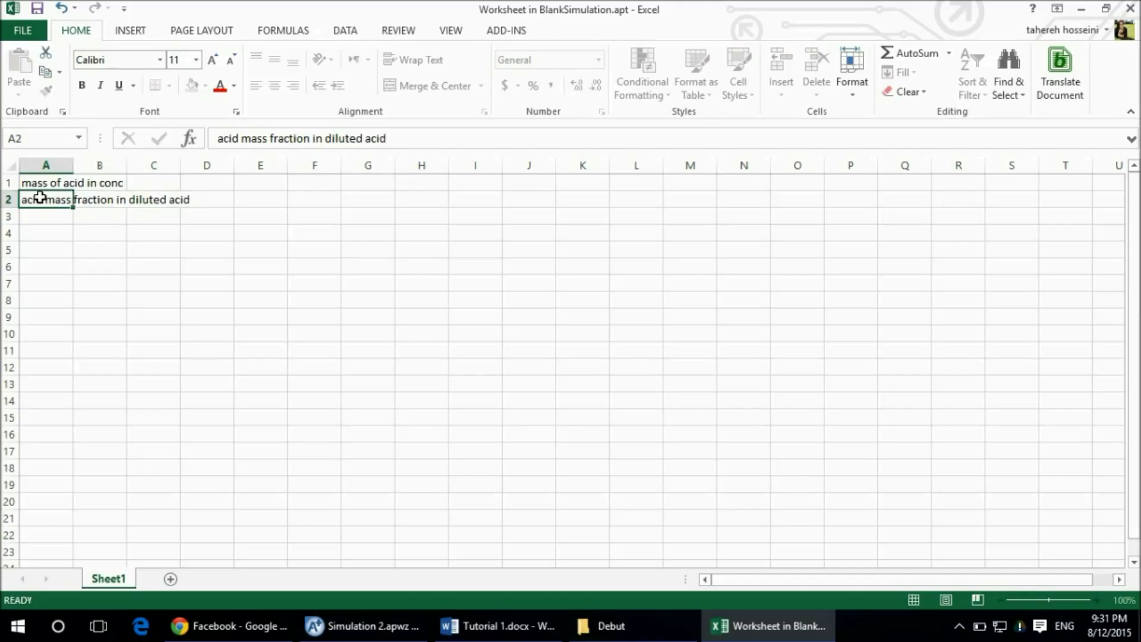
key("Return")
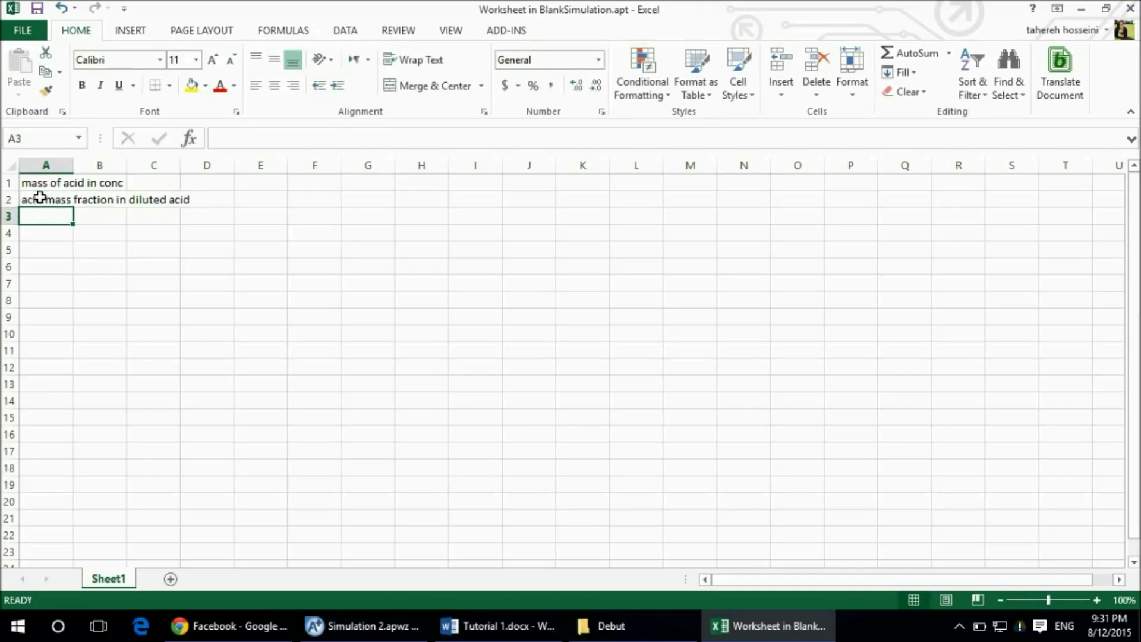
type("tota")
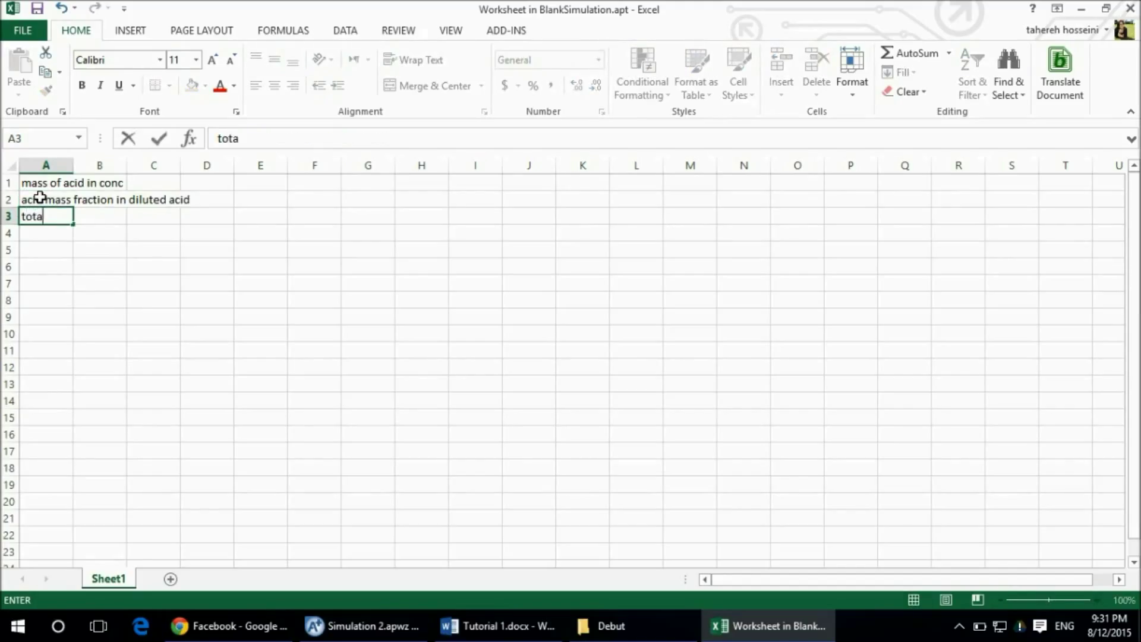
type("l mass of")
type(" acid ")
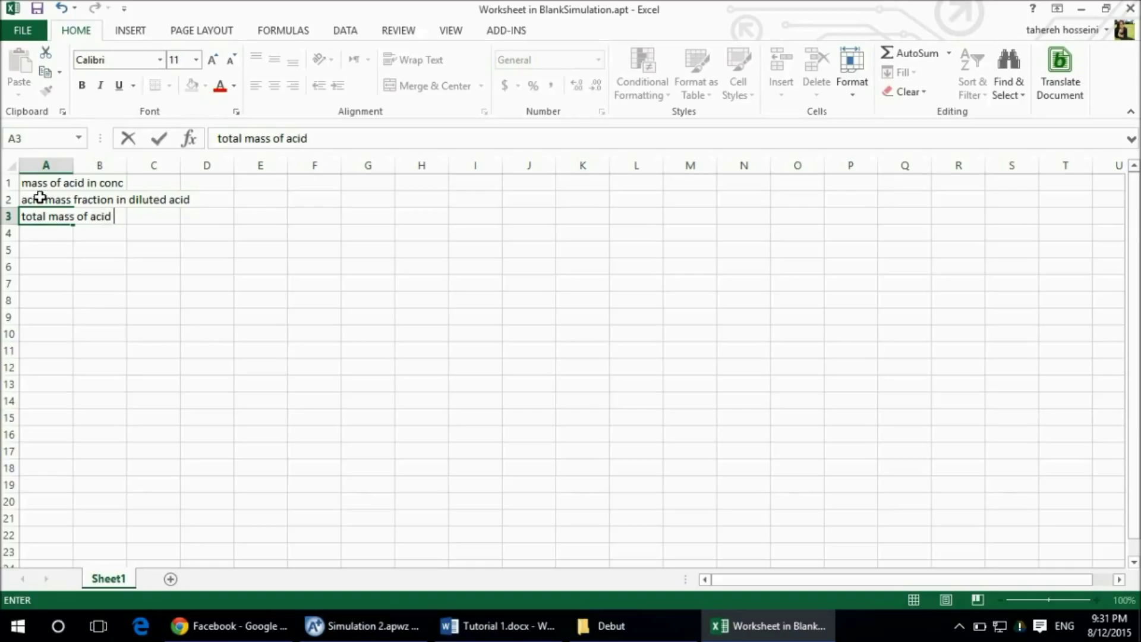
type("in coc")
key("BackSpace")
type("nc")
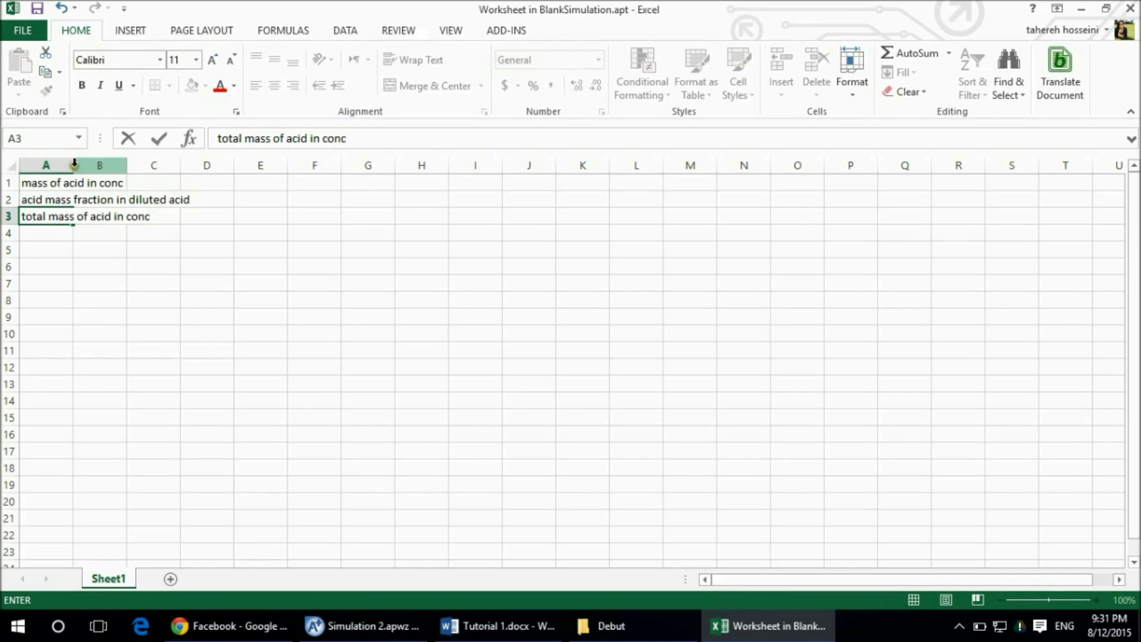
left_click(56, 165)
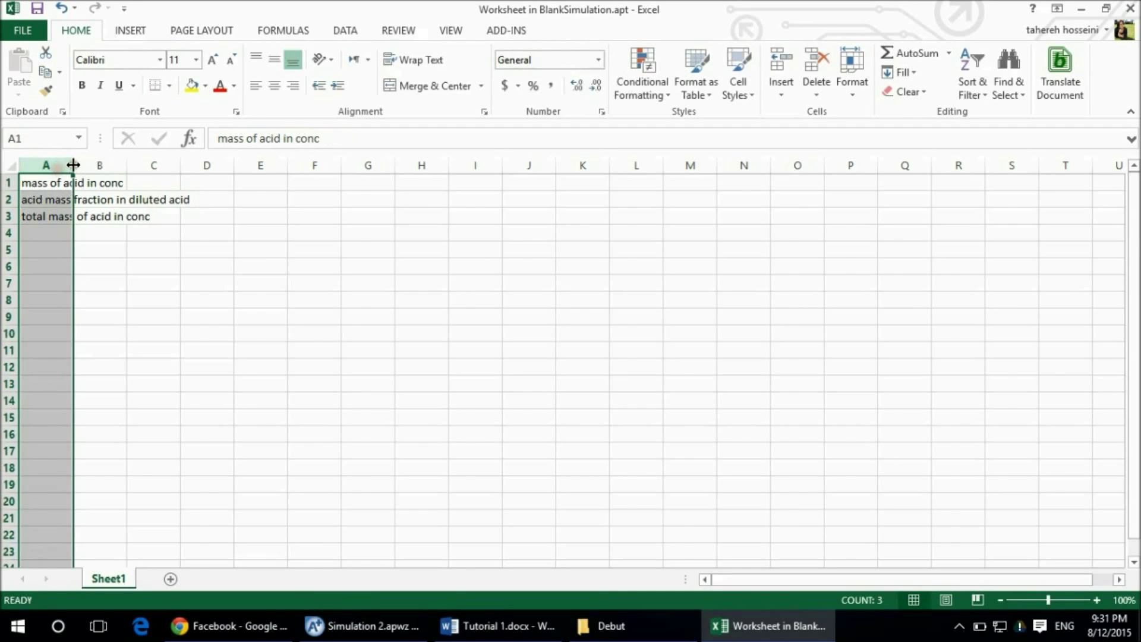
double_click(75, 165)
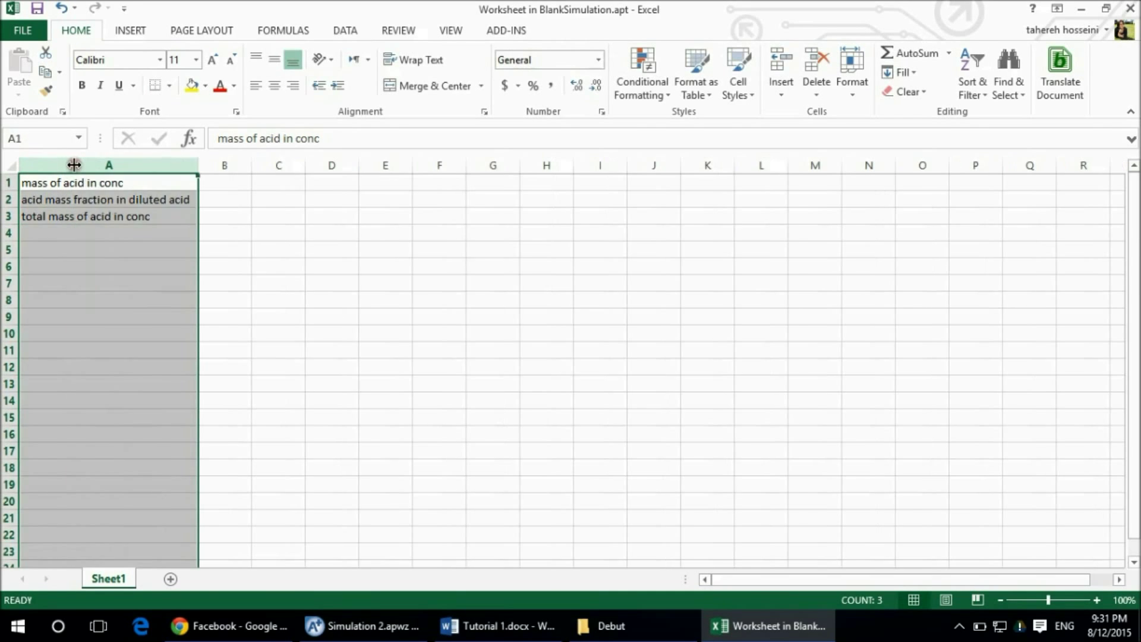
Step: Link cell B1 to the WACID calculator variable via the Aspen Plus add-in
left_click(236, 185)
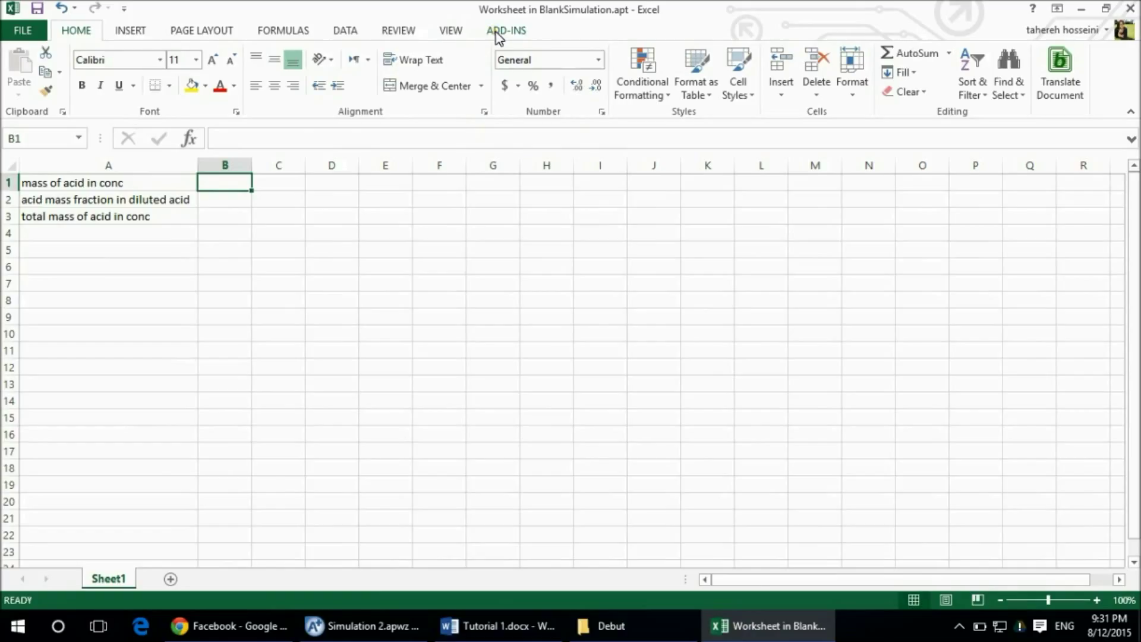
left_click(498, 34)
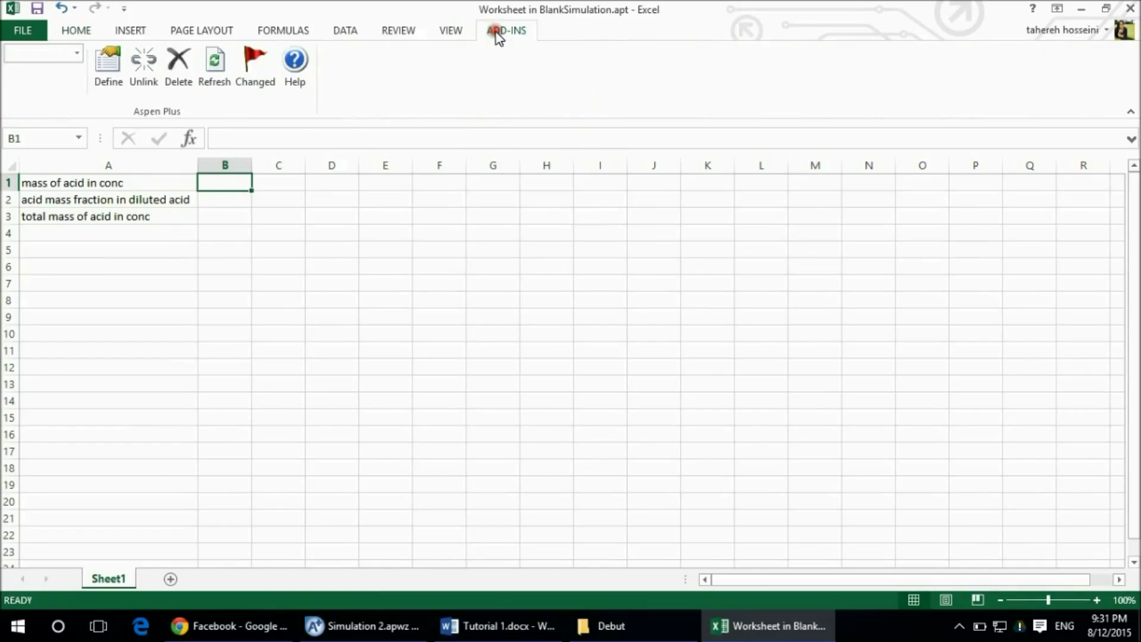
left_click(78, 56)
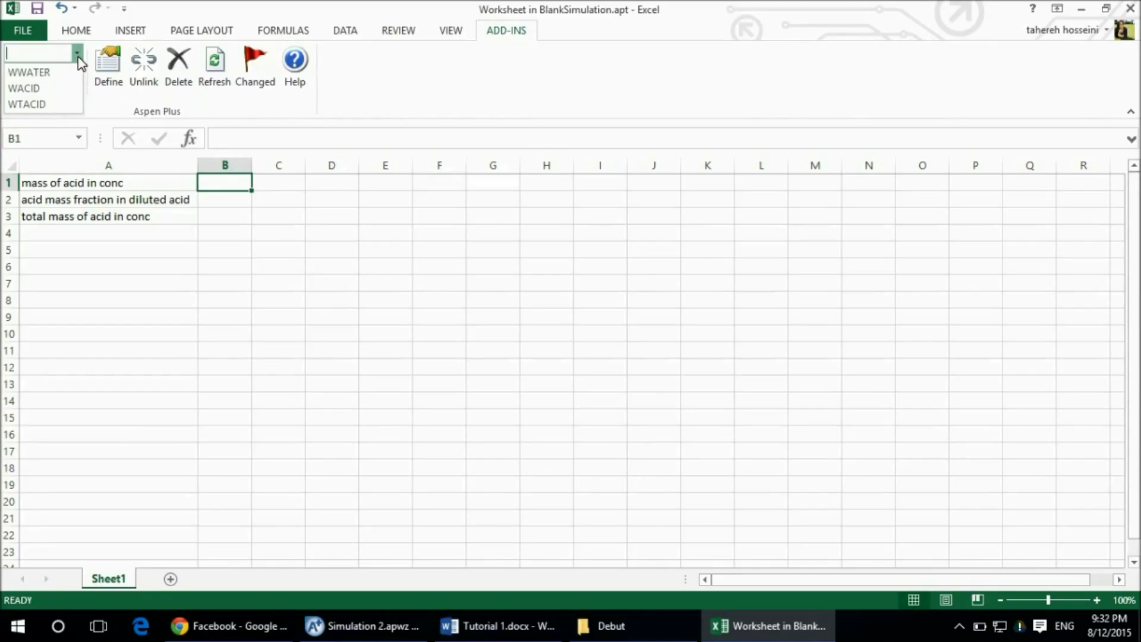
left_click(38, 88)
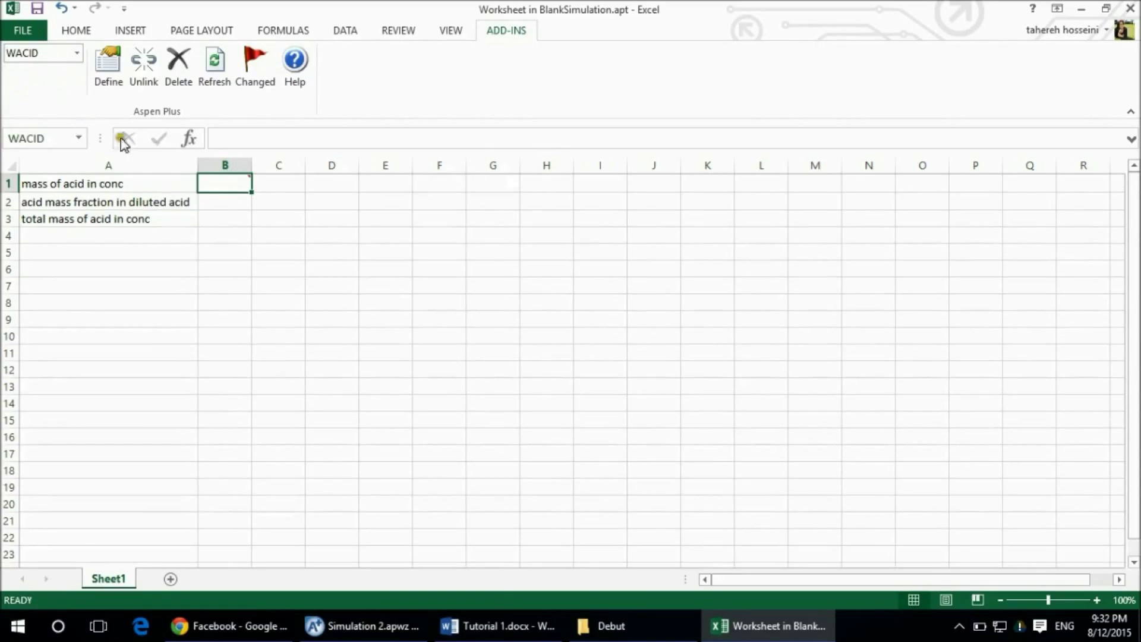
Step: Enter 0.2 as the acid mass fraction in B2 and link B3 to WTACID
left_click(216, 203)
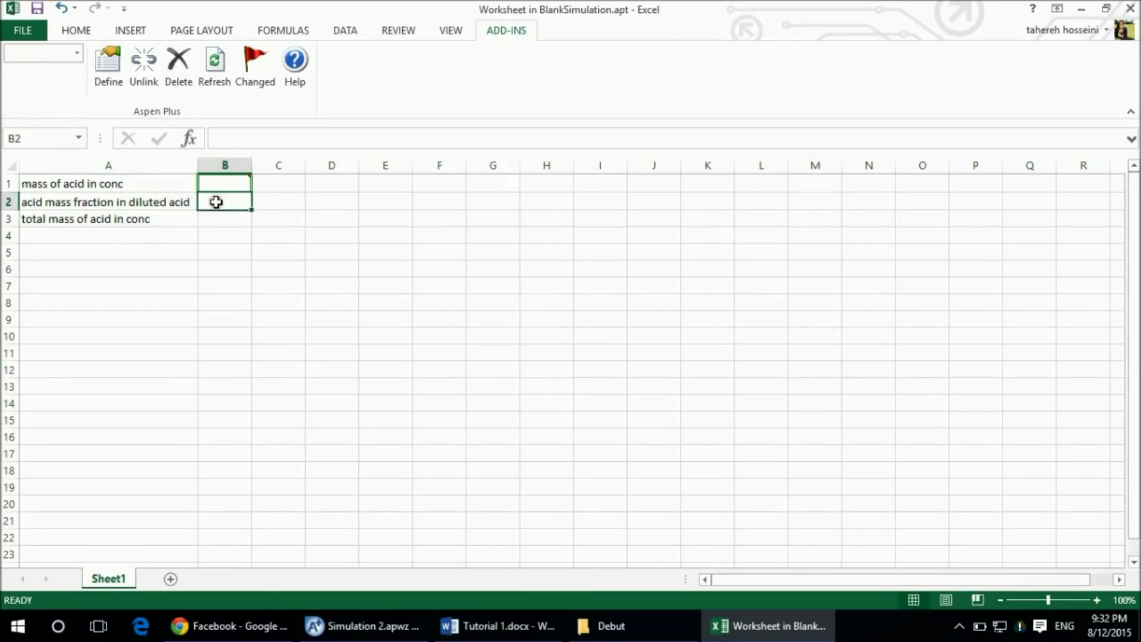
type("0.2")
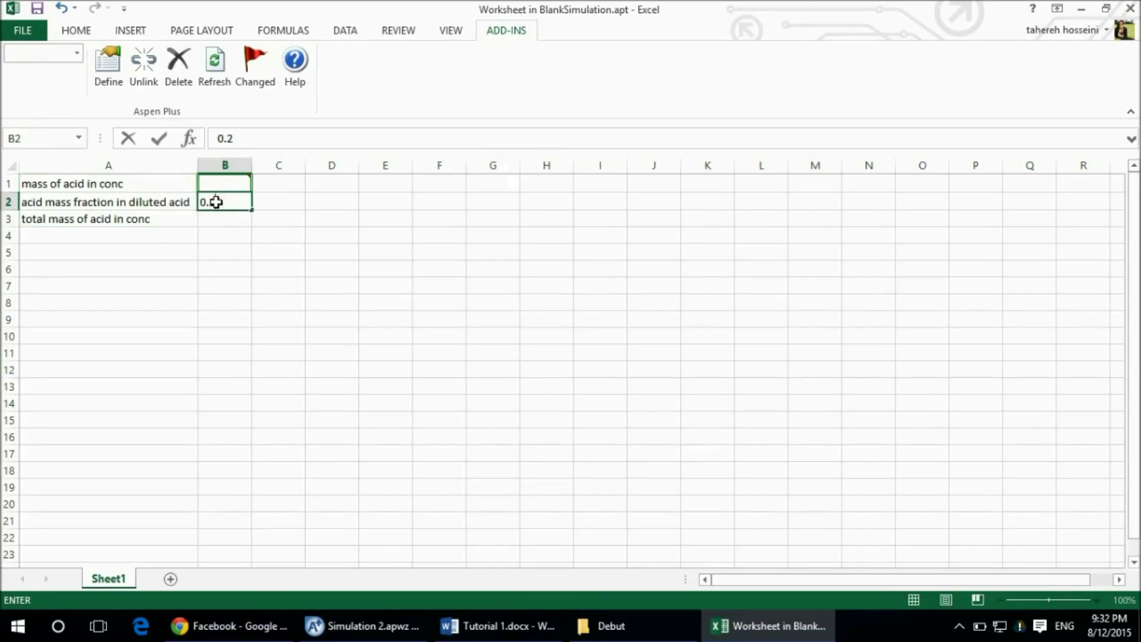
left_click(220, 219)
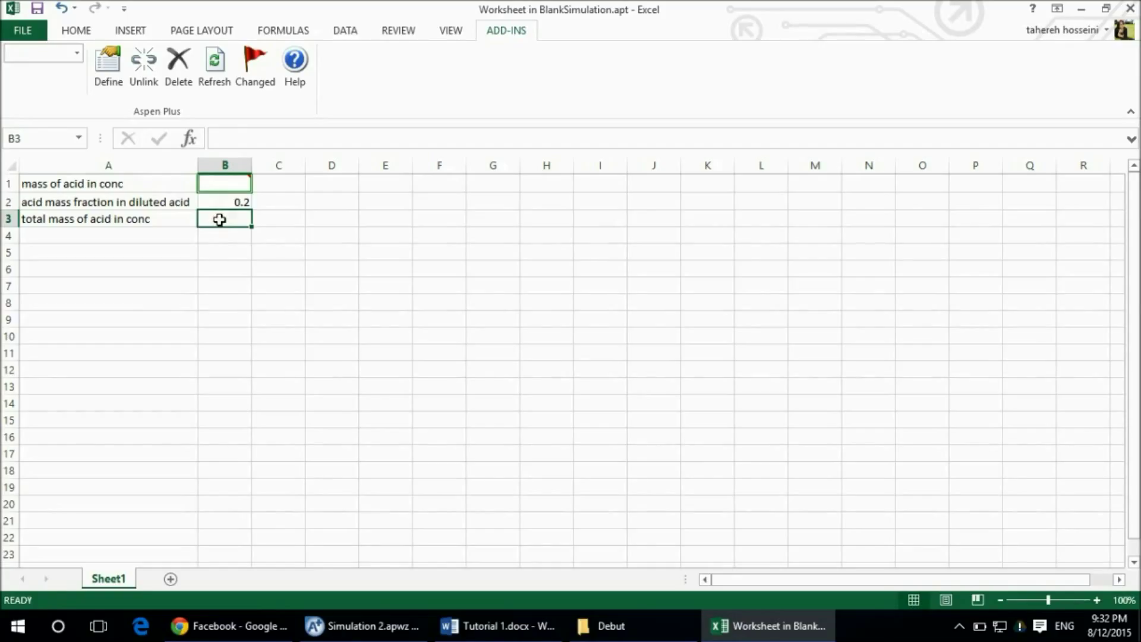
left_click(79, 57)
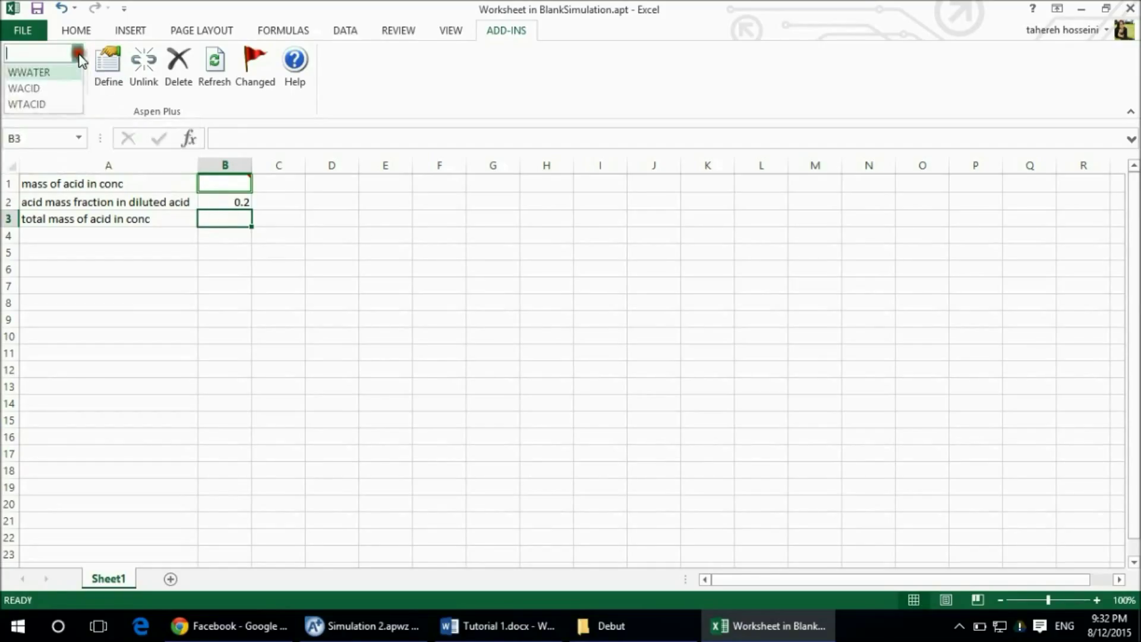
left_click(51, 104)
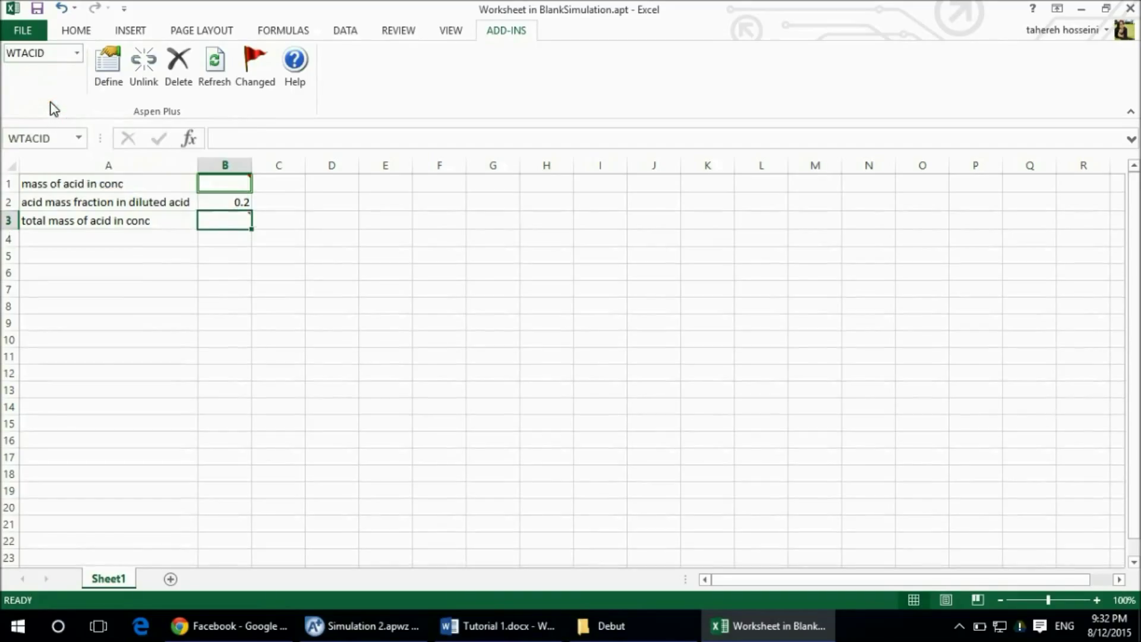
left_click(63, 238)
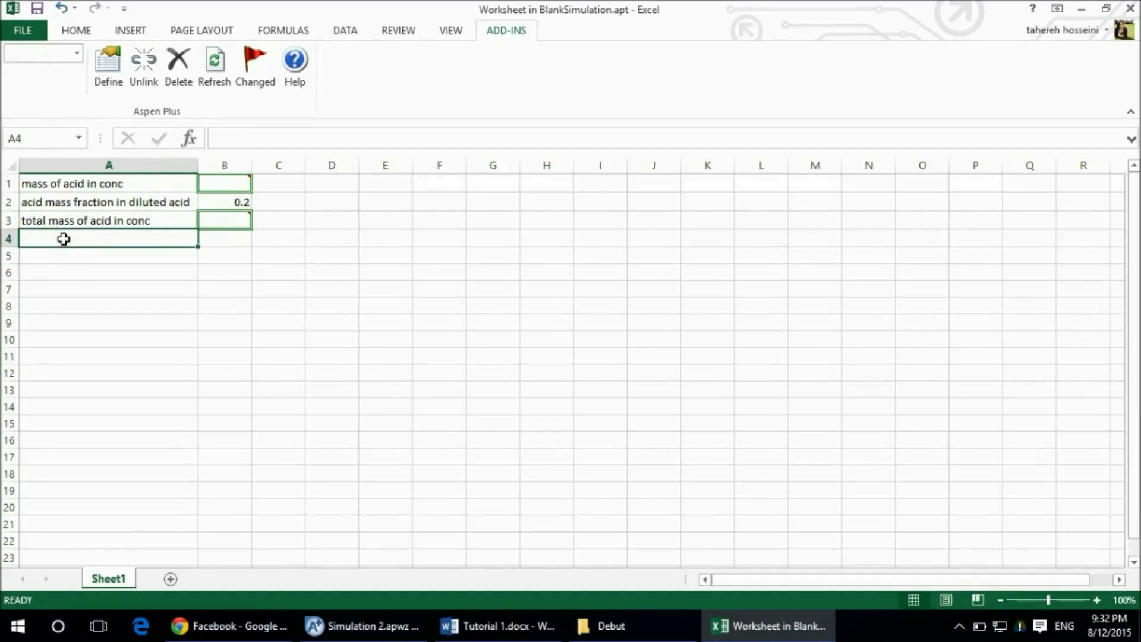
type("w")
Step: Label row 4 'mass of water' and link B4 to the WWATER variable
key("BackSpace")
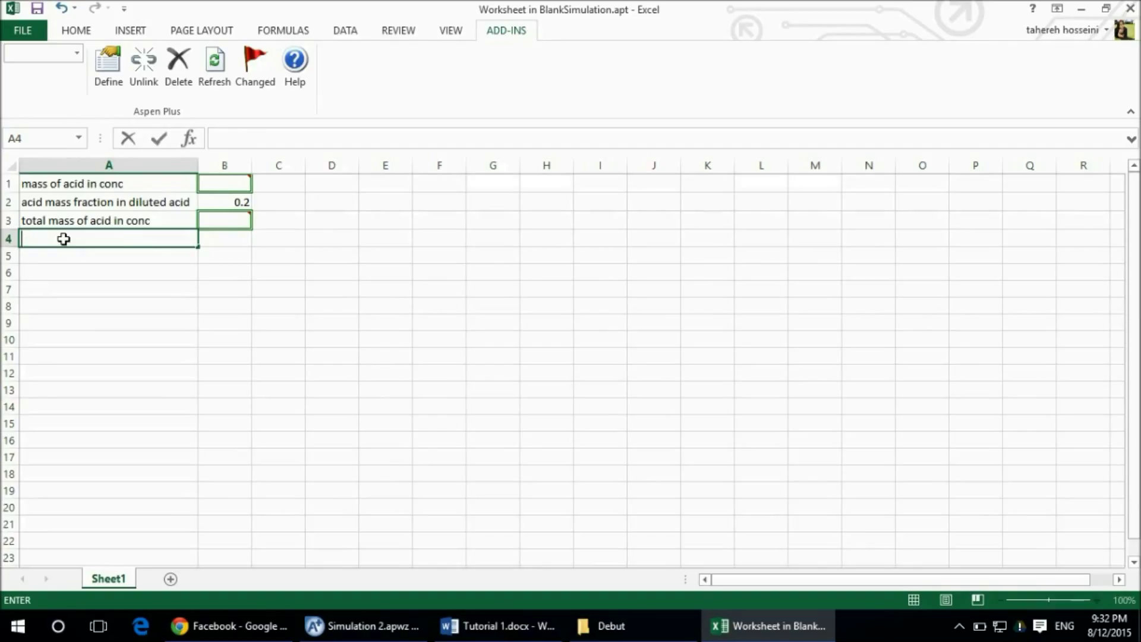
type("mass of ")
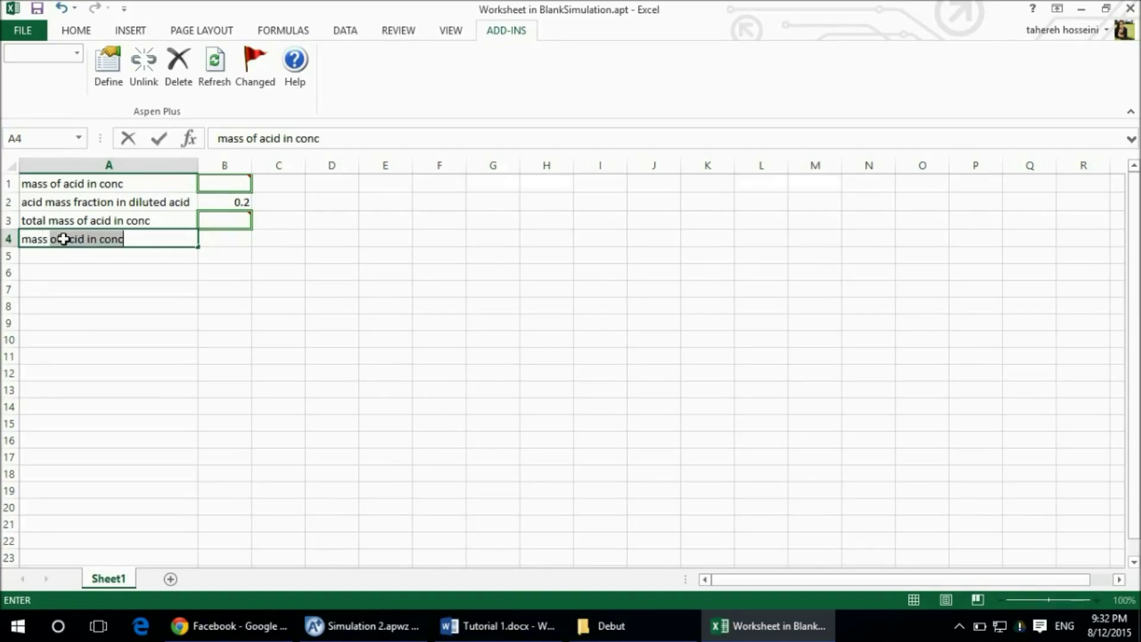
type("wat")
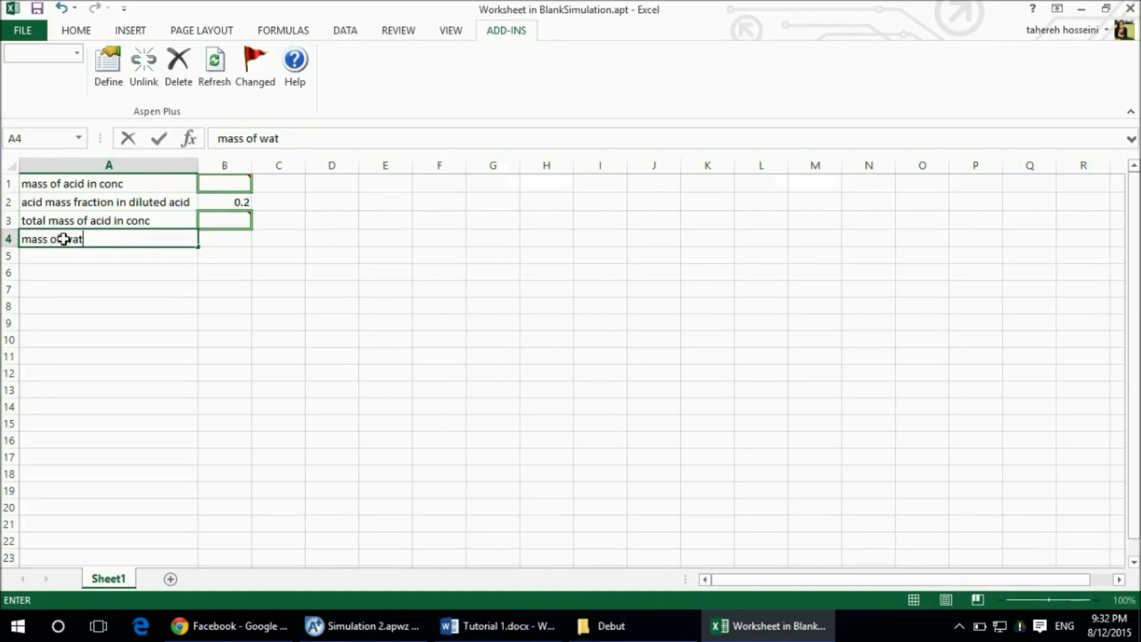
type("er")
left_click(218, 238)
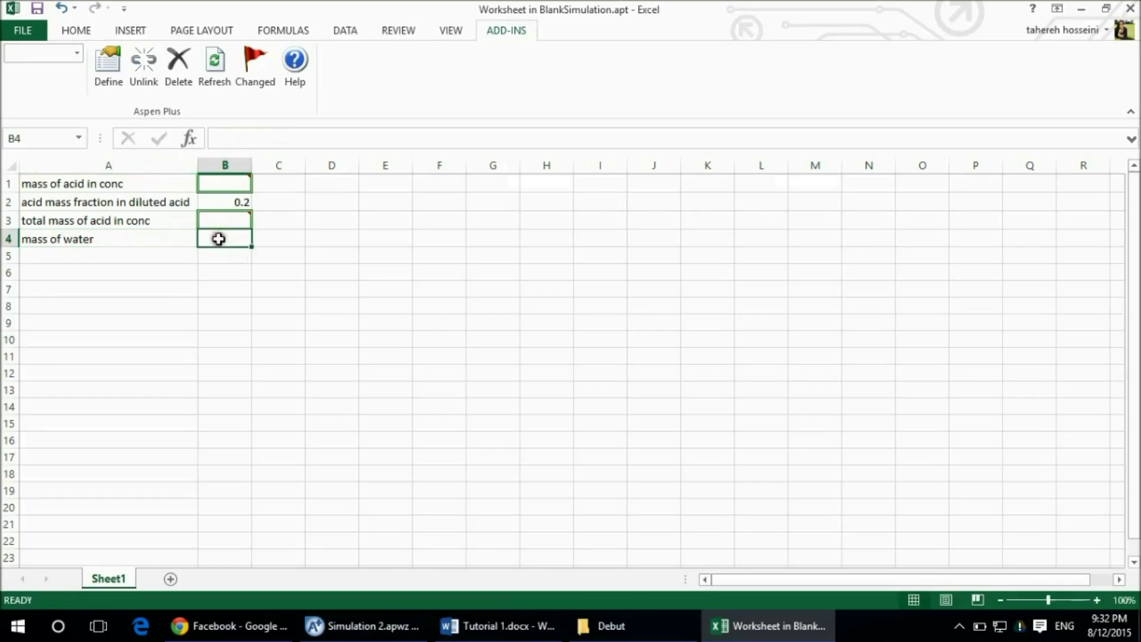
left_click(77, 53)
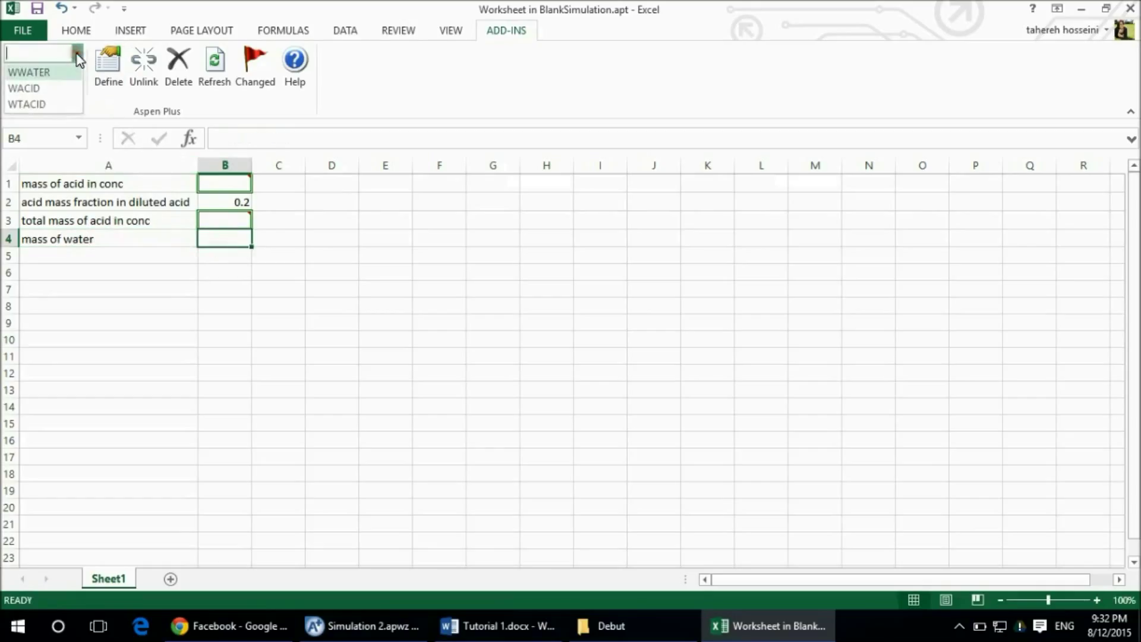
left_click(39, 72)
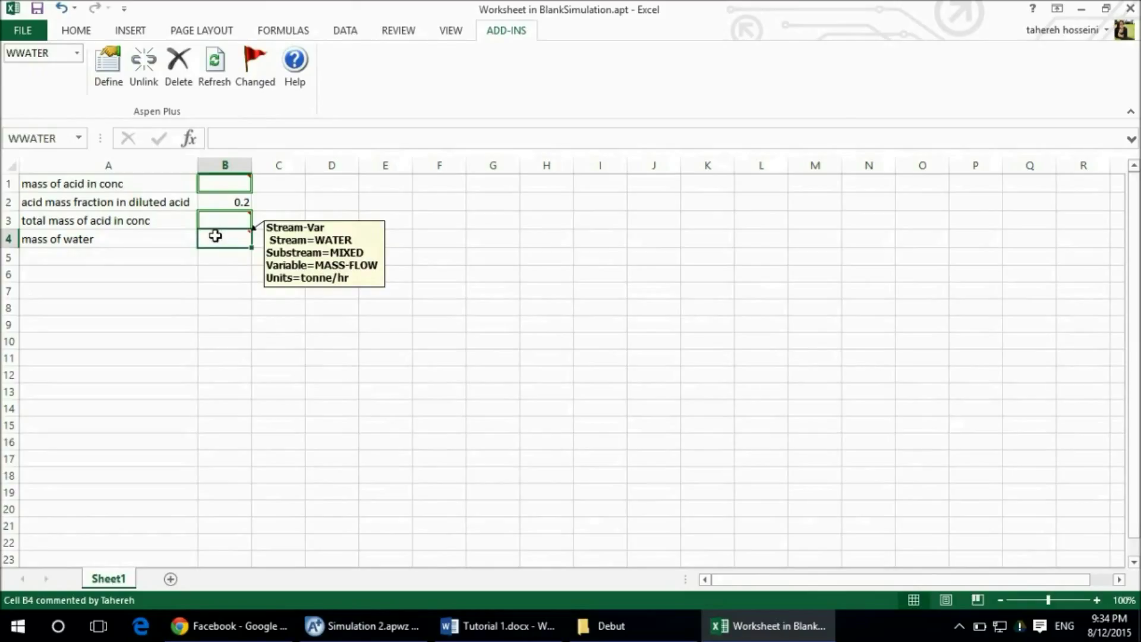
type("=")
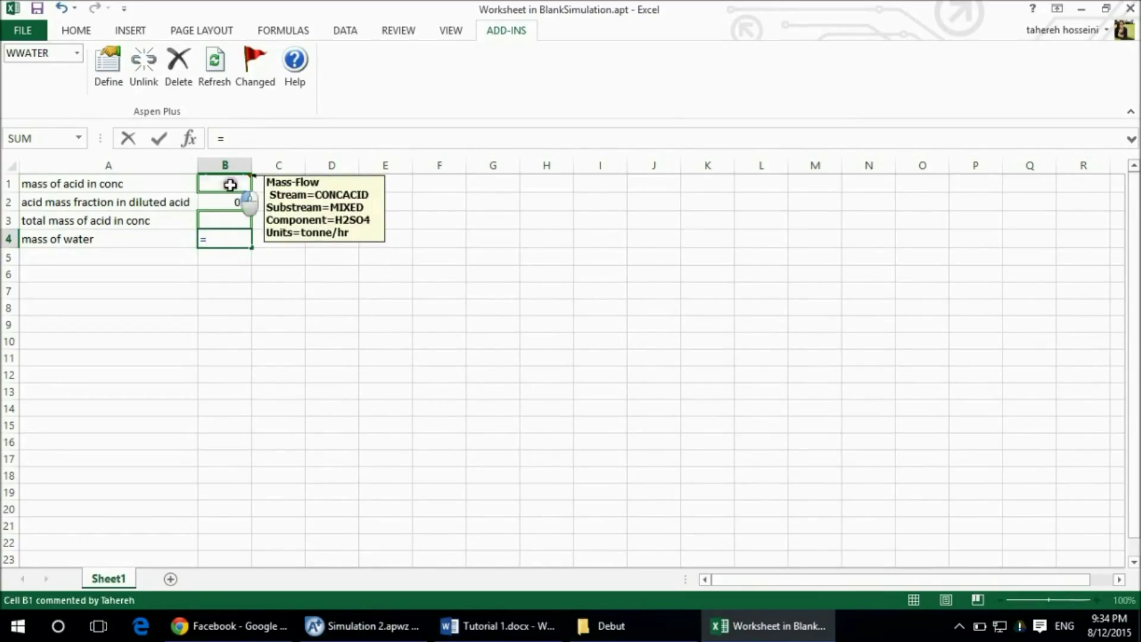
Step: Enter the water mass formula =WACID/B2-WTACID in B4
left_click(230, 185)
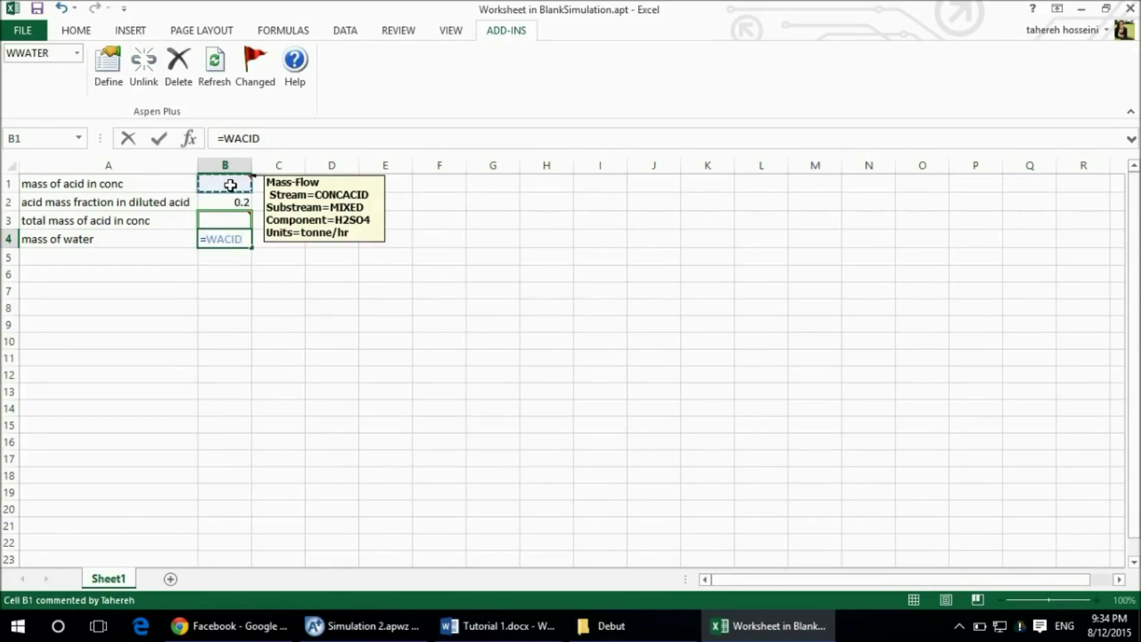
type("/")
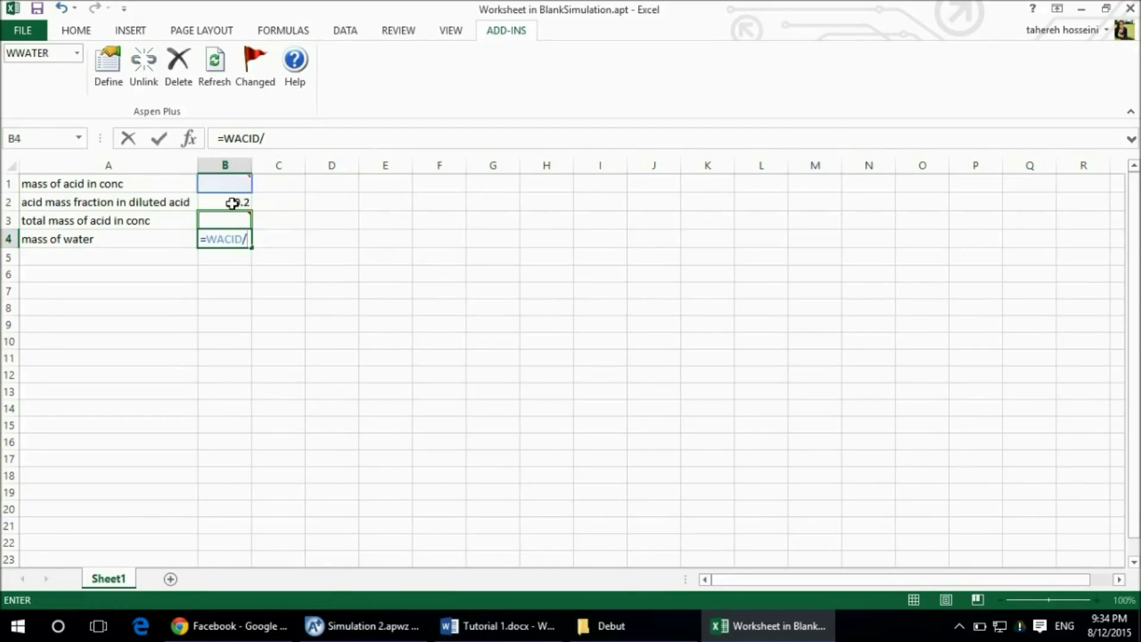
left_click(232, 204)
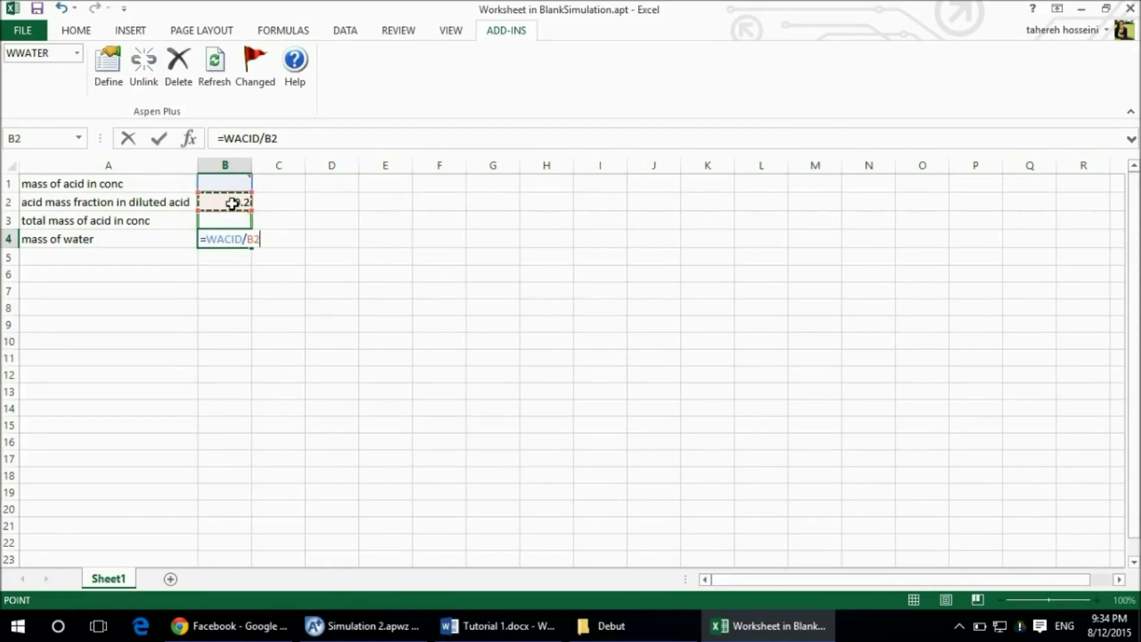
type("-")
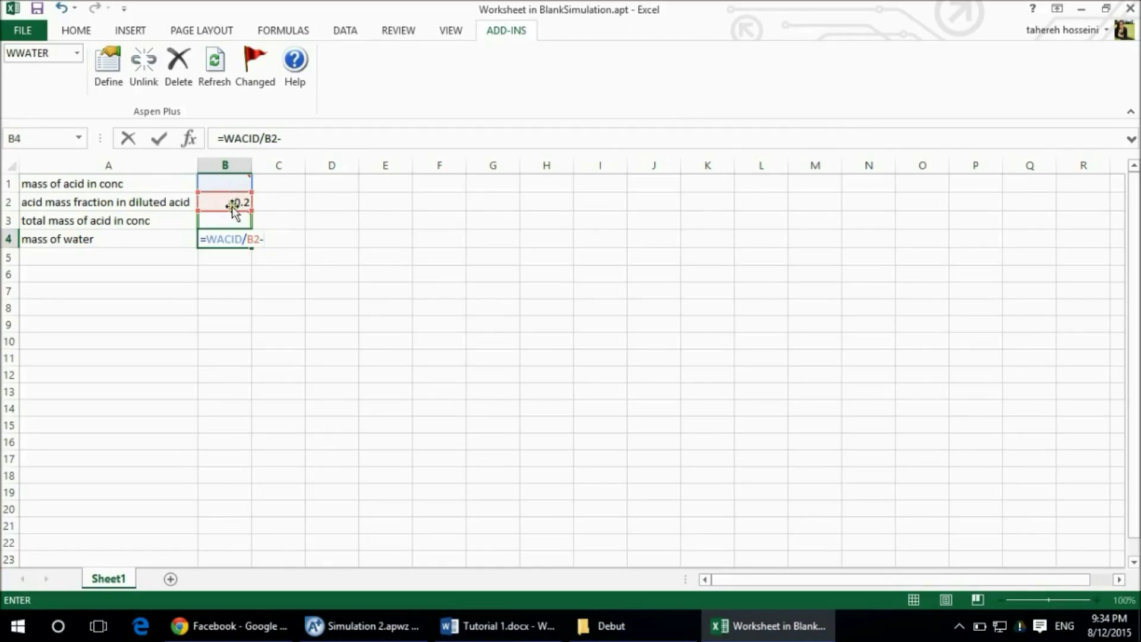
left_click(228, 222)
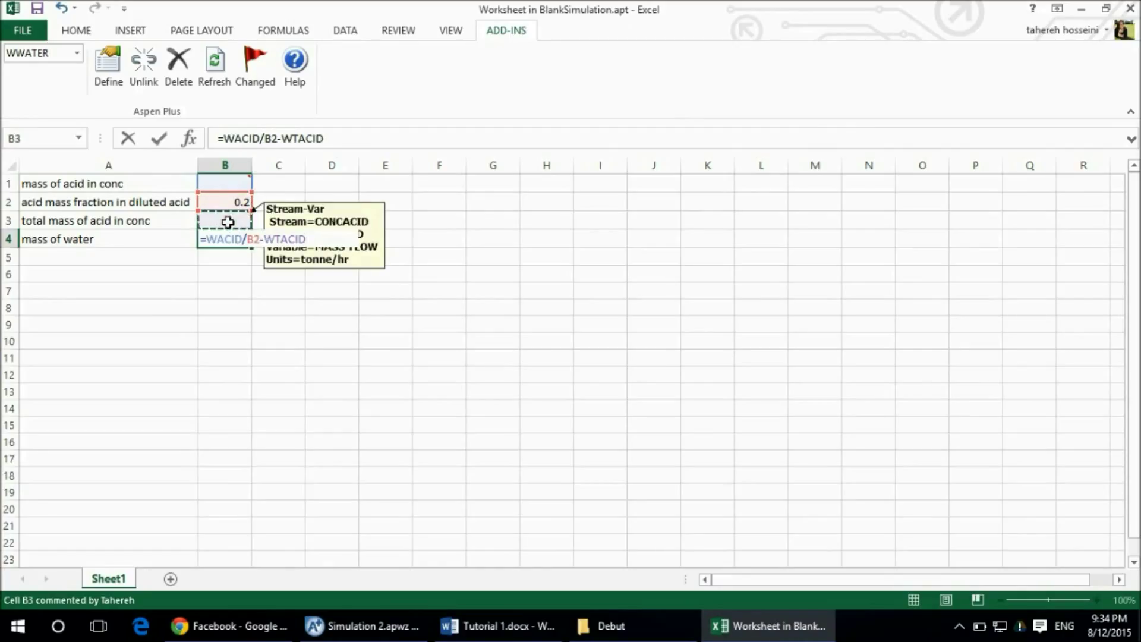
key("Return")
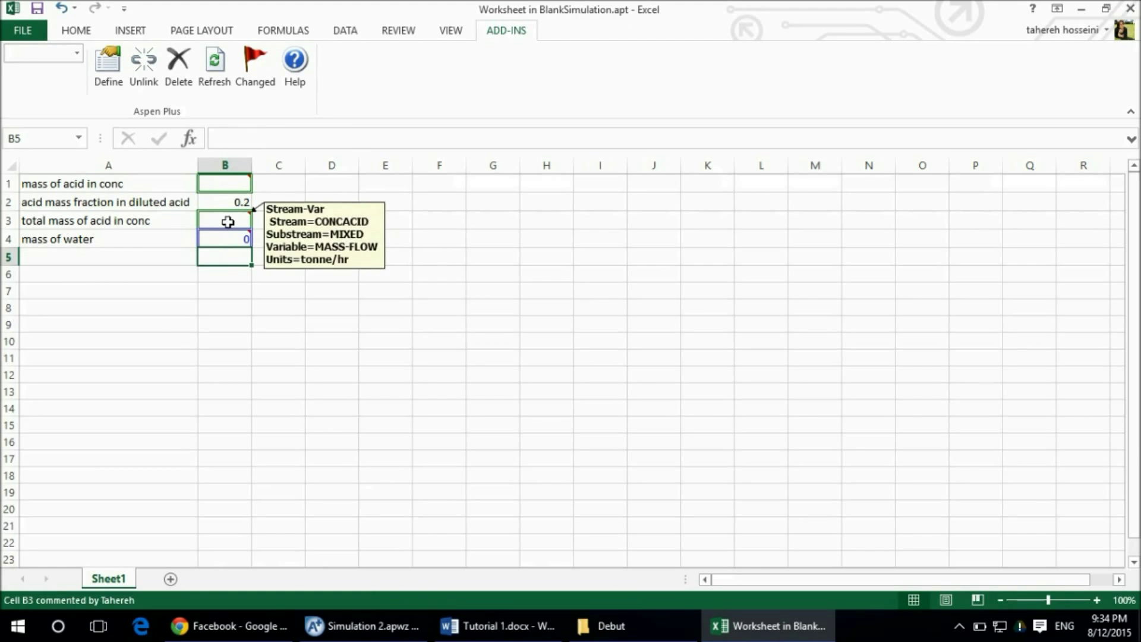
key("Up")
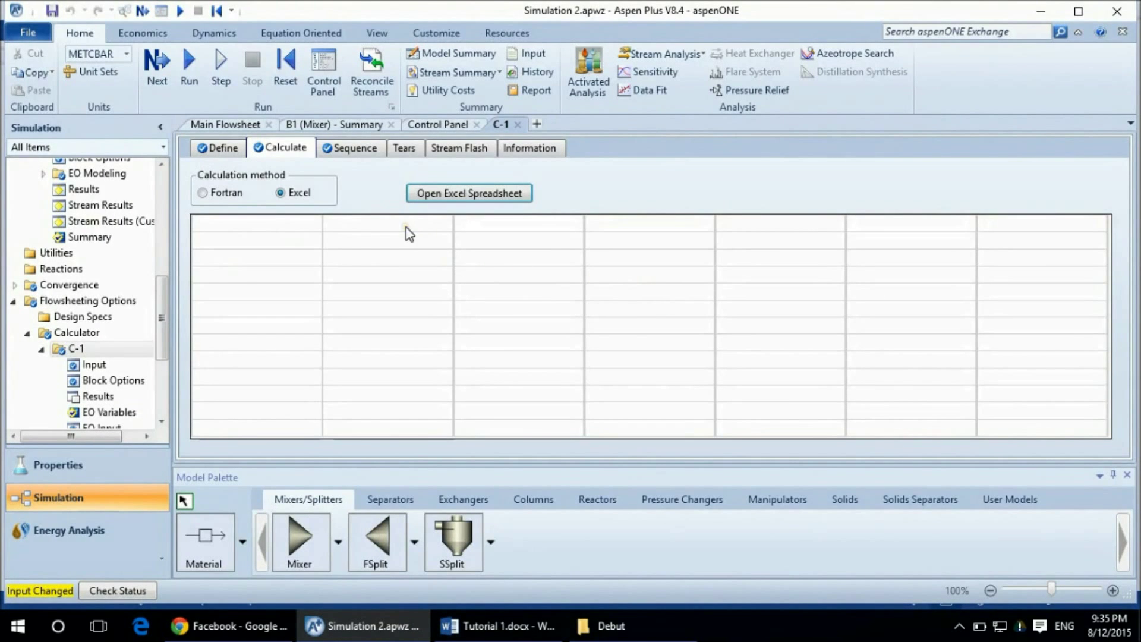
Step: Run the simulation from the Home ribbon so calculator C-1 computes results
left_click(189, 83)
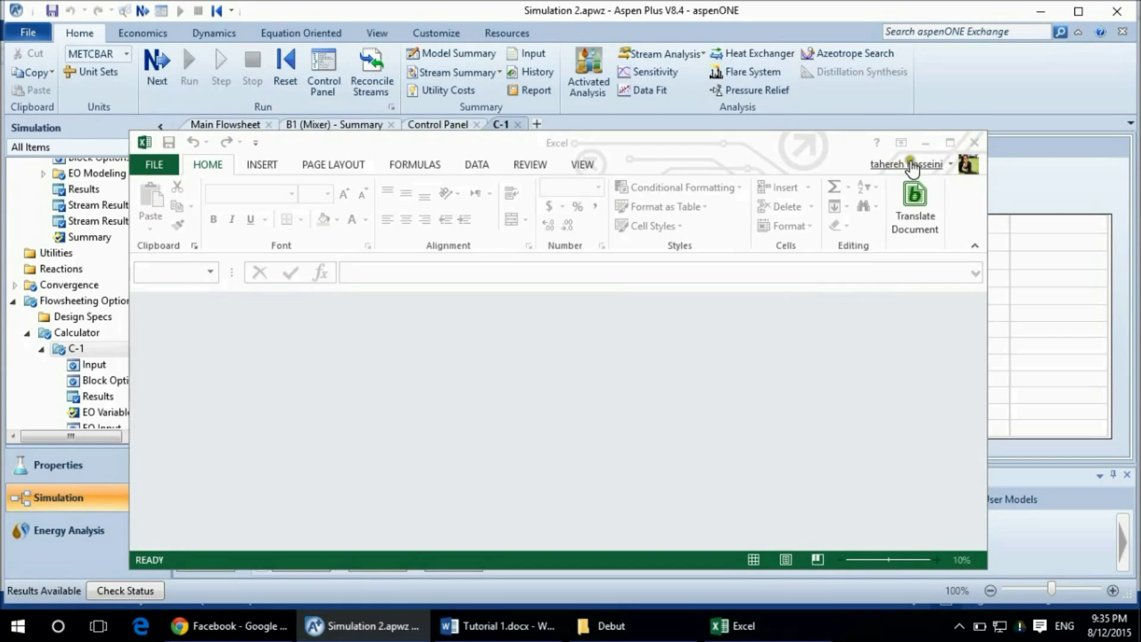
Step: Close the blank Excel window, revealing C-1's sheet with water mass 3.981327
left_click(974, 143)
left_click(973, 142)
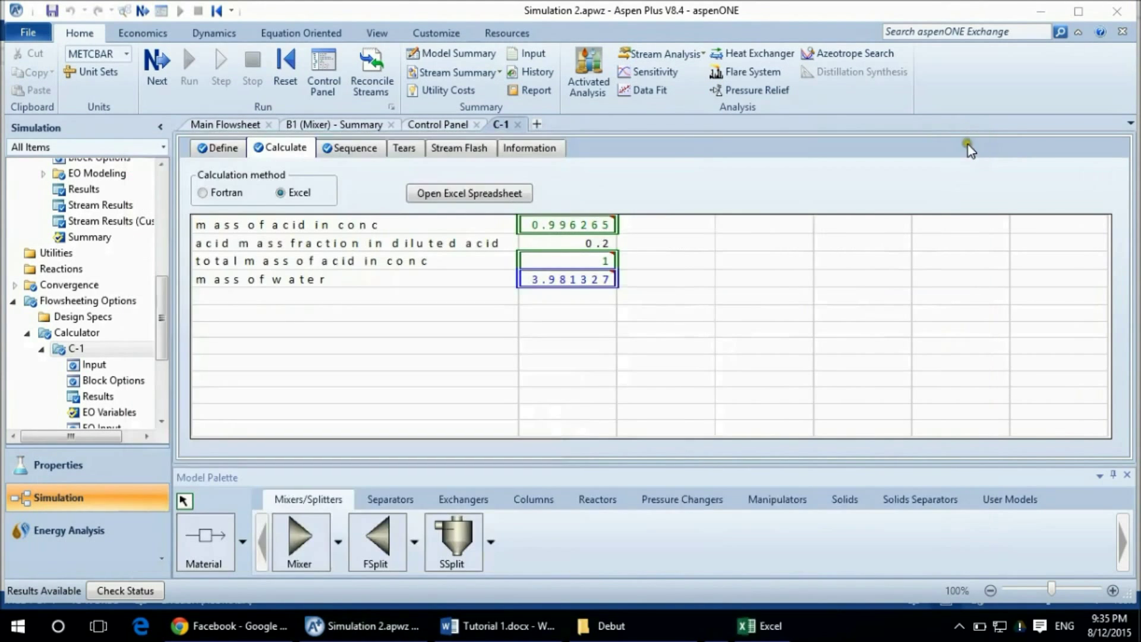